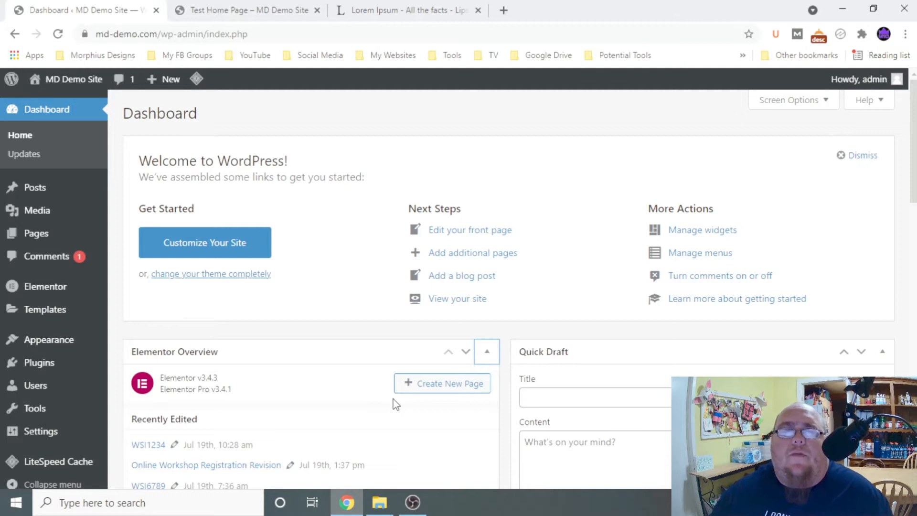
- Create a new page and title it "Home"
{"action": "mouse_move", "coordinate": [79, 193]}
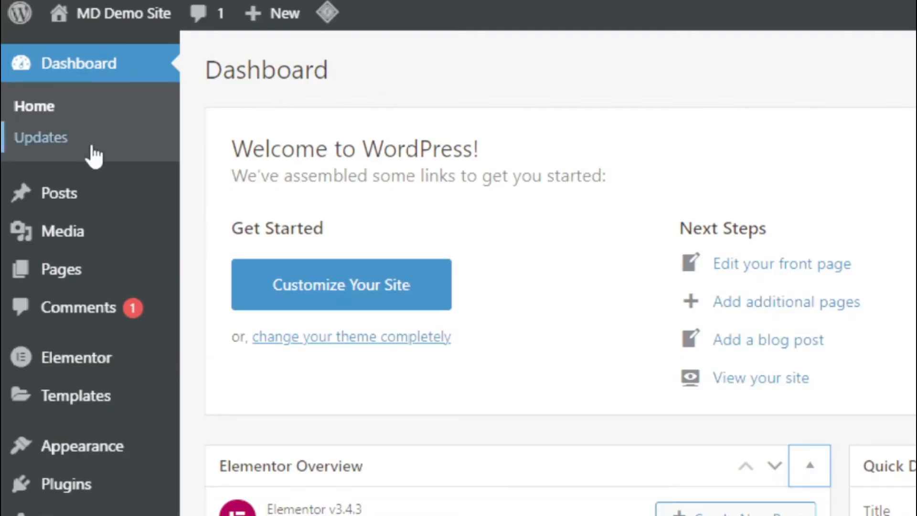
{"action": "mouse_move", "coordinate": [67, 281]}
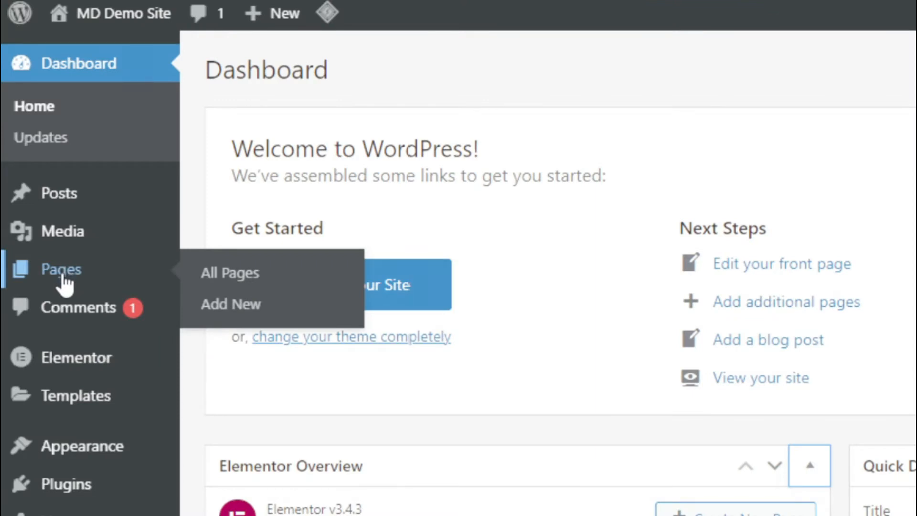
{"action": "left_click", "coordinate": [208, 310]}
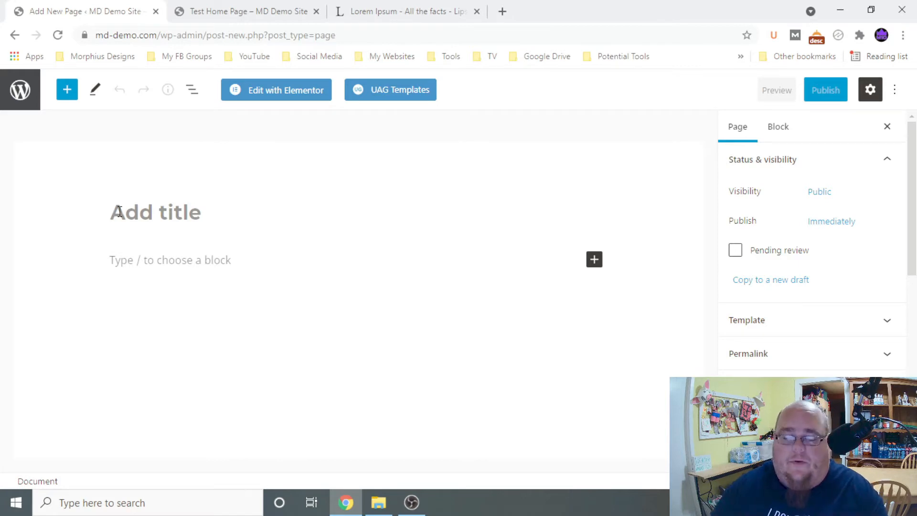
{"action": "type", "text": "Hp,e"}
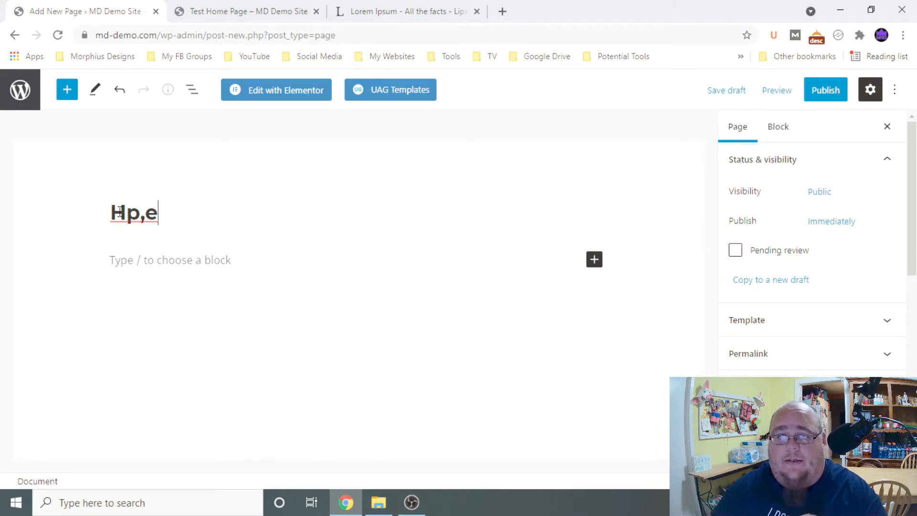
{"action": "key", "text": "BackSpace"}
{"action": "key", "text": "BackSpace"}
{"action": "key", "text": "BackSpace"}
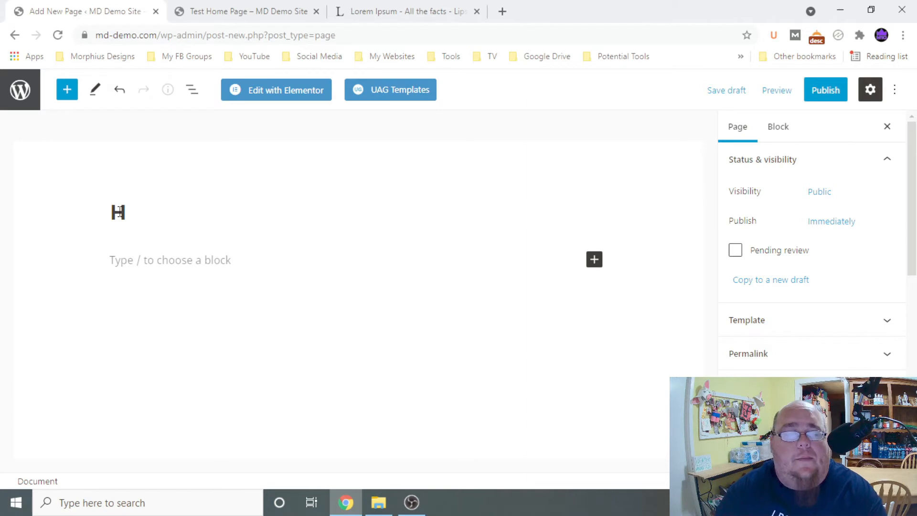
{"action": "type", "text": "ome"}
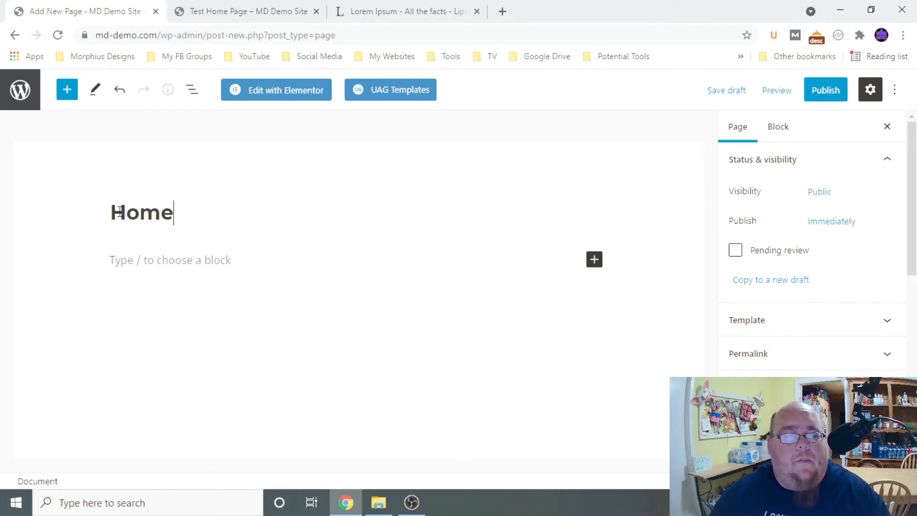
- Set the Sidebar option in the page's Astra Settings to No Sidebar
{"action": "left_click", "coordinate": [148, 257]}
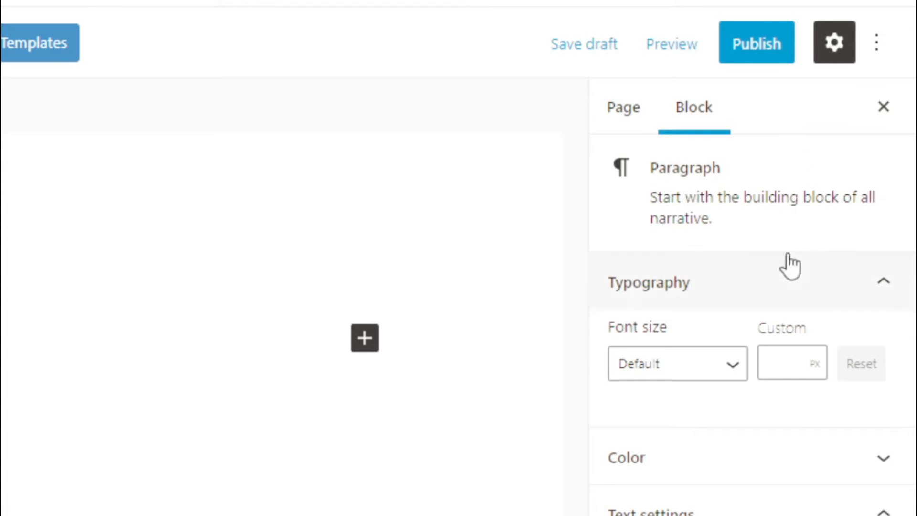
{"action": "left_click", "coordinate": [626, 121]}
{"action": "scroll", "coordinate": [645, 258], "scroll_direction": "down", "scroll_amount": 4}
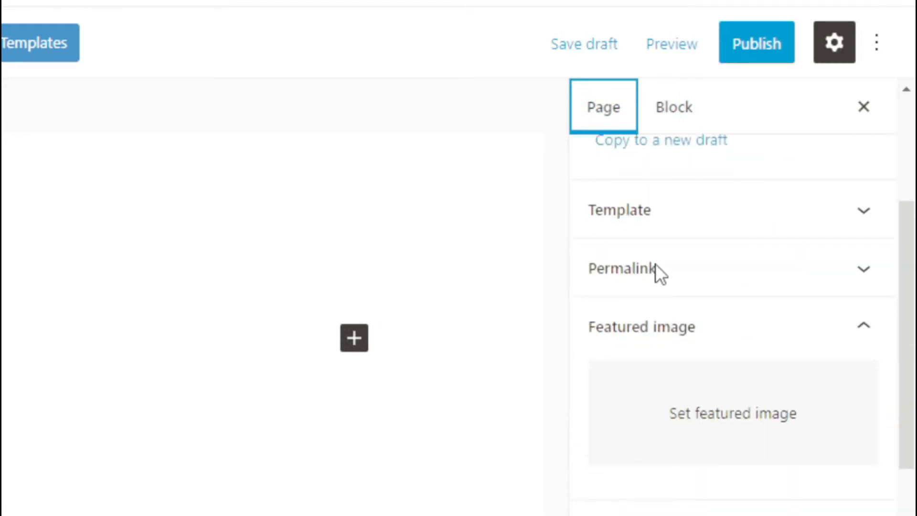
{"action": "scroll", "coordinate": [763, 277], "scroll_direction": "down", "scroll_amount": 5}
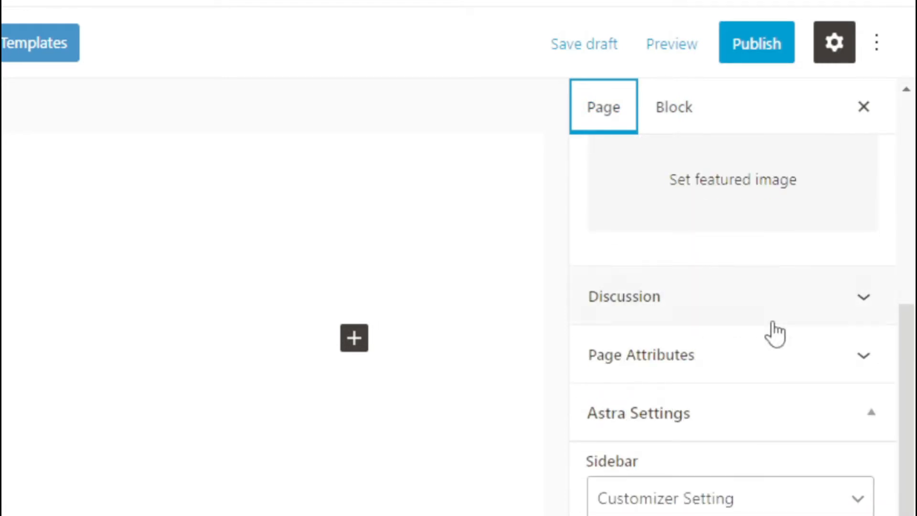
{"action": "scroll", "coordinate": [694, 298], "scroll_direction": "down", "scroll_amount": 3}
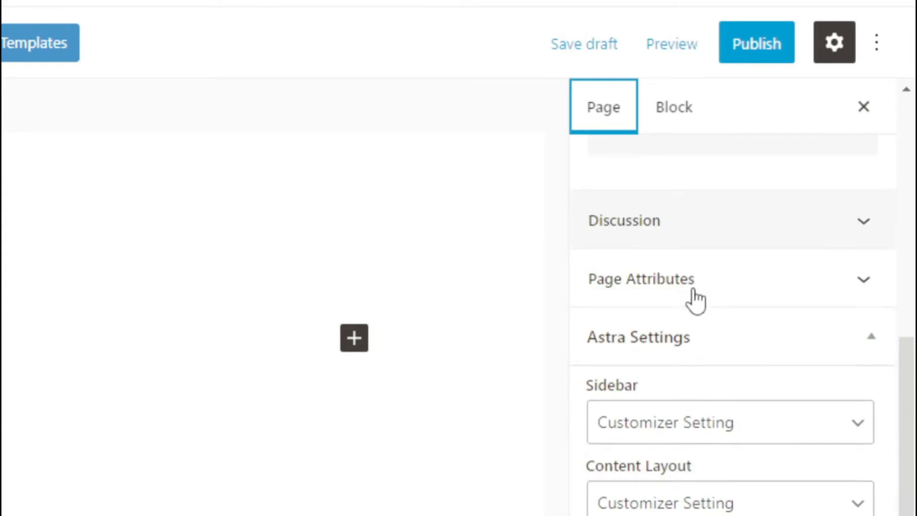
{"action": "scroll", "coordinate": [690, 286], "scroll_direction": "down", "scroll_amount": 2}
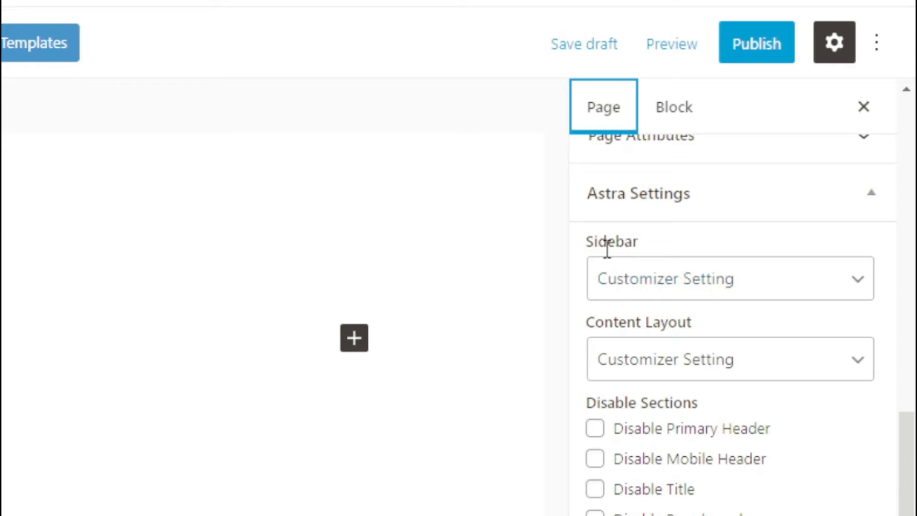
{"action": "left_click", "coordinate": [661, 285]}
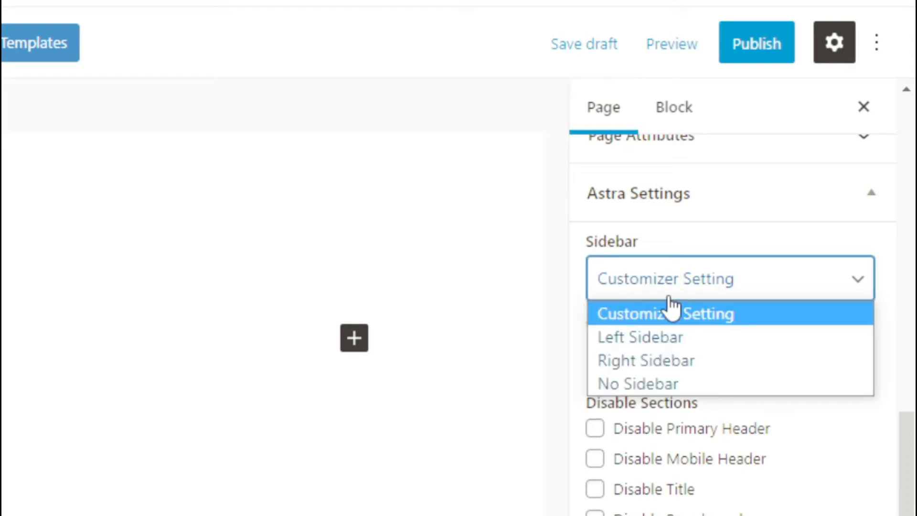
{"action": "left_click", "coordinate": [664, 386]}
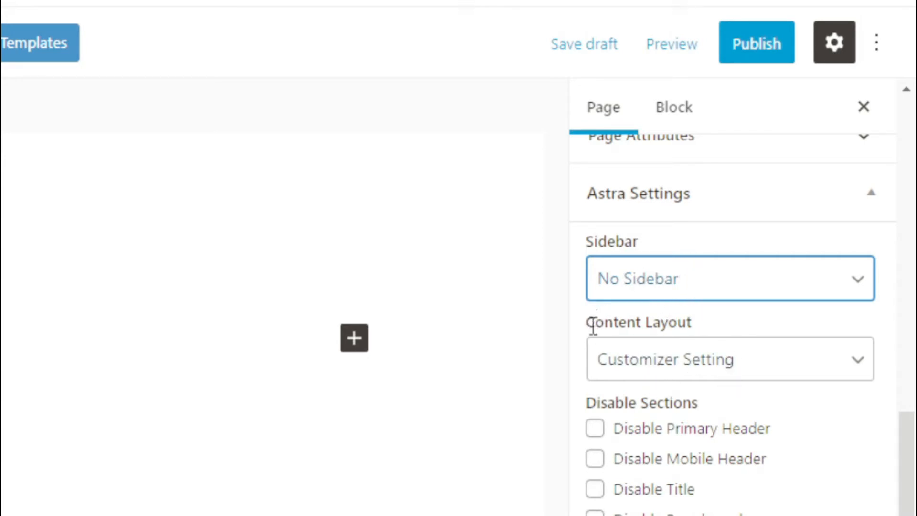
- Set the page's Content Layout to Full Width / Contained and disable the page title
{"action": "left_click", "coordinate": [683, 368]}
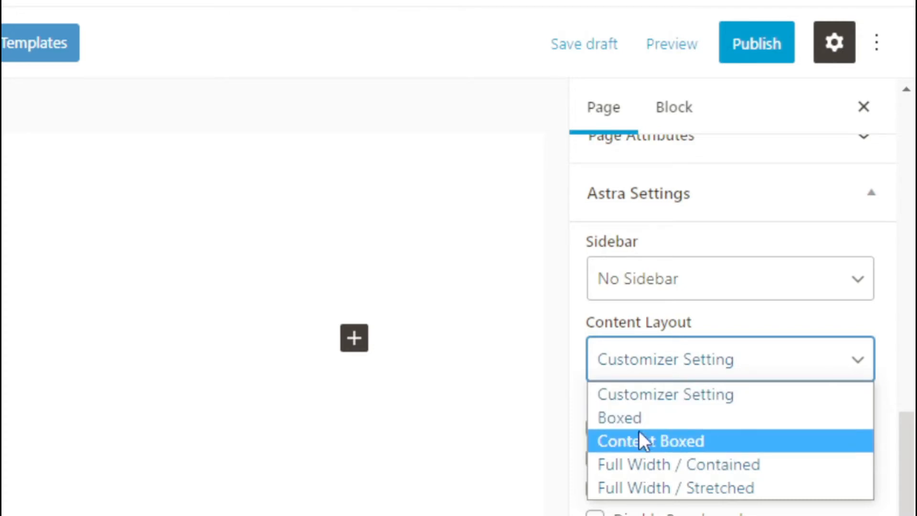
{"action": "left_click", "coordinate": [675, 465]}
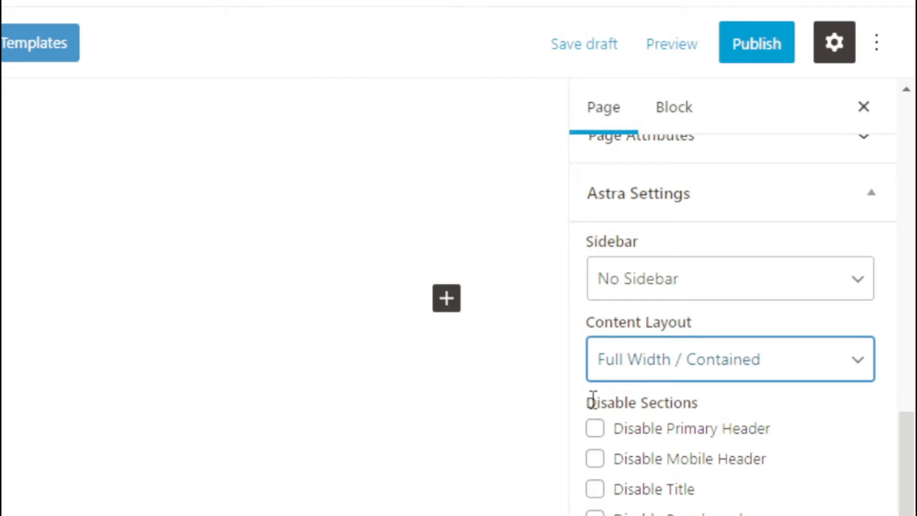
{"action": "left_click", "coordinate": [598, 492]}
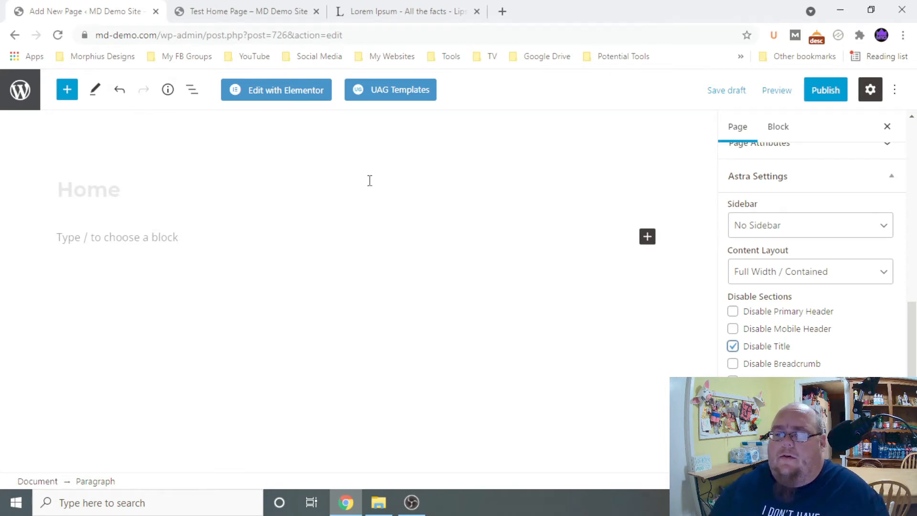
{"action": "left_click", "coordinate": [721, 95]}
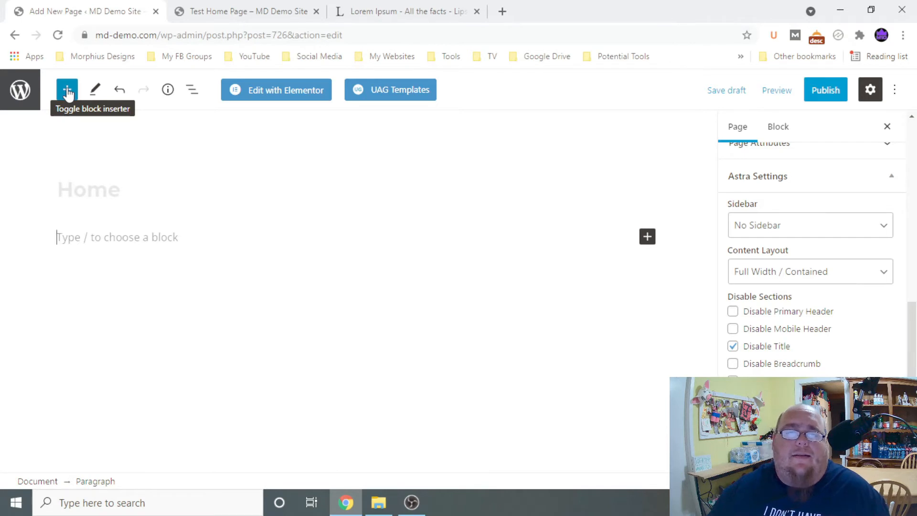
- Insert a Cover block from the Media category beneath the Home title
{"action": "left_click", "coordinate": [647, 236]}
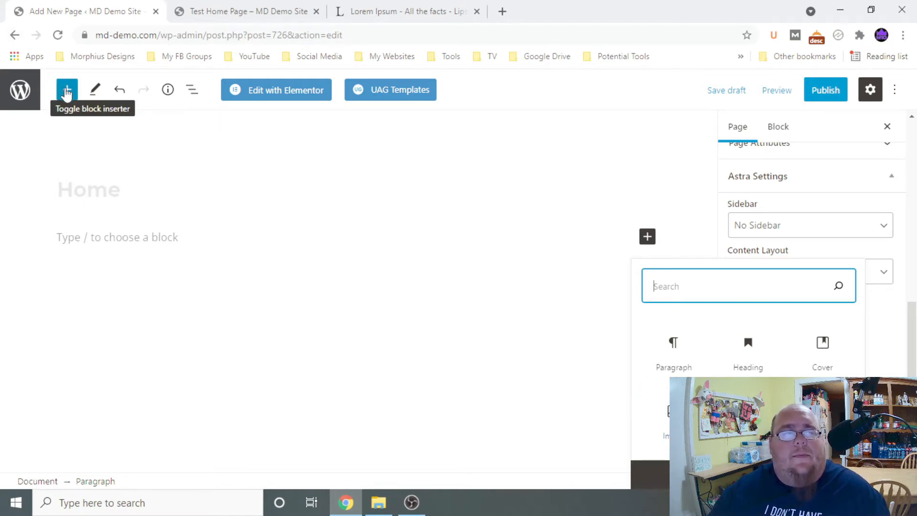
{"action": "left_click", "coordinate": [105, 47]}
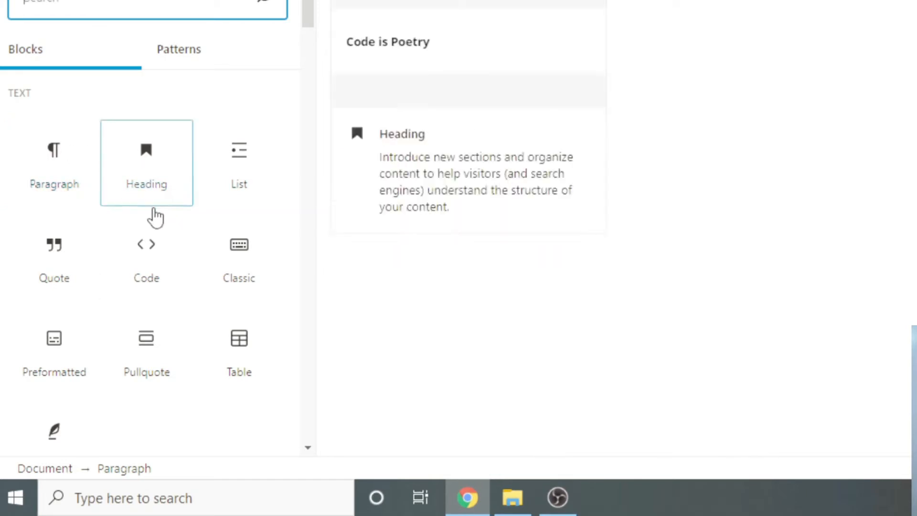
{"action": "scroll", "coordinate": [177, 239], "scroll_direction": "down", "scroll_amount": 4}
{"action": "scroll", "coordinate": [96, 215], "scroll_direction": "up", "scroll_amount": 4}
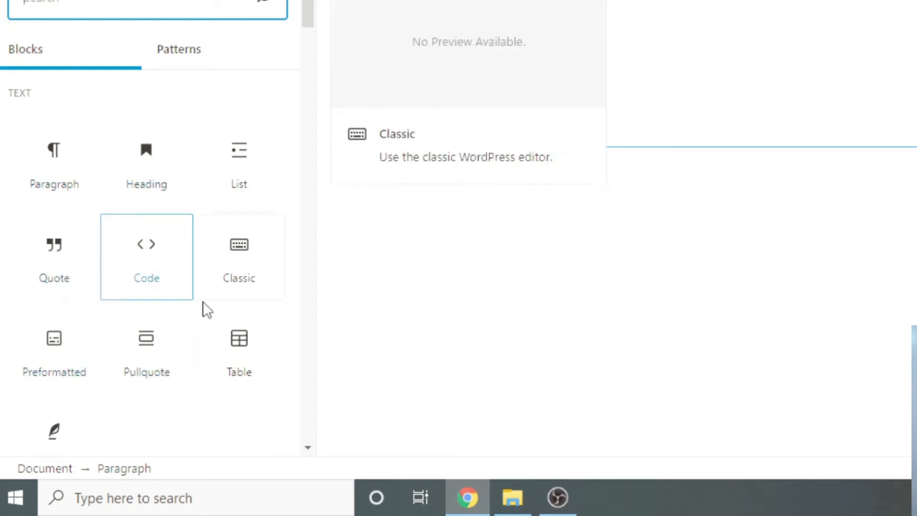
{"action": "scroll", "coordinate": [214, 317], "scroll_direction": "down", "scroll_amount": 8}
{"action": "scroll", "coordinate": [198, 330], "scroll_direction": "down", "scroll_amount": 2}
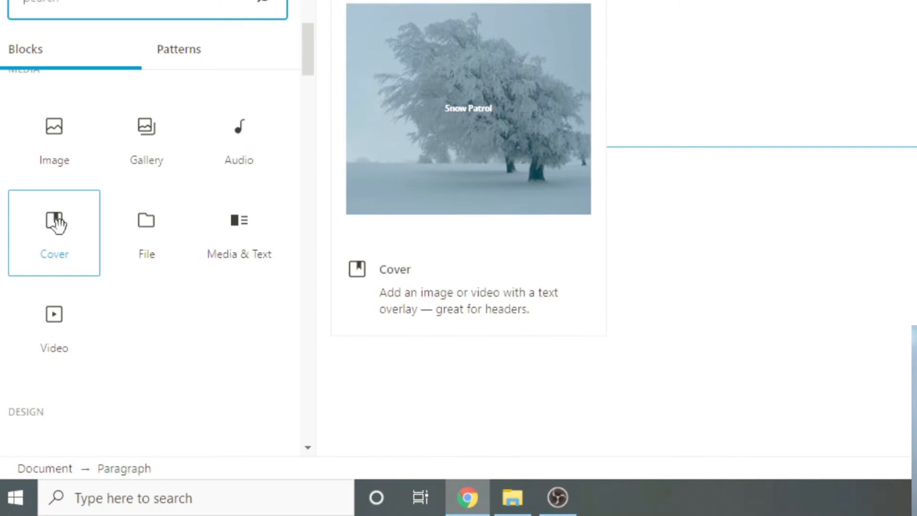
{"action": "scroll", "coordinate": [106, 151], "scroll_direction": "up", "scroll_amount": 1}
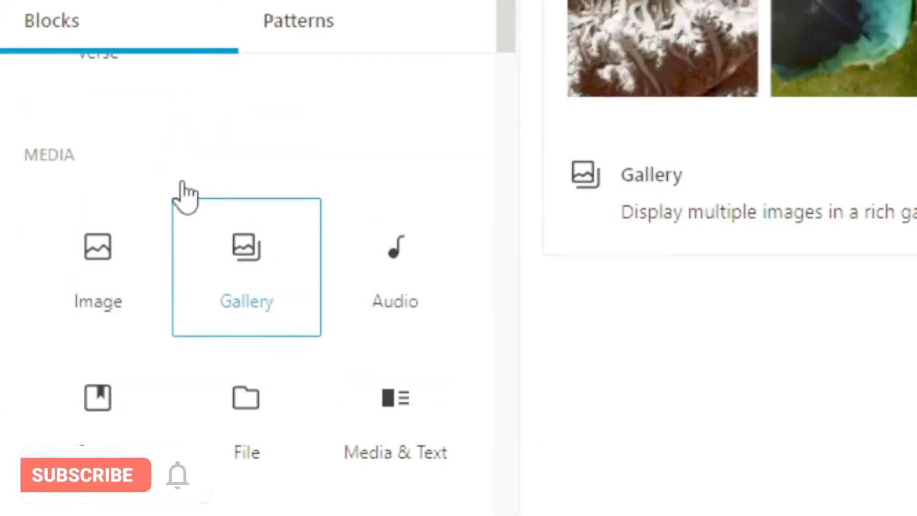
{"action": "scroll", "coordinate": [96, 206], "scroll_direction": "up", "scroll_amount": 1}
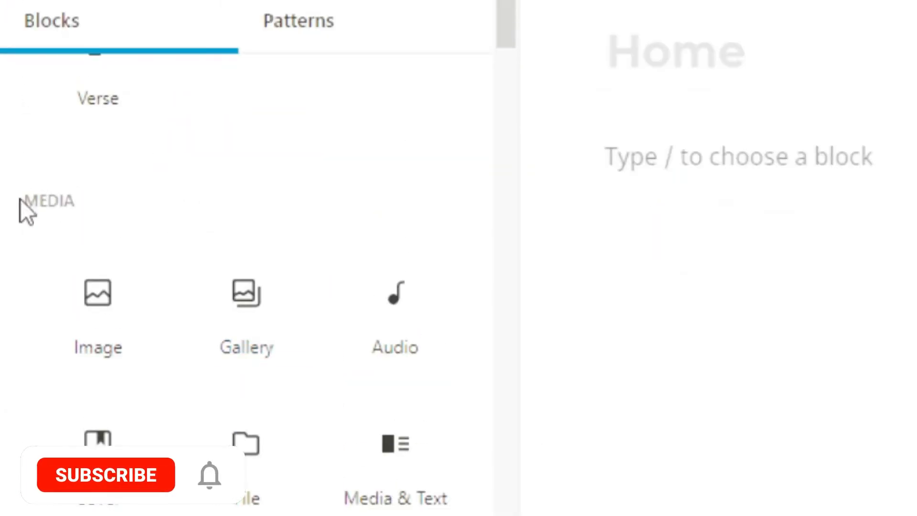
{"action": "left_click_drag", "start_coordinate": [79, 202], "coordinate": [25, 200]}
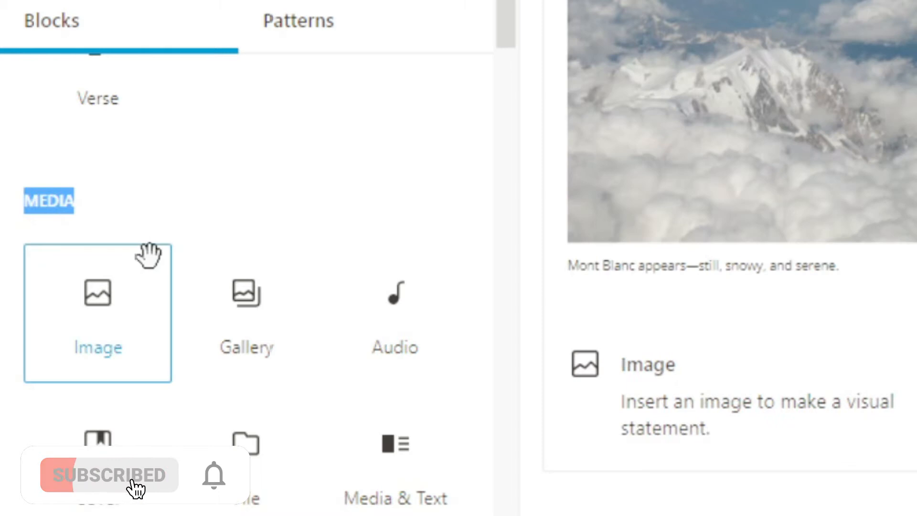
{"action": "left_click", "coordinate": [108, 435]}
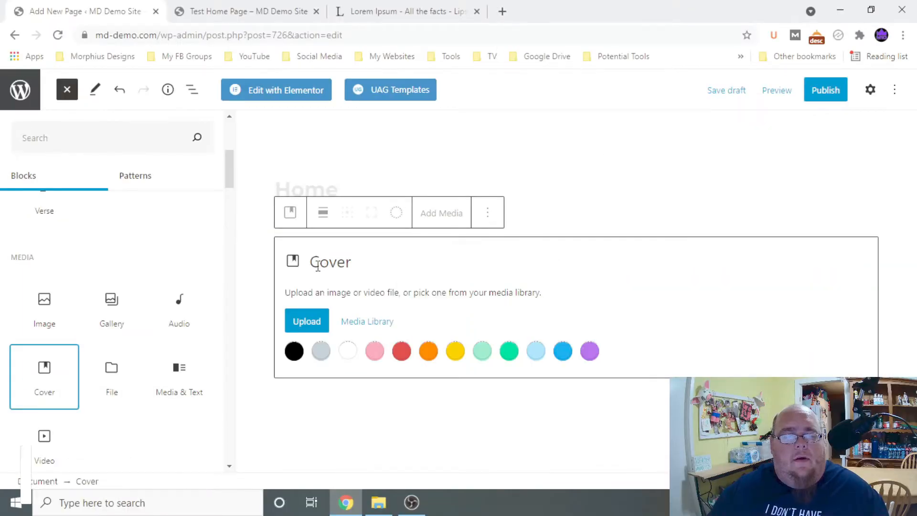
- Fill the Cover block with the media library image Hero-Image-e1630606089135.jpg, the man standing on a cliff
{"action": "left_click", "coordinate": [356, 327]}
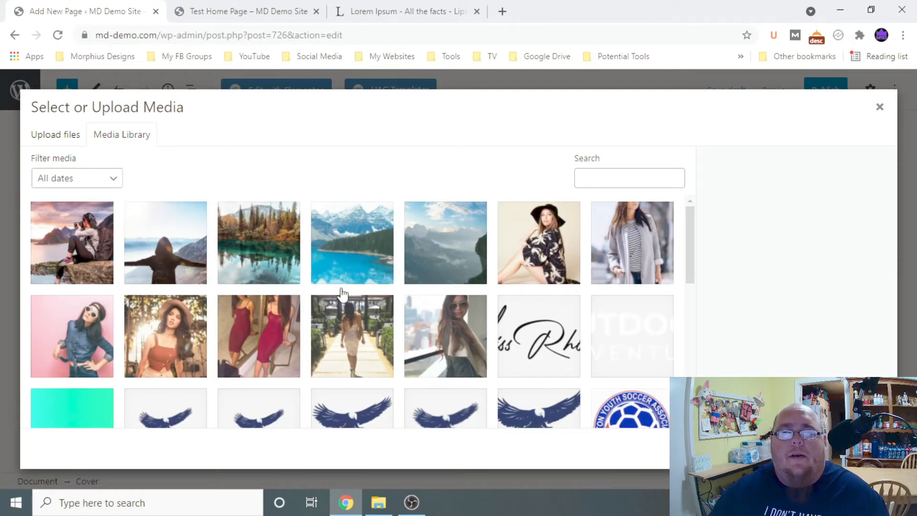
{"action": "left_click", "coordinate": [439, 251]}
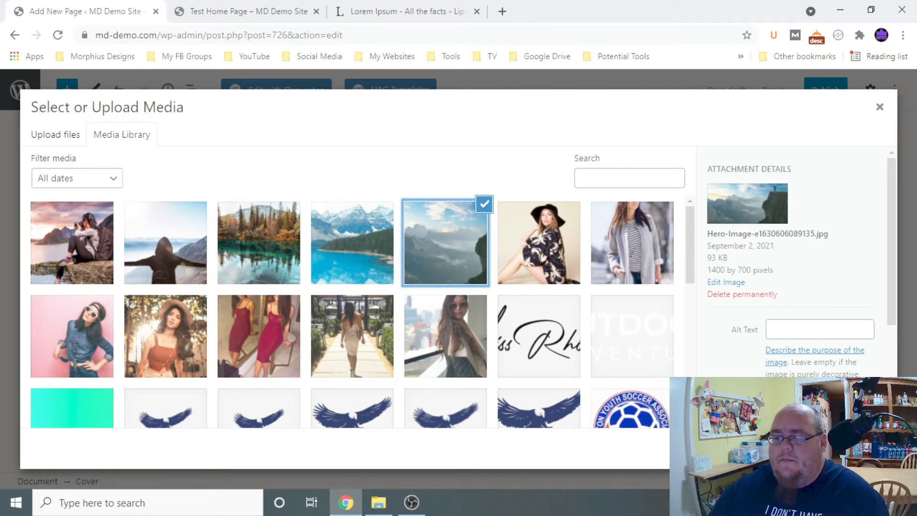
{"action": "left_click_drag", "start_coordinate": [708, 272], "coordinate": [779, 277]}
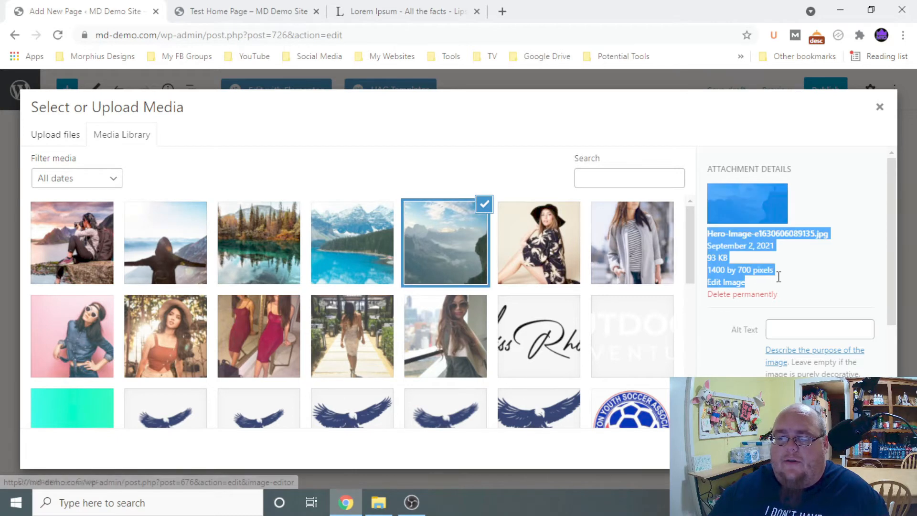
{"action": "left_click", "coordinate": [772, 270]}
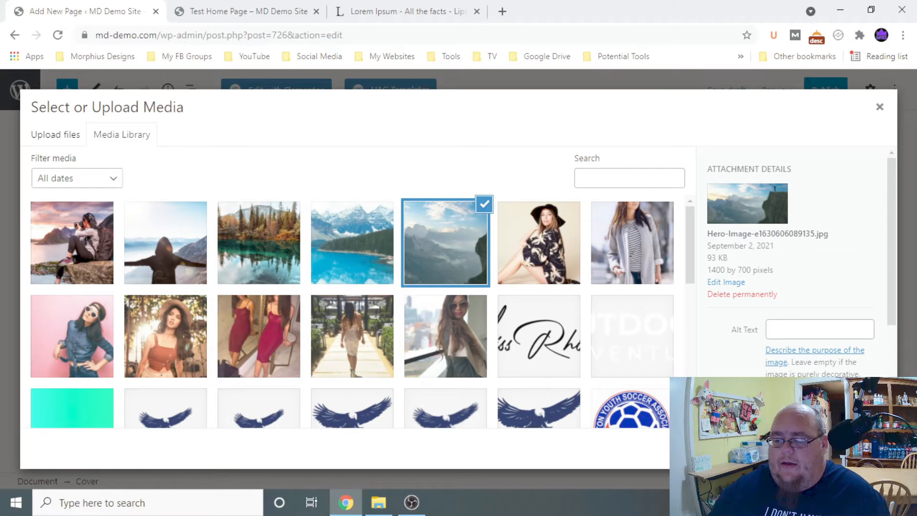
{"action": "left_click", "coordinate": [867, 448]}
{"action": "scroll", "coordinate": [360, 344], "scroll_direction": "down", "scroll_amount": 1}
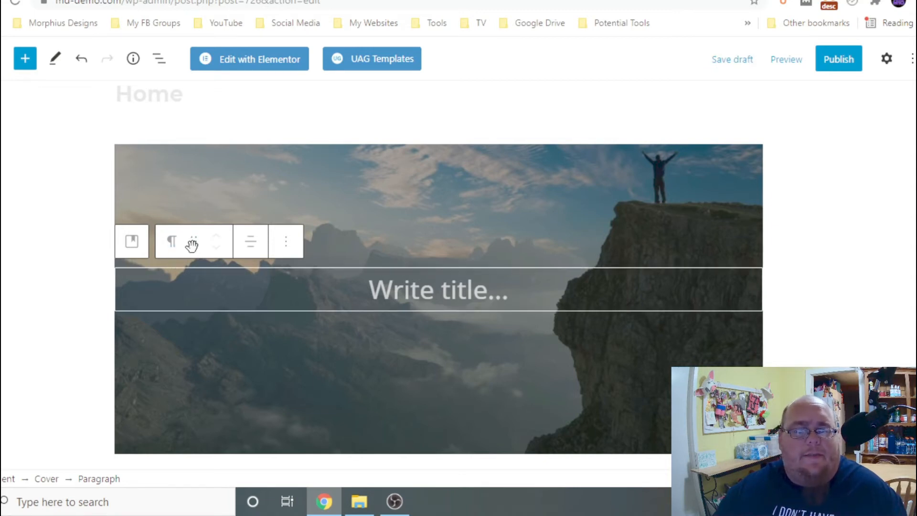
- Show the block settings and enter "Hello There" as the cover's title text
{"action": "left_click", "coordinate": [251, 246]}
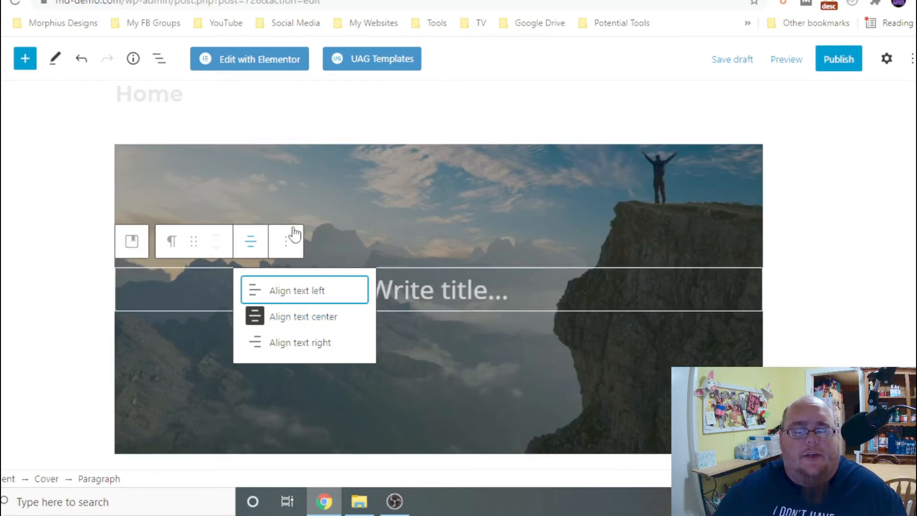
{"action": "left_click", "coordinate": [886, 59]}
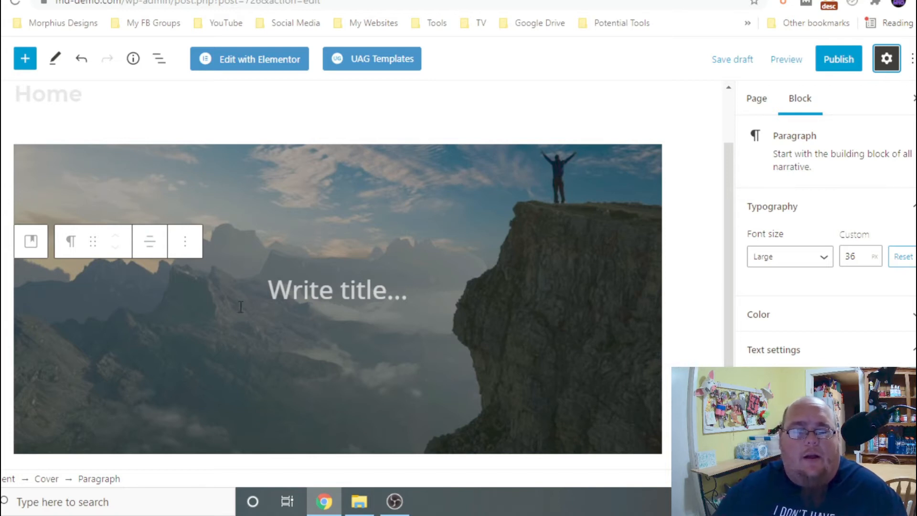
{"action": "left_click", "coordinate": [306, 293]}
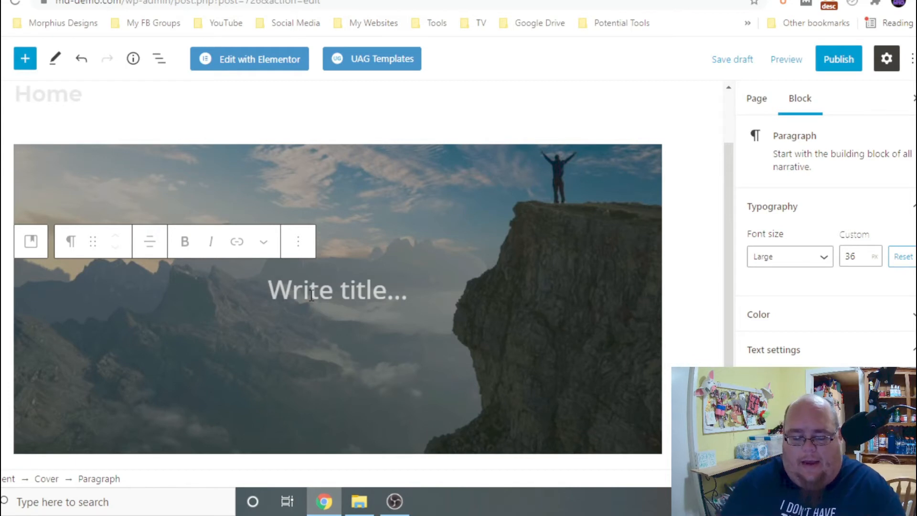
{"action": "type", "text": "Hello "}
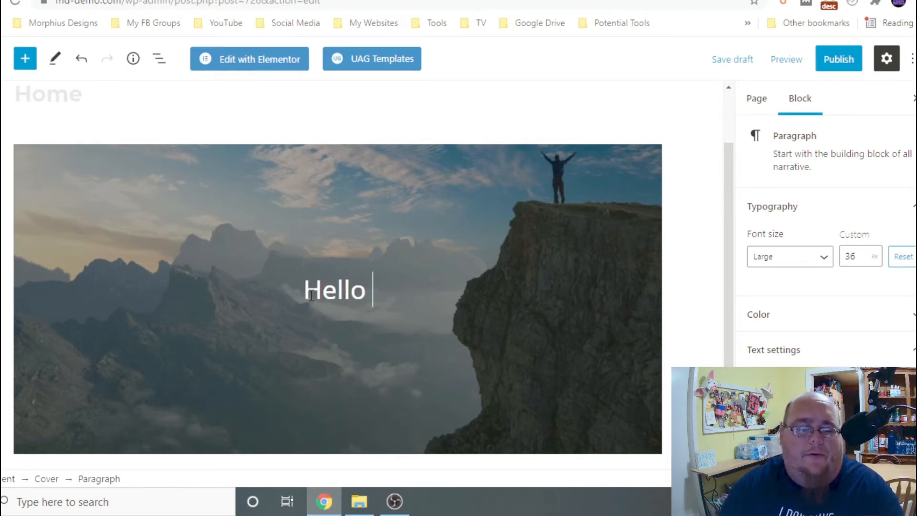
{"action": "type", "text": "There"}
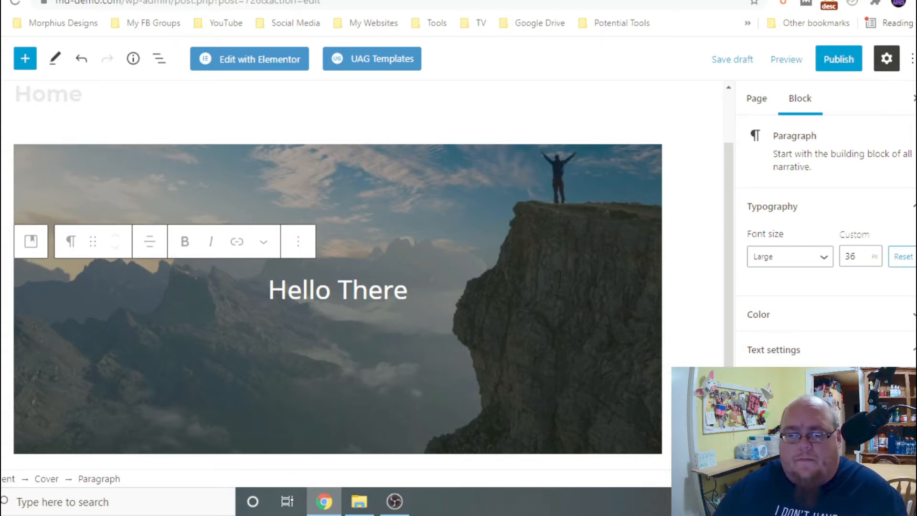
- Make the cover's "Hello There" text bold
{"action": "left_click", "coordinate": [148, 240]}
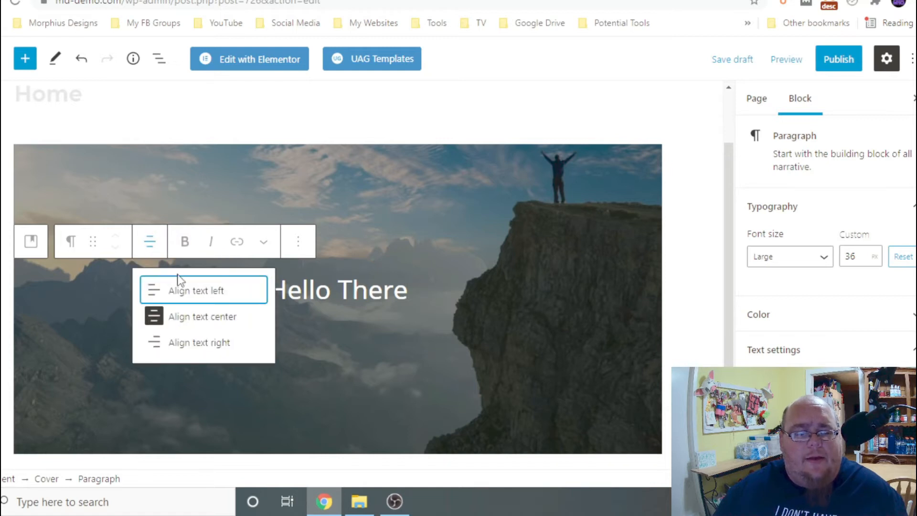
{"action": "left_click", "coordinate": [188, 243]}
{"action": "left_click", "coordinate": [187, 243]}
{"action": "left_click_drag", "start_coordinate": [407, 299], "coordinate": [271, 302]}
{"action": "left_click", "coordinate": [185, 241]}
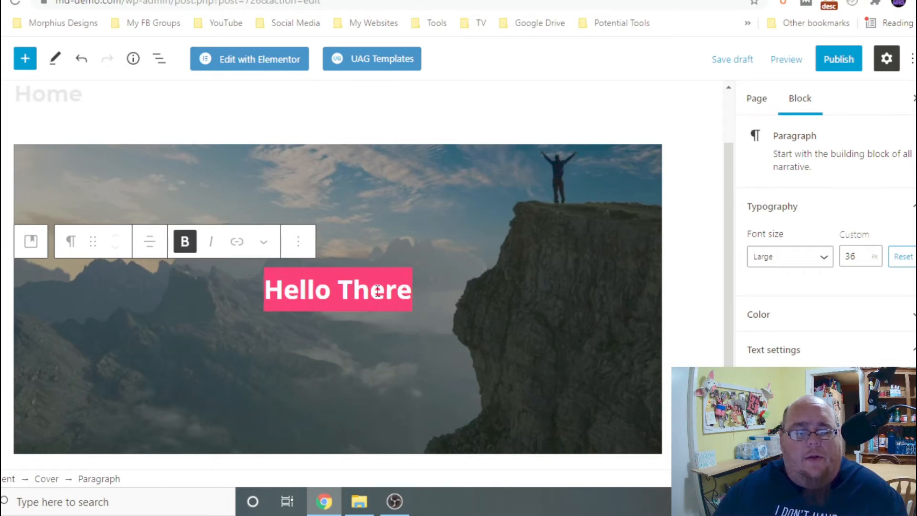
{"action": "left_click", "coordinate": [409, 283]}
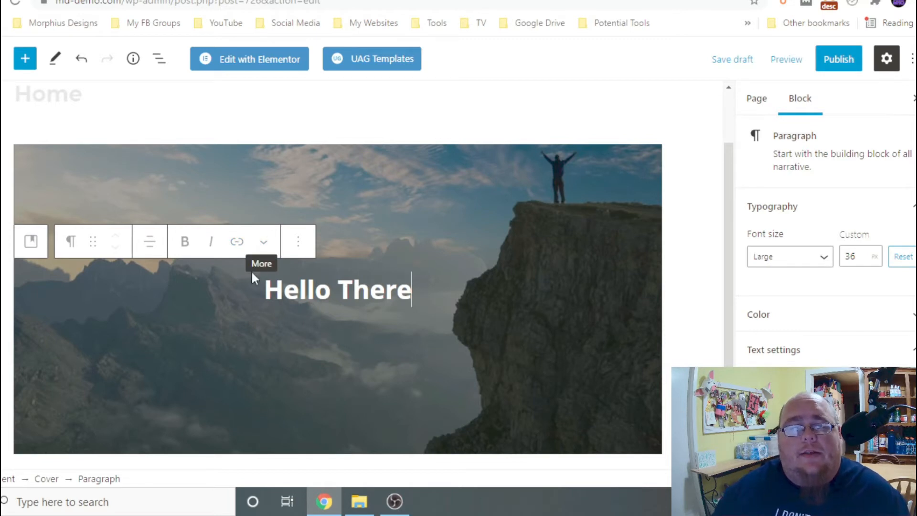
- Transform the "Hello There" paragraph into a heading and align its text to the center
{"action": "left_click", "coordinate": [72, 241]}
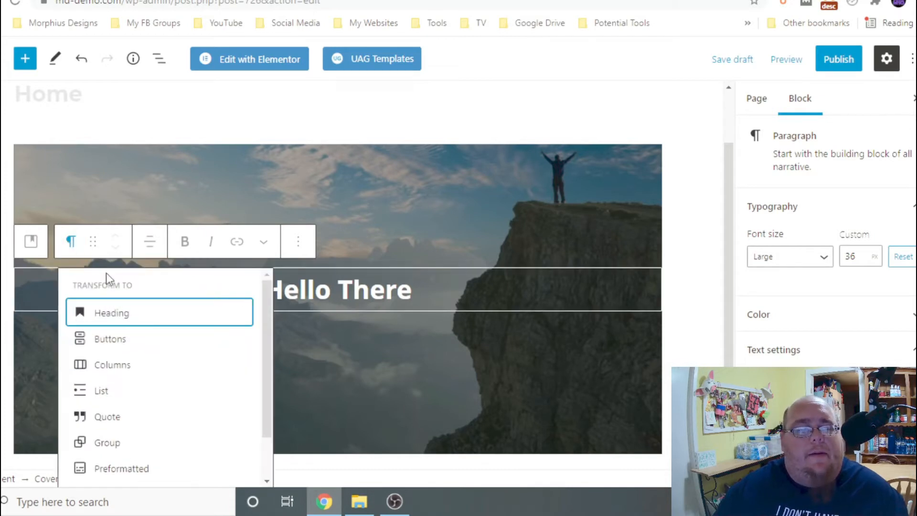
{"action": "left_click", "coordinate": [110, 313]}
{"action": "key", "text": "ctrl+b"}
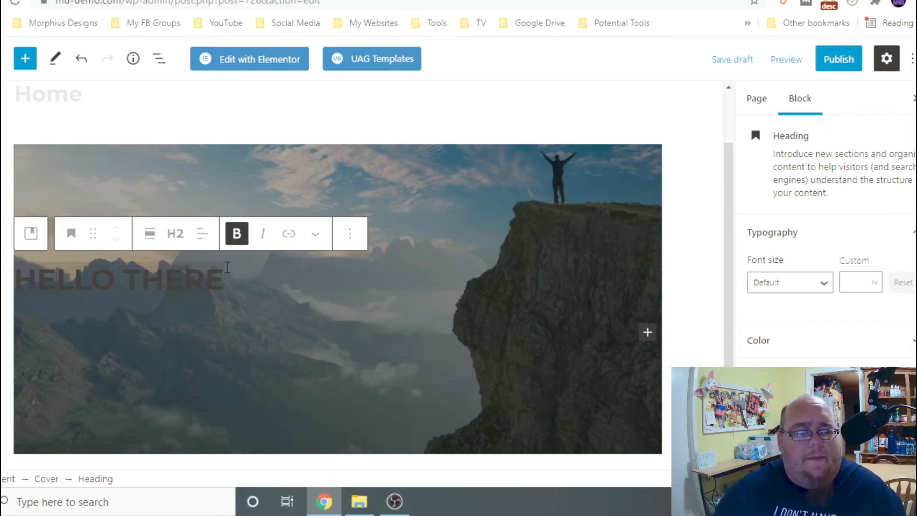
{"action": "left_click", "coordinate": [229, 274]}
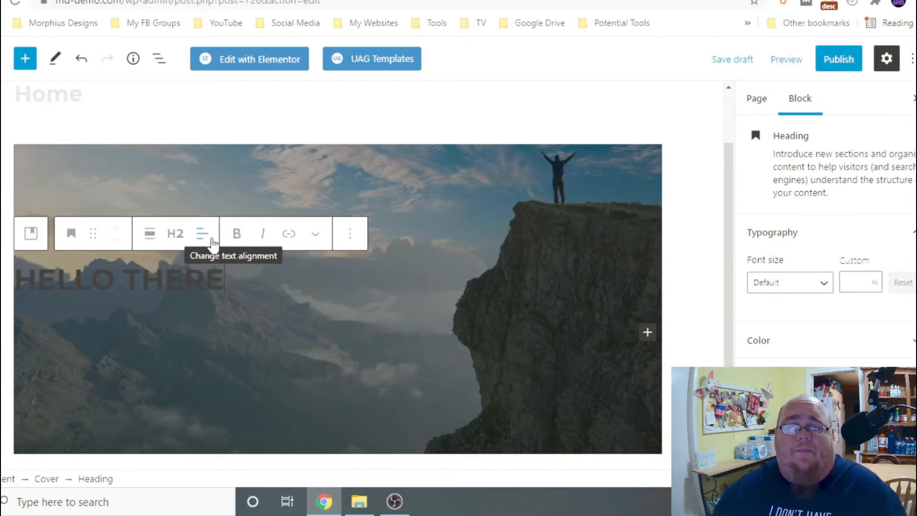
{"action": "left_click", "coordinate": [208, 244]}
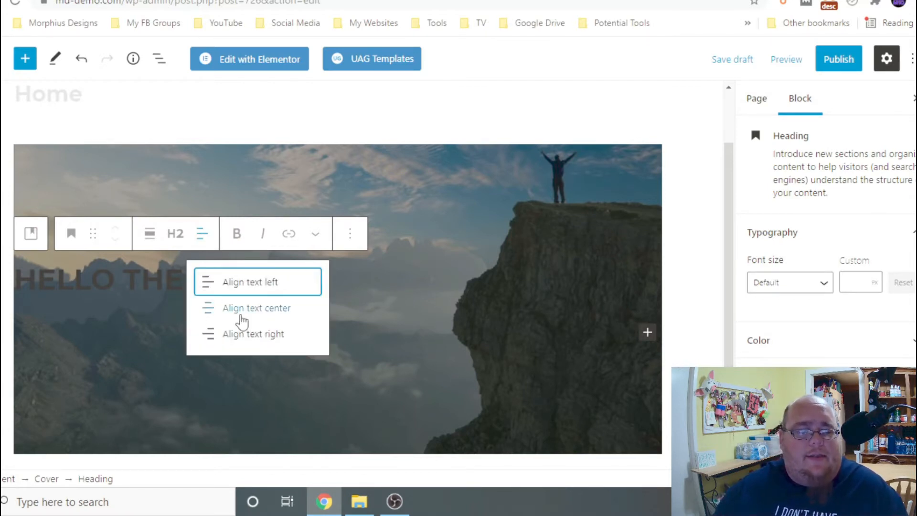
{"action": "left_click", "coordinate": [240, 316]}
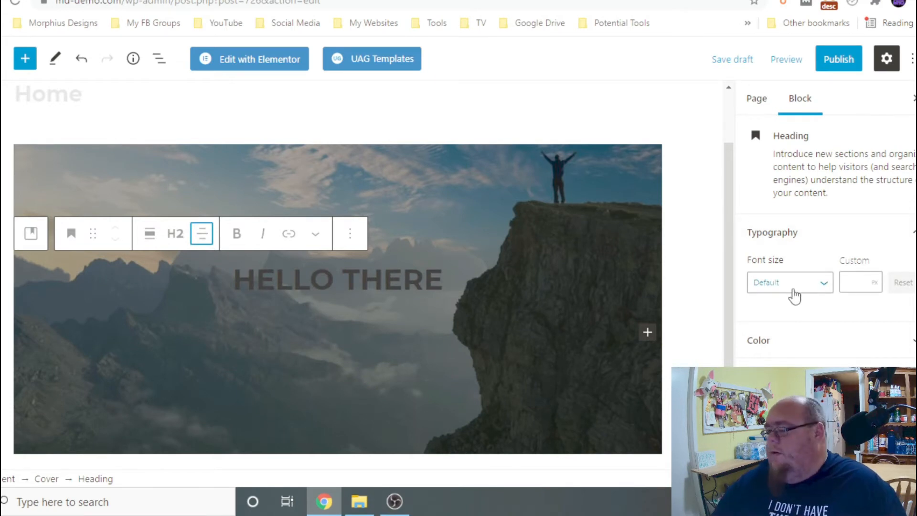
- Set the heading's custom font size to 62 px
{"action": "left_click", "coordinate": [852, 280]}
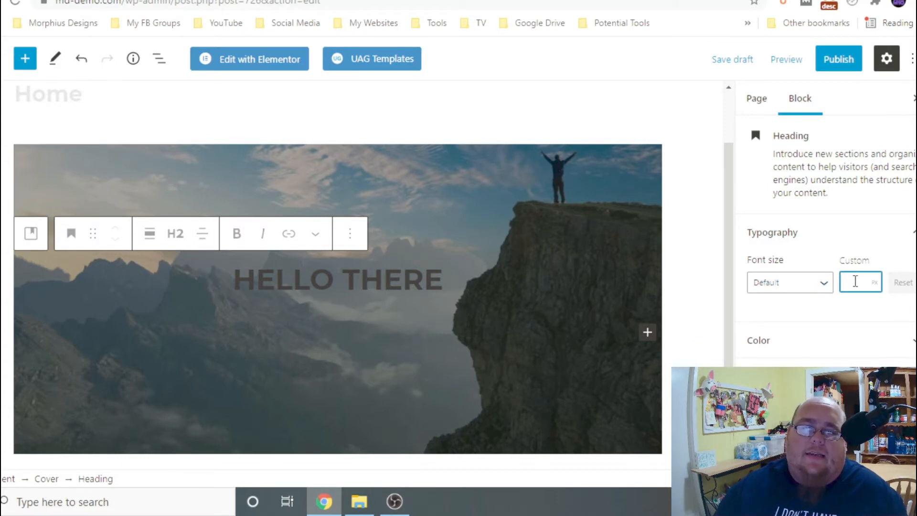
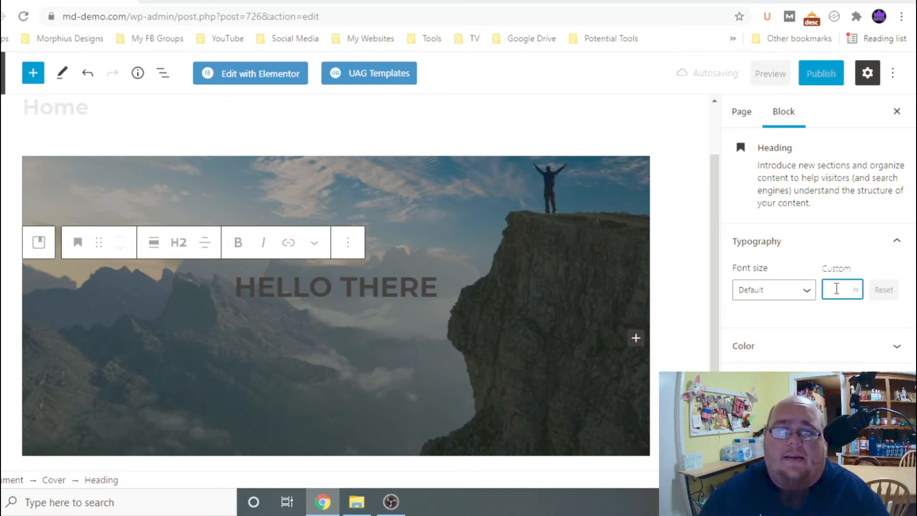
{"action": "type", "text": "6"}
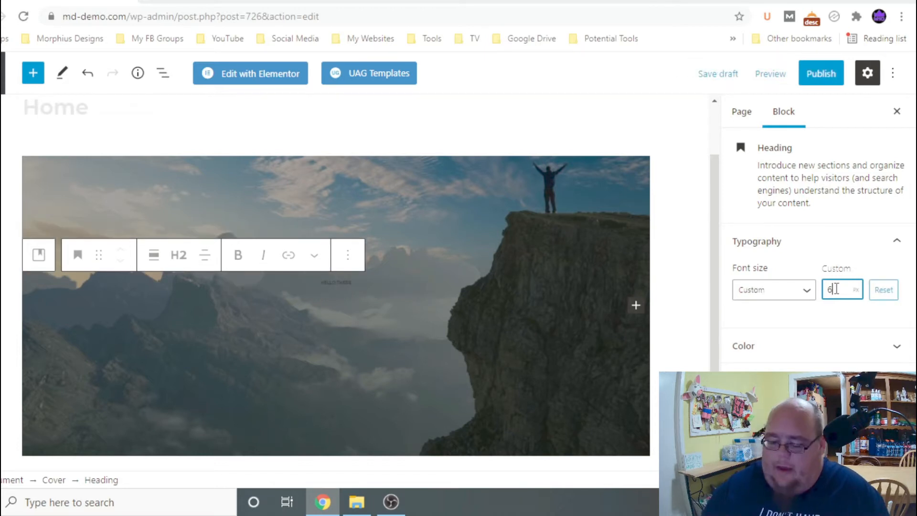
{"action": "type", "text": "2"}
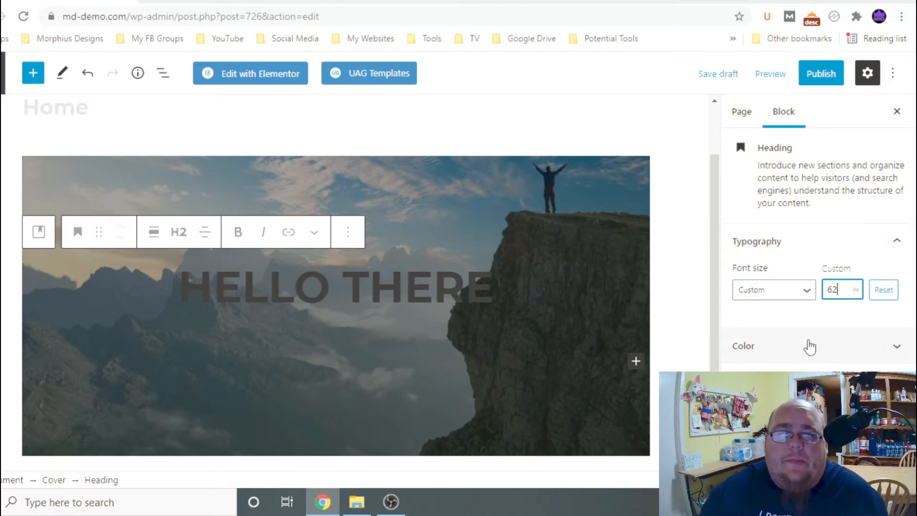
- Set the "Hello There" heading's text color to white
{"action": "left_click", "coordinate": [778, 348]}
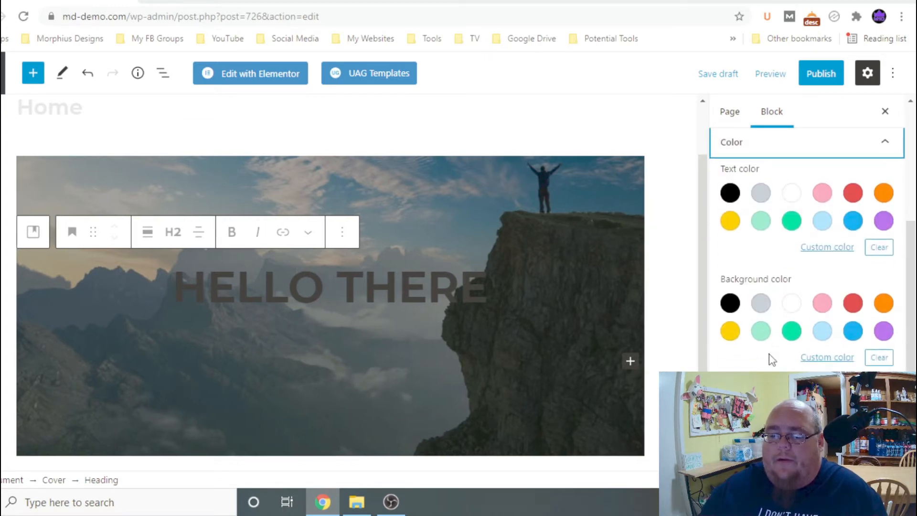
{"action": "left_click_drag", "start_coordinate": [175, 281], "coordinate": [523, 281]}
{"action": "left_click", "coordinate": [524, 282]}
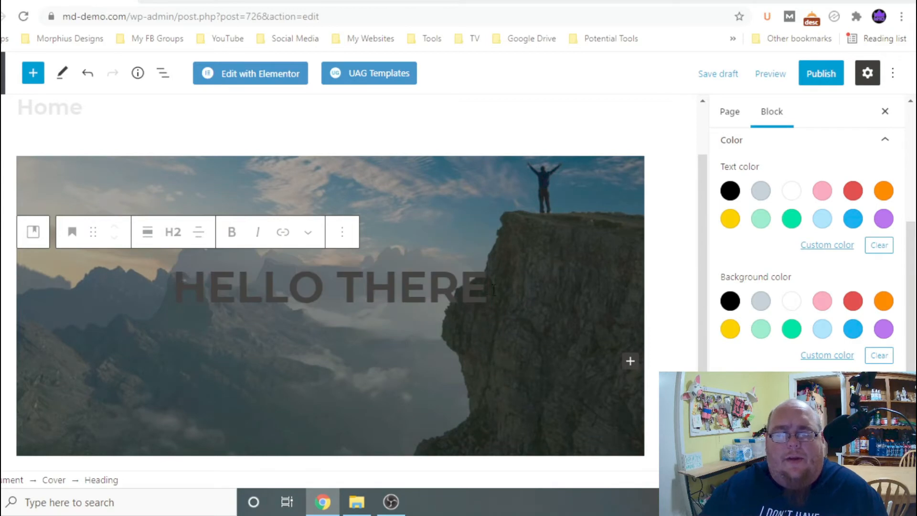
{"action": "left_click", "coordinate": [791, 190]}
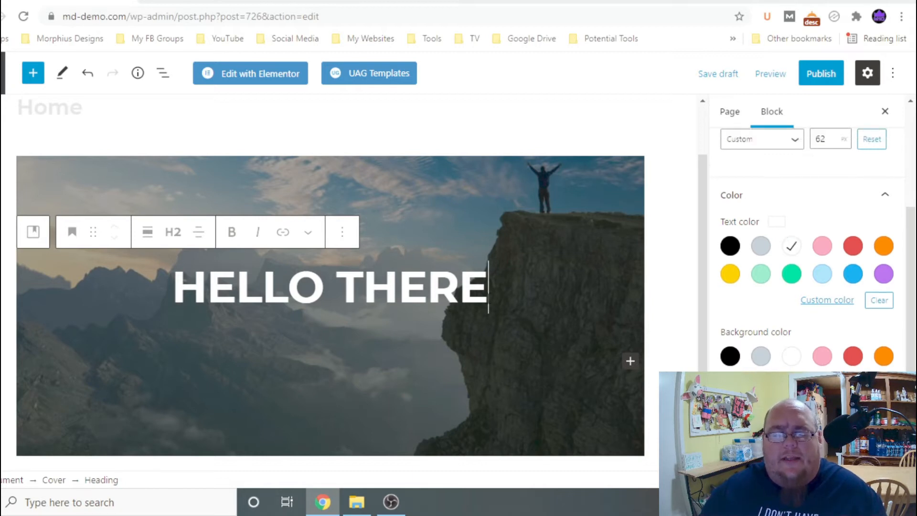
- Add a Buttons block inside the cover below the heading, searching the block library for "button"
{"action": "key", "text": "Return"}
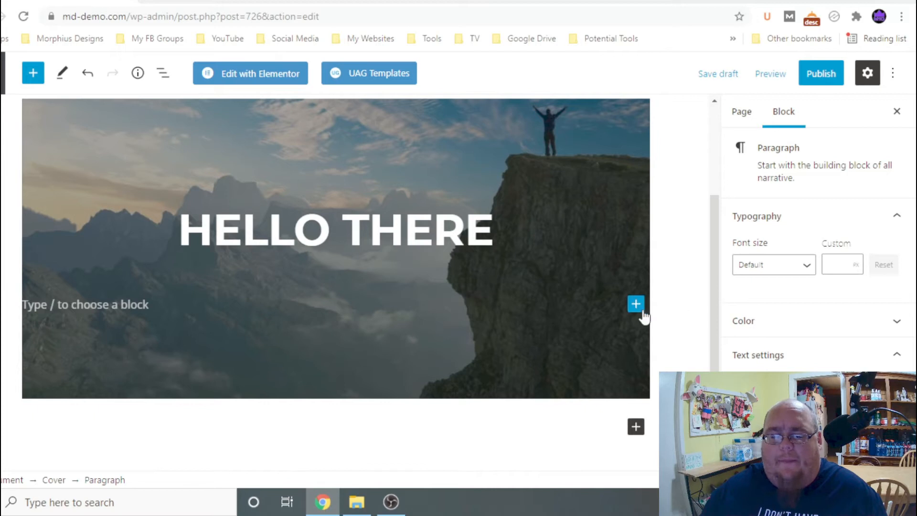
{"action": "left_click", "coordinate": [635, 304]}
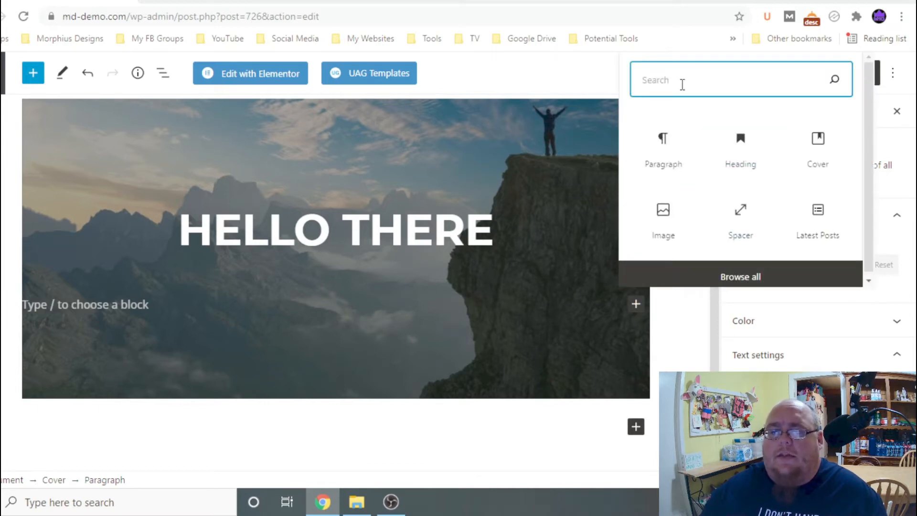
{"action": "type", "text": "button"}
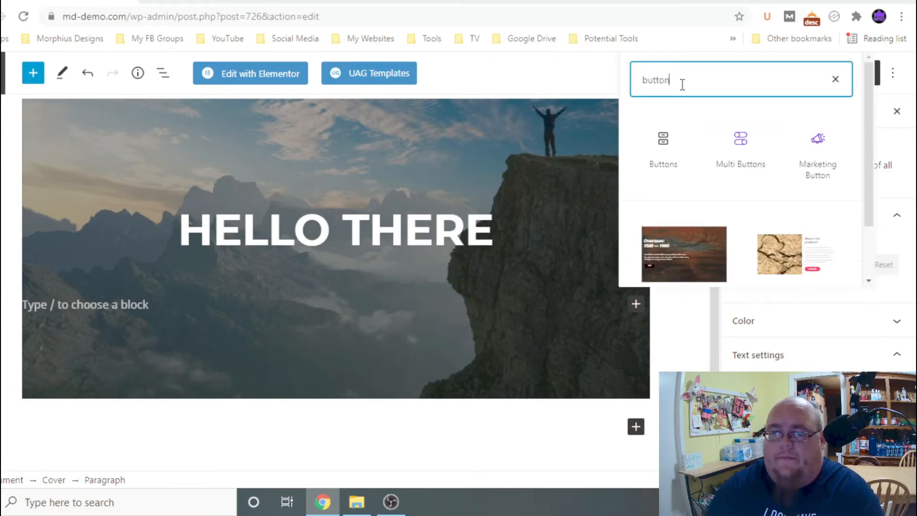
{"action": "left_click", "coordinate": [662, 143]}
- Change the Buttons block to the Vertical variation and justify its items to the center
{"action": "left_click", "coordinate": [800, 217]}
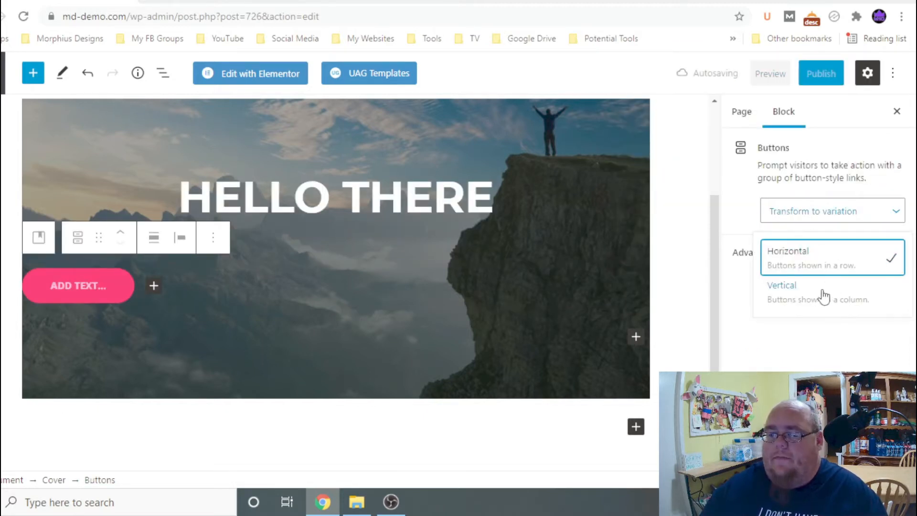
{"action": "left_click", "coordinate": [818, 298]}
{"action": "left_click", "coordinate": [153, 226]}
{"action": "left_click", "coordinate": [180, 225]}
{"action": "left_click", "coordinate": [185, 229]}
{"action": "left_click", "coordinate": [185, 229]}
{"action": "left_click", "coordinate": [209, 296]}
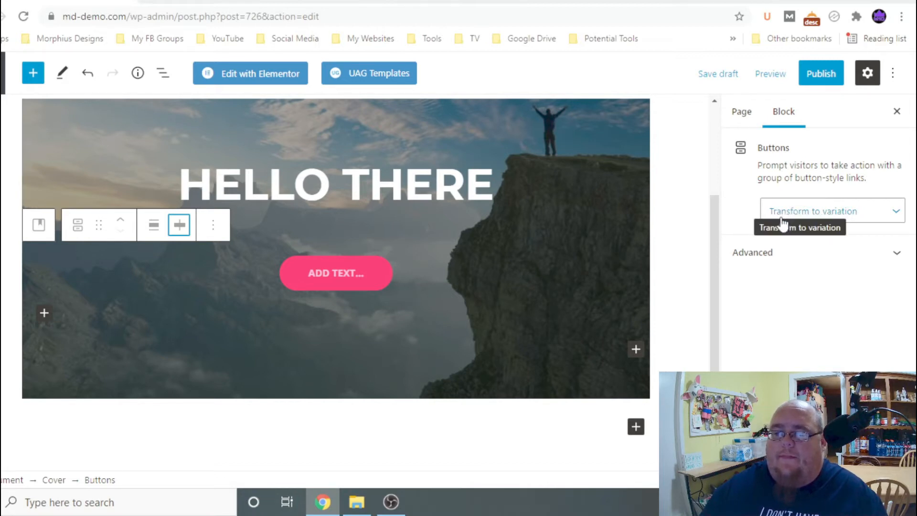
{"action": "left_click", "coordinate": [855, 213]}
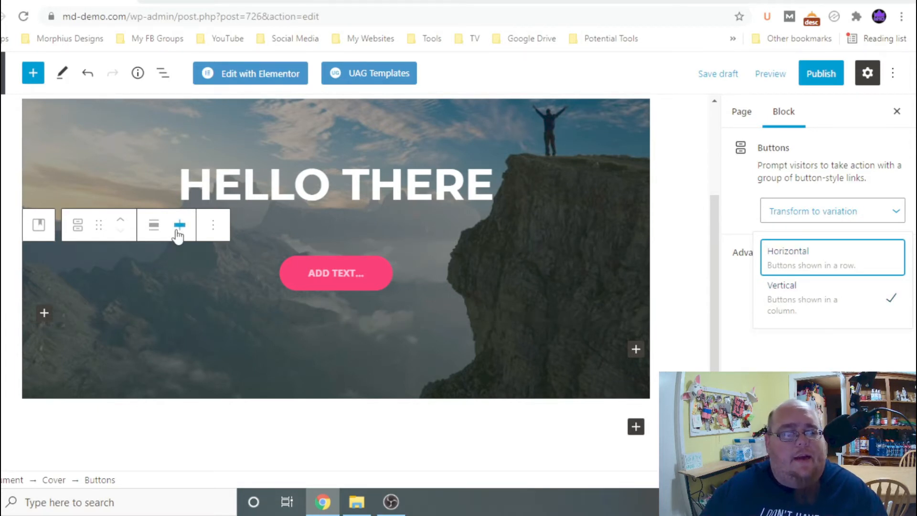
{"action": "left_click", "coordinate": [180, 226]}
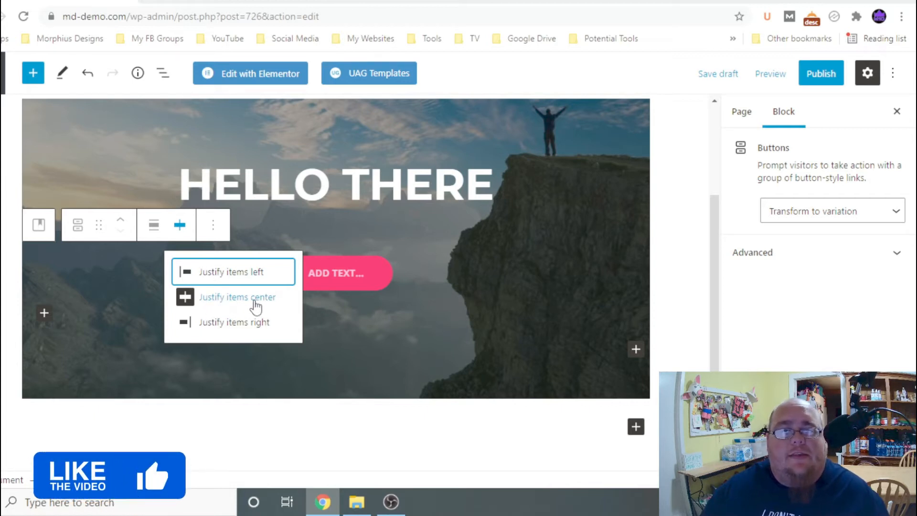
- Enter "Click Here" as the text of the cover's button
{"action": "left_click", "coordinate": [336, 270]}
{"action": "left_click", "coordinate": [327, 296]}
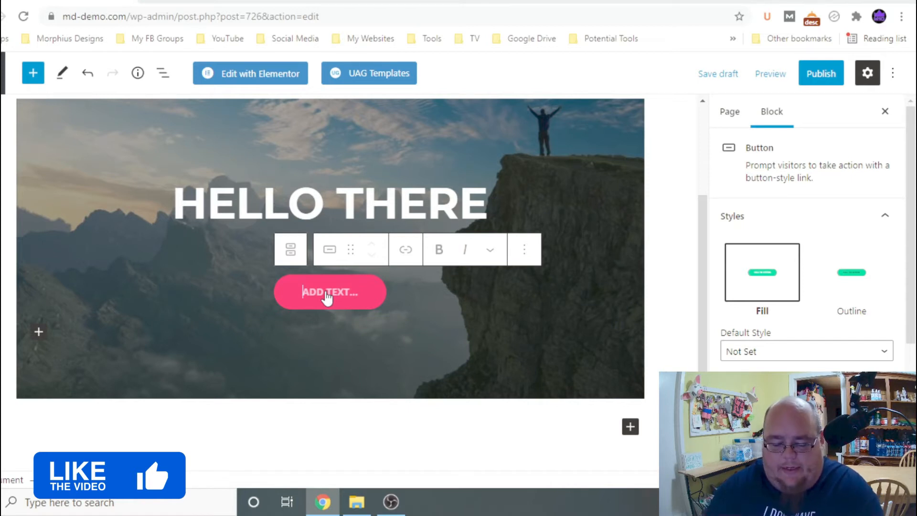
{"action": "type", "text": "Click Here"}
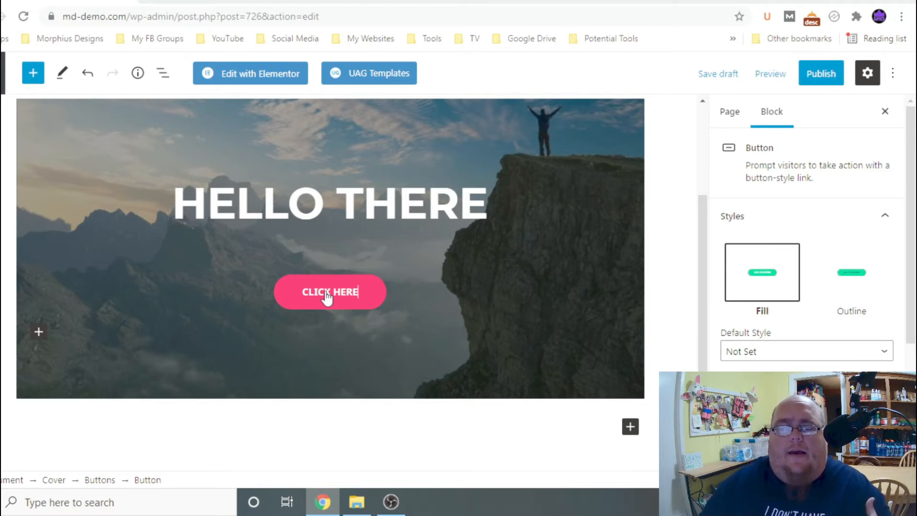
- Replace the button's text with "BEGINNERS GUIDES"
{"action": "key", "text": "BackSpace"}
{"action": "key", "text": "BackSpace"}
{"action": "key", "text": "BackSpace"}
{"action": "key", "text": "BackSpace"}
{"action": "key", "text": "BackSpace"}
{"action": "key", "text": "BackSpace"}
{"action": "key", "text": "BackSpace"}
{"action": "key", "text": "BackSpace"}
{"action": "key", "text": "BackSpace"}
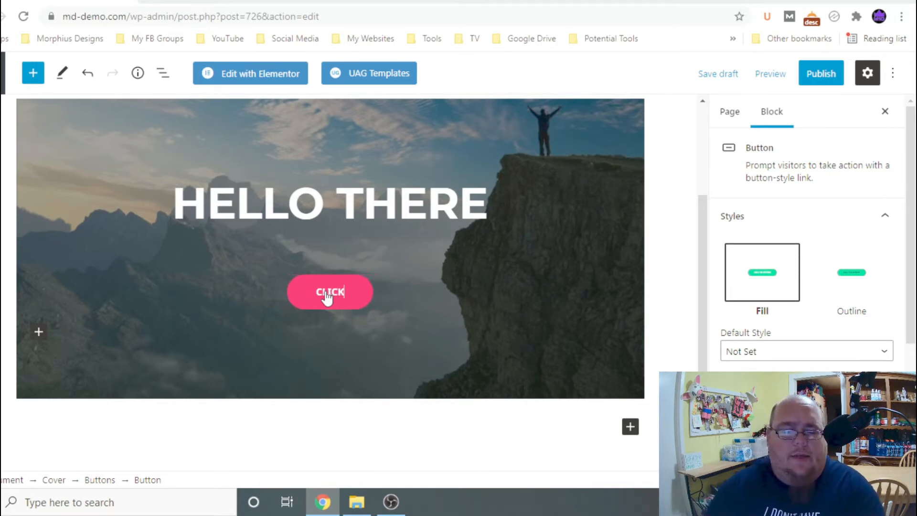
{"action": "key", "text": "BackSpace"}
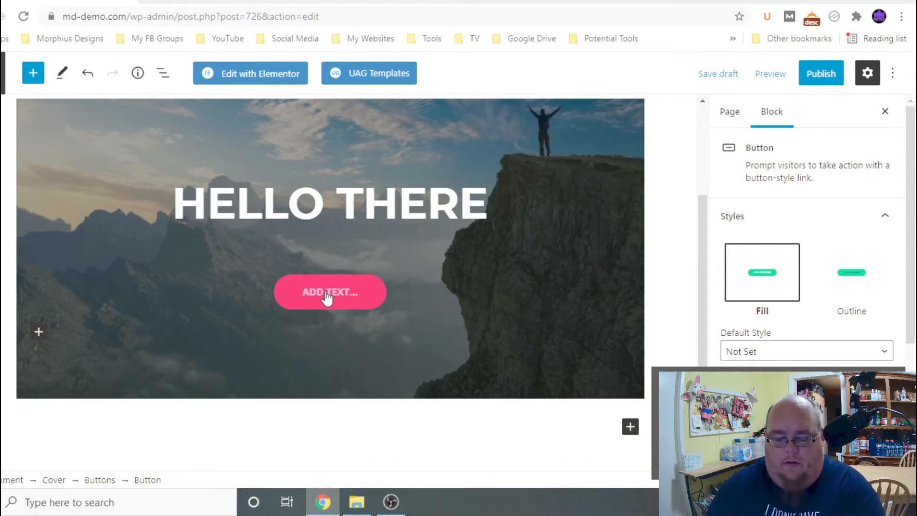
{"action": "type", "text": "B"}
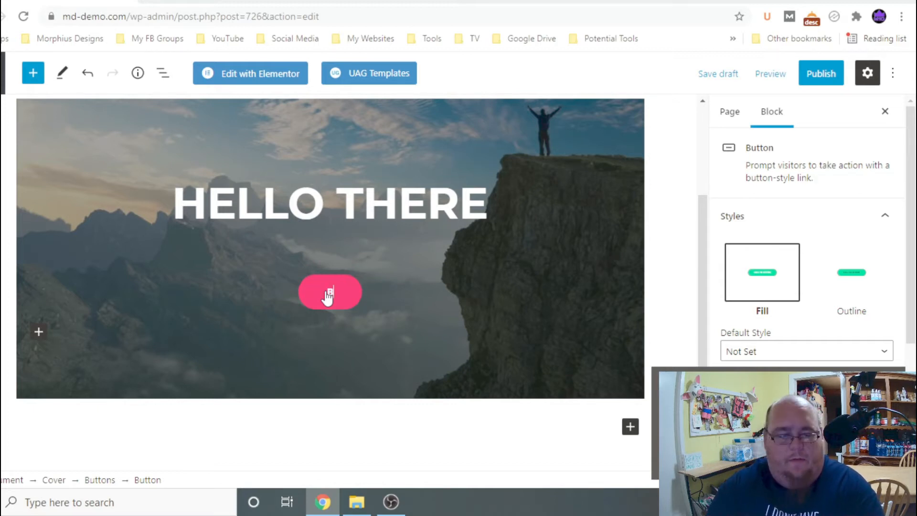
{"action": "type", "text": "EGINNERS GUIDES"}
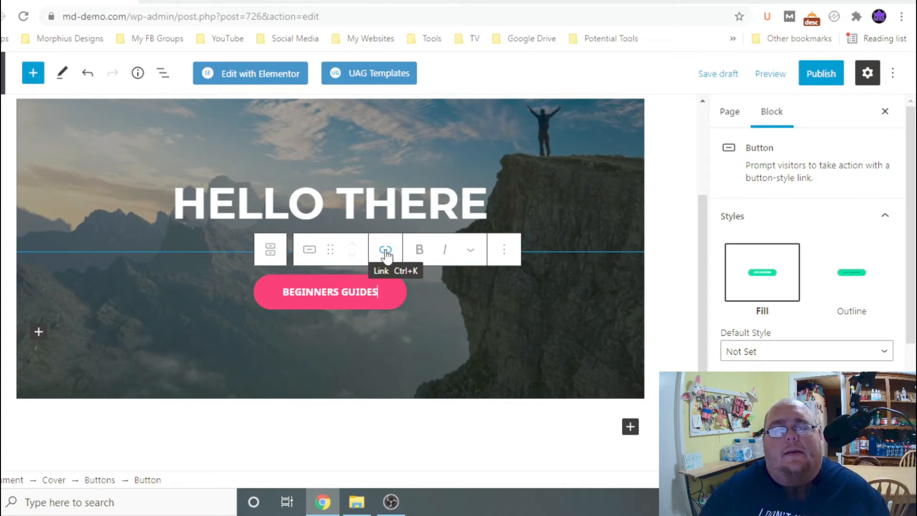
- Try entering "category/" as the link for the BEGINNERS GUIDES button, then leave the link entry without applying it
{"action": "left_click", "coordinate": [385, 250]}
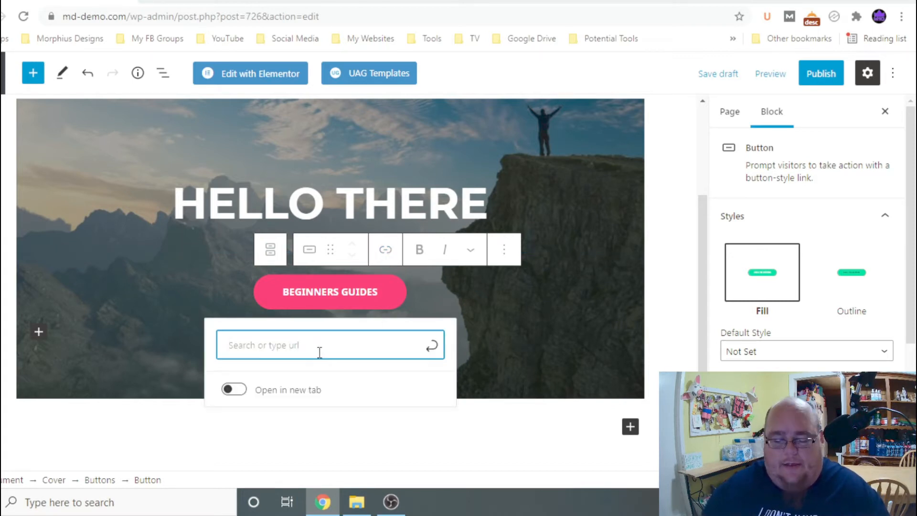
{"action": "type", "text": "catg"}
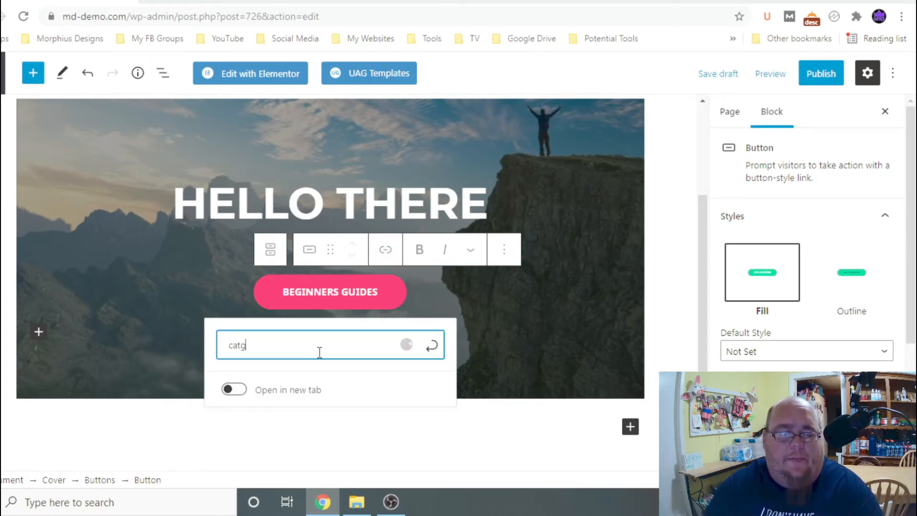
{"action": "type", "text": "eor"}
{"action": "key", "text": "BackSpace"}
{"action": "key", "text": "BackSpace"}
{"action": "key", "text": "BackSpace"}
{"action": "key", "text": "BackSpace"}
{"action": "type", "text": "a"}
{"action": "key", "text": "BackSpace"}
{"action": "key", "text": "BackSpace"}
{"action": "key", "text": "BackSpace"}
{"action": "type", "text": "tegory/"}
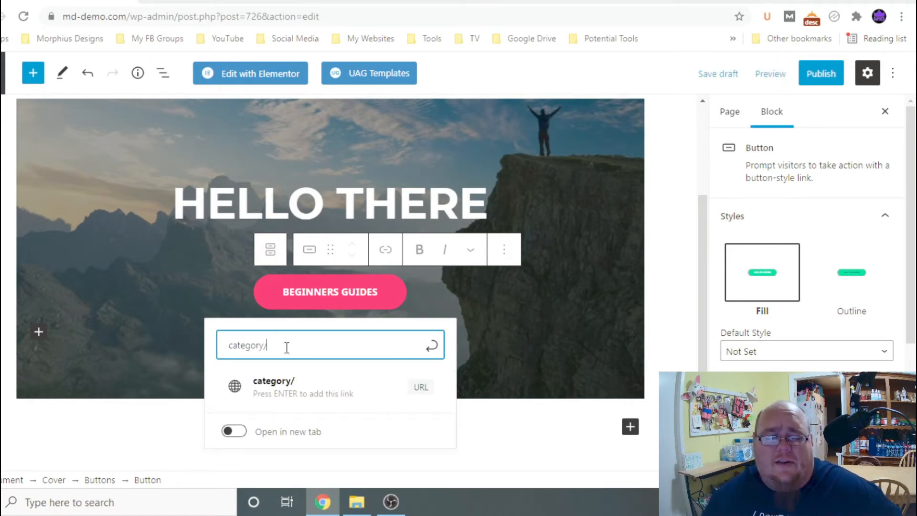
{"action": "left_click", "coordinate": [446, 303]}
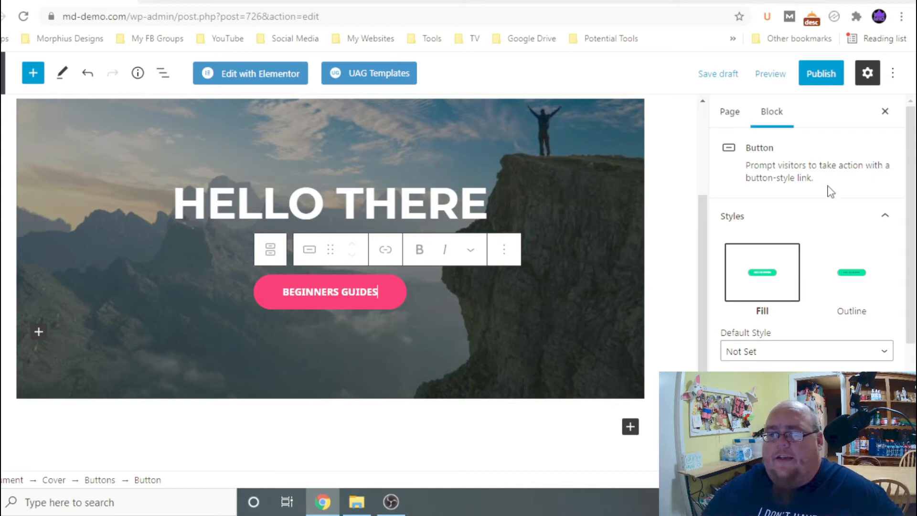
- Try the Outline style on the BEGINNERS GUIDES button and switch it back to Fill
{"action": "scroll", "coordinate": [826, 198], "scroll_direction": "down", "scroll_amount": 2}
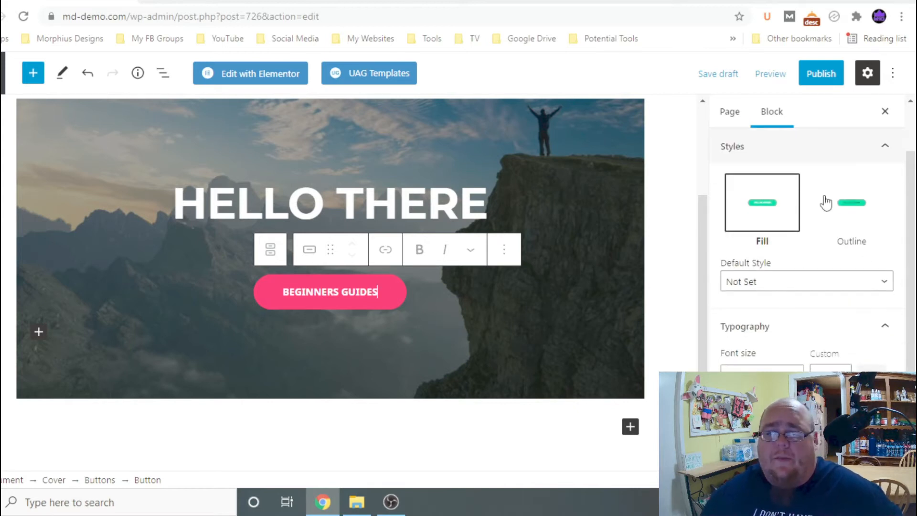
{"action": "left_click", "coordinate": [853, 217]}
{"action": "left_click", "coordinate": [778, 213]}
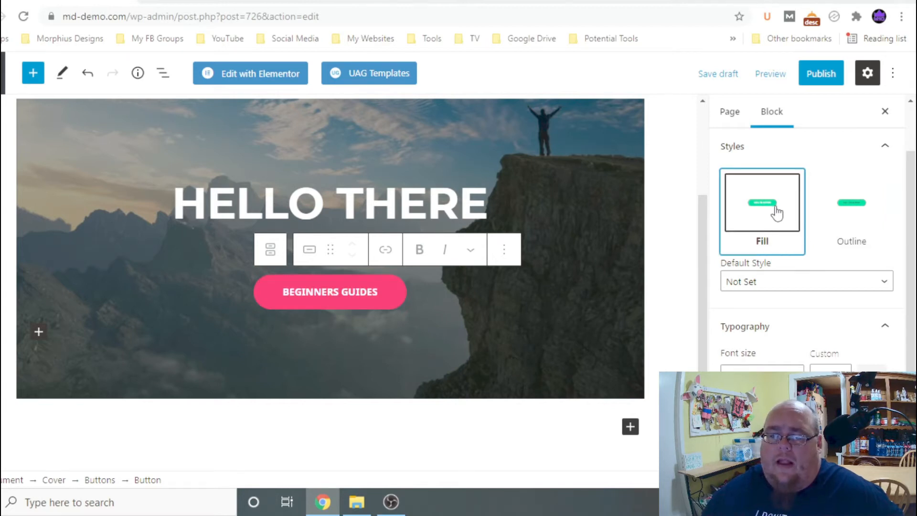
{"action": "scroll", "coordinate": [782, 316], "scroll_direction": "down", "scroll_amount": 2}
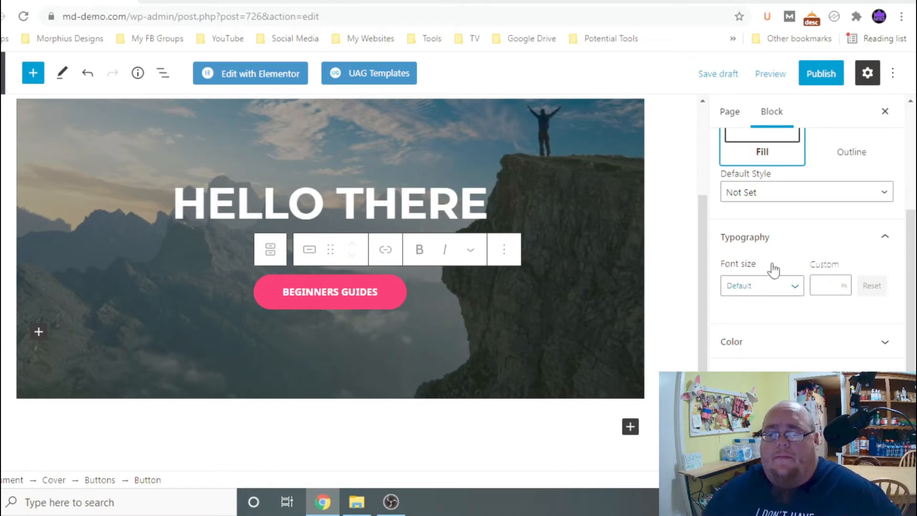
{"action": "left_click", "coordinate": [780, 348]}
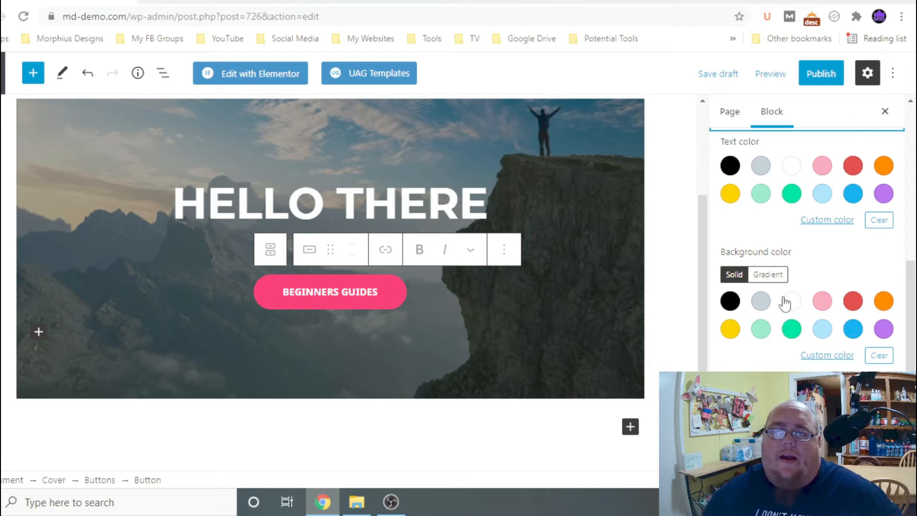
{"action": "scroll", "coordinate": [822, 275], "scroll_direction": "down", "scroll_amount": 2}
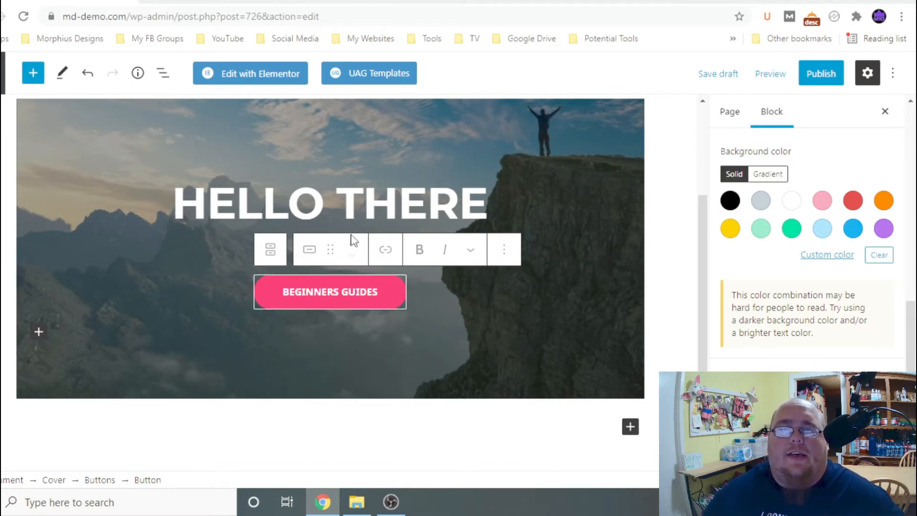
- Add an empty paragraph block below the cover
{"action": "left_click", "coordinate": [352, 431]}
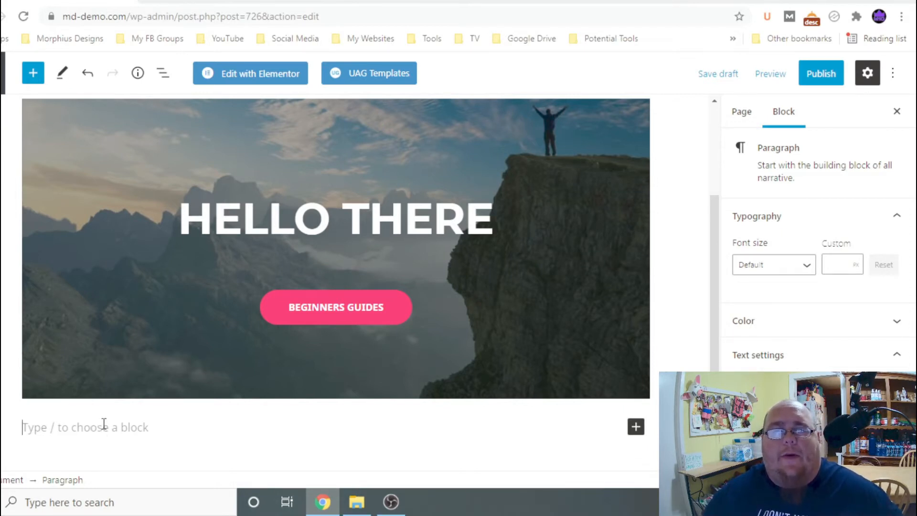
{"action": "left_click", "coordinate": [635, 426]}
{"action": "left_click", "coordinate": [664, 265]}
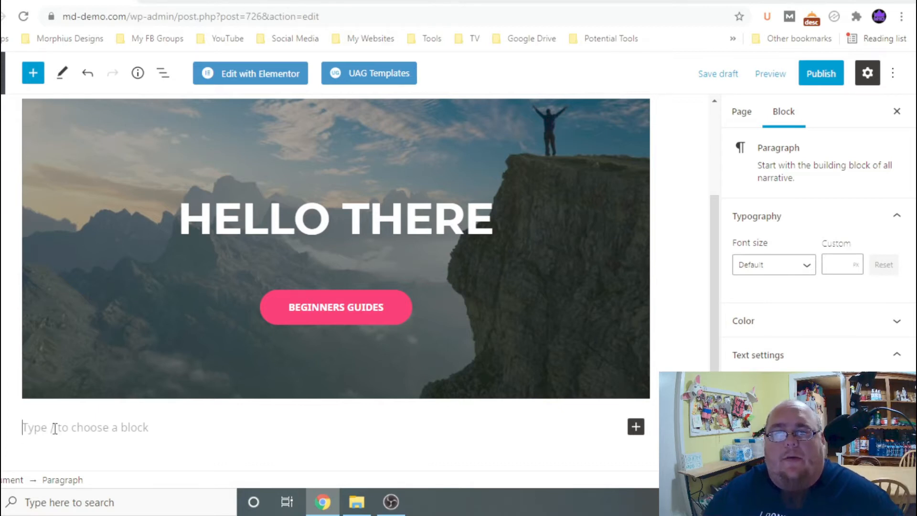
{"action": "left_click", "coordinate": [635, 428]}
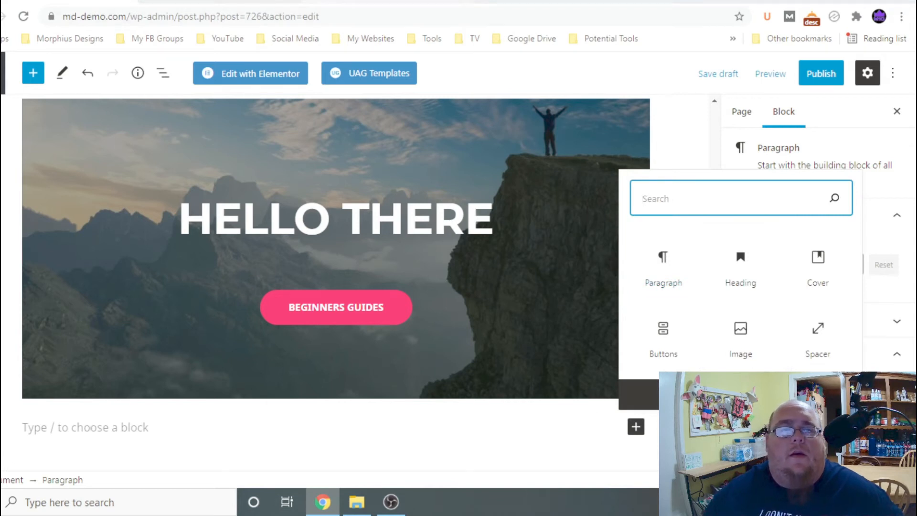
{"action": "left_click", "coordinate": [131, 426]}
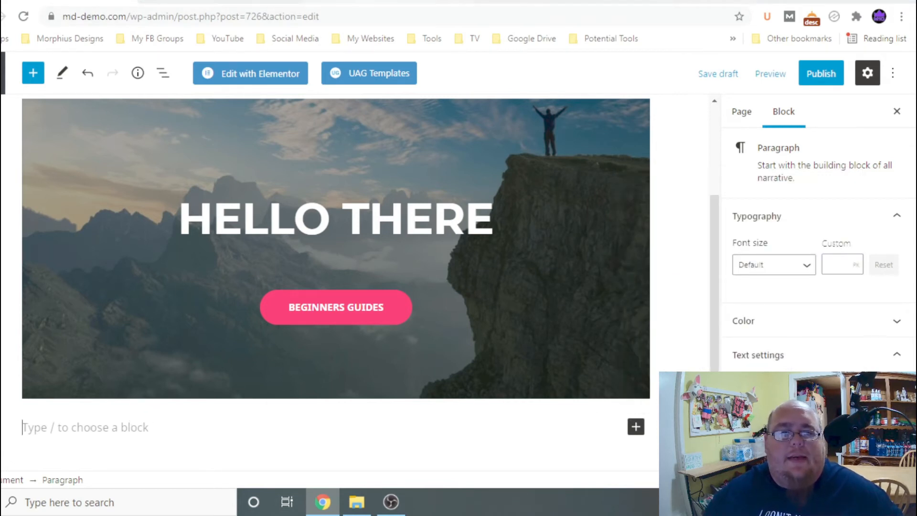
- Copy the "What is Lorem Ipsum?" paragraph from the lipsum.com page and paste it into the empty paragraph below the cover
{"action": "left_click", "coordinate": [385, 2]}
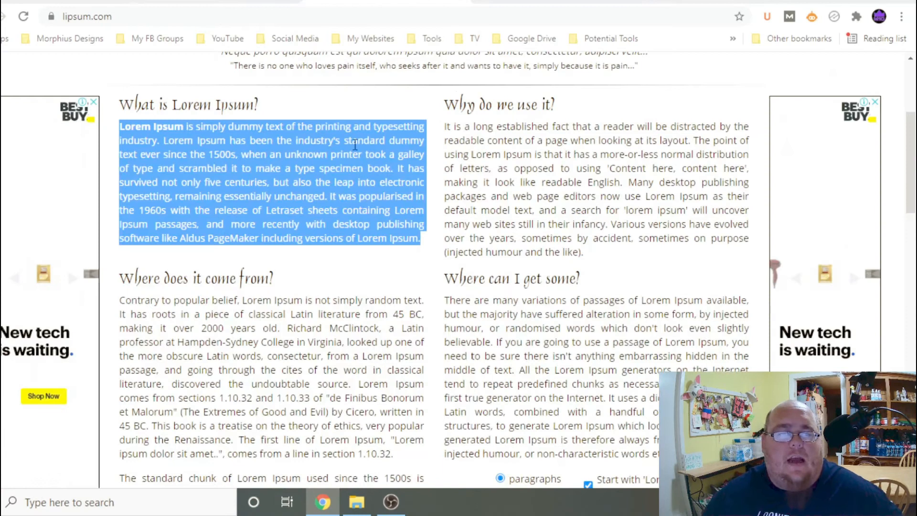
{"action": "right_click", "coordinate": [329, 141]}
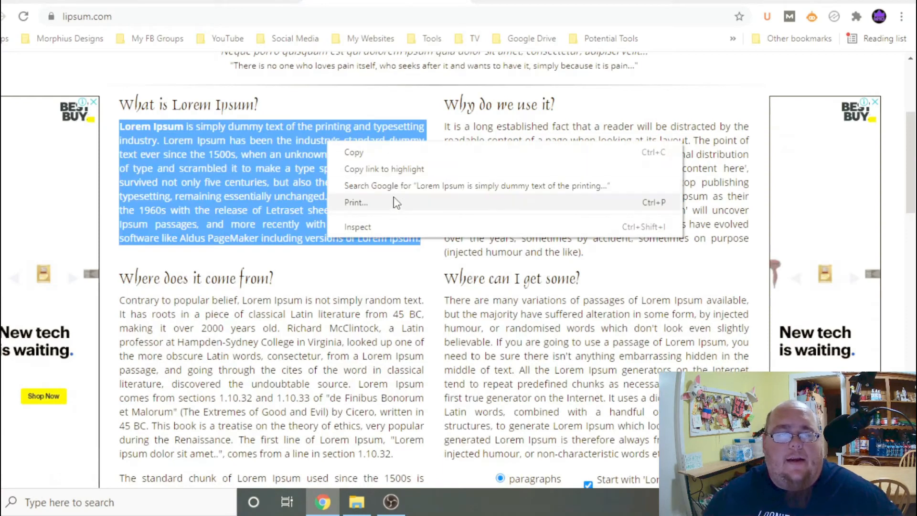
{"action": "left_click", "coordinate": [362, 153]}
{"action": "left_click", "coordinate": [125, 1]}
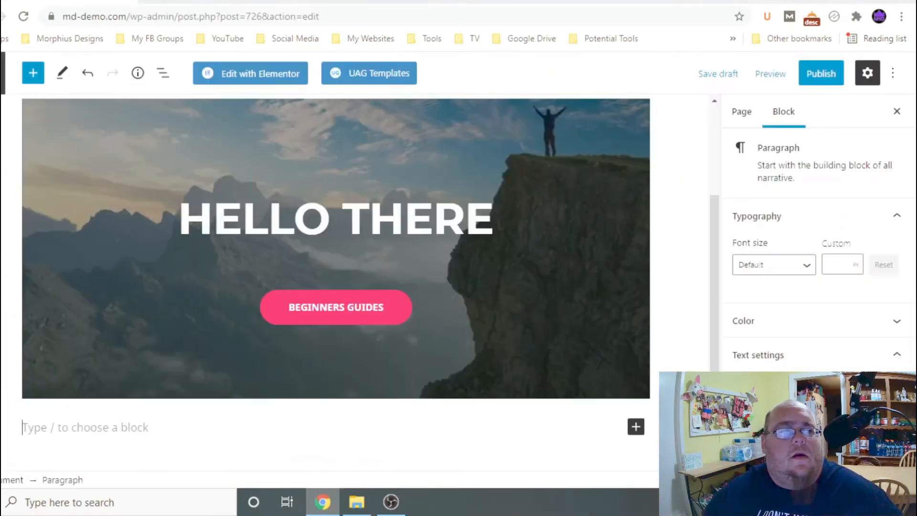
{"action": "right_click", "coordinate": [179, 425]}
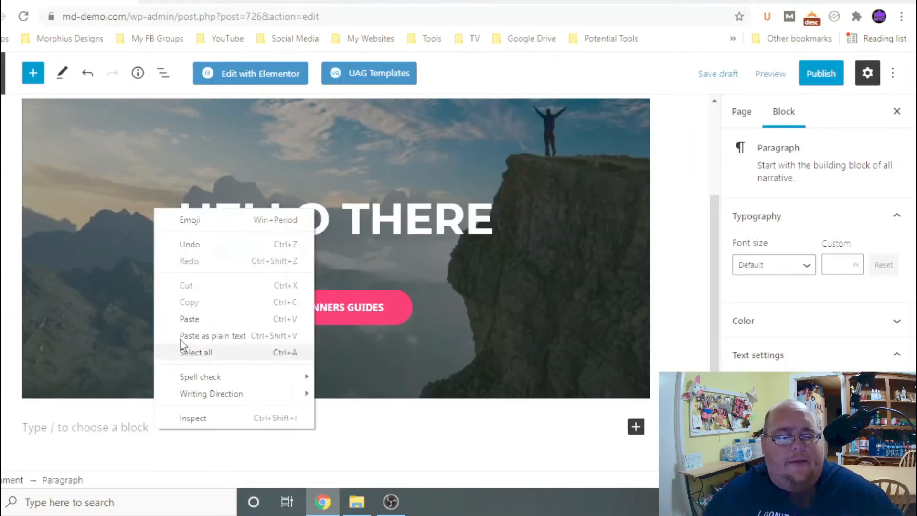
{"action": "left_click", "coordinate": [187, 317]}
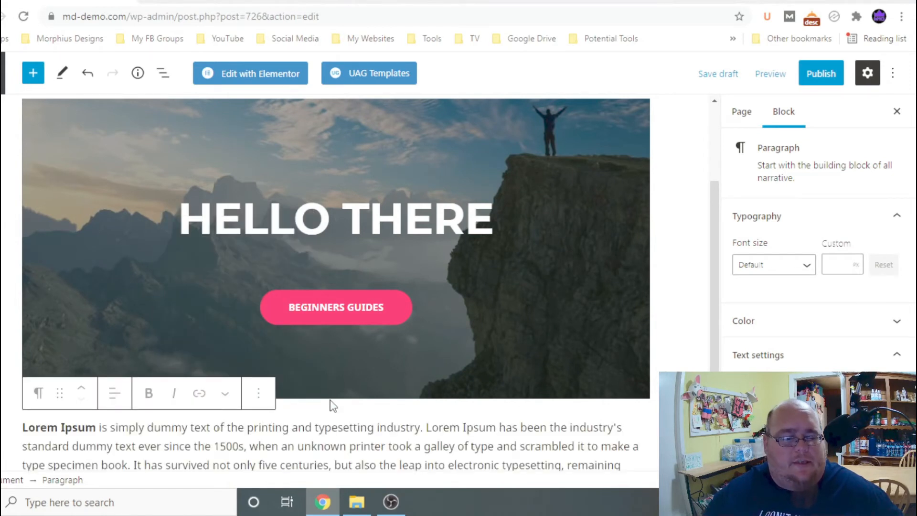
- Try the Medium and Large font sizes on the Lorem Ipsum paragraph, and set its font size to Normal
{"action": "scroll", "coordinate": [330, 402], "scroll_direction": "down", "scroll_amount": 2}
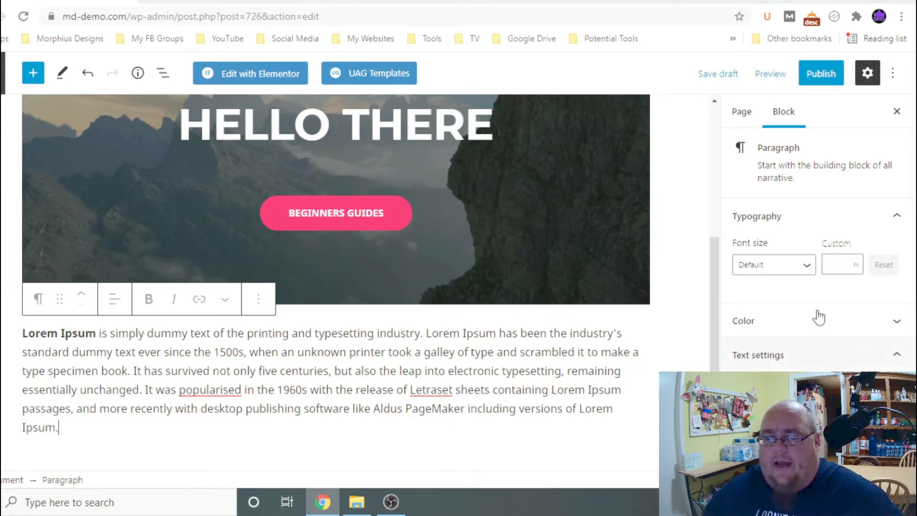
{"action": "left_click", "coordinate": [790, 268]}
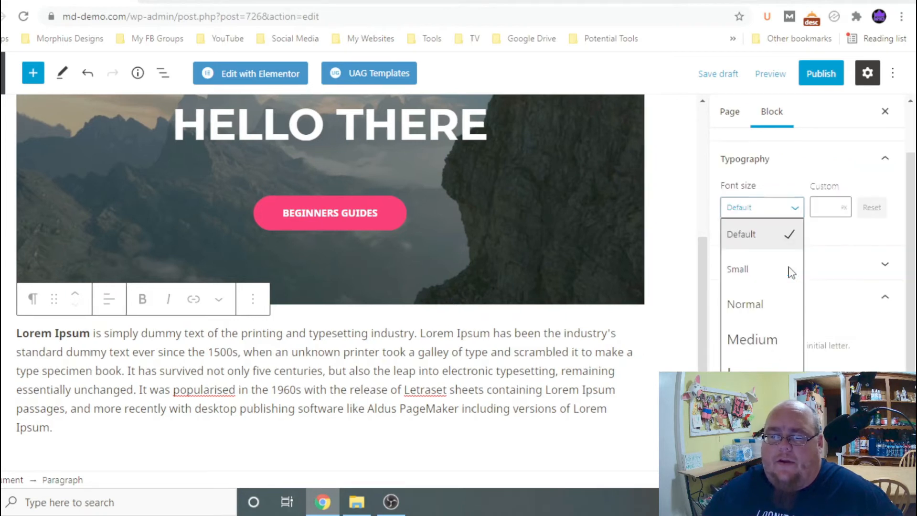
{"action": "left_click", "coordinate": [744, 305]}
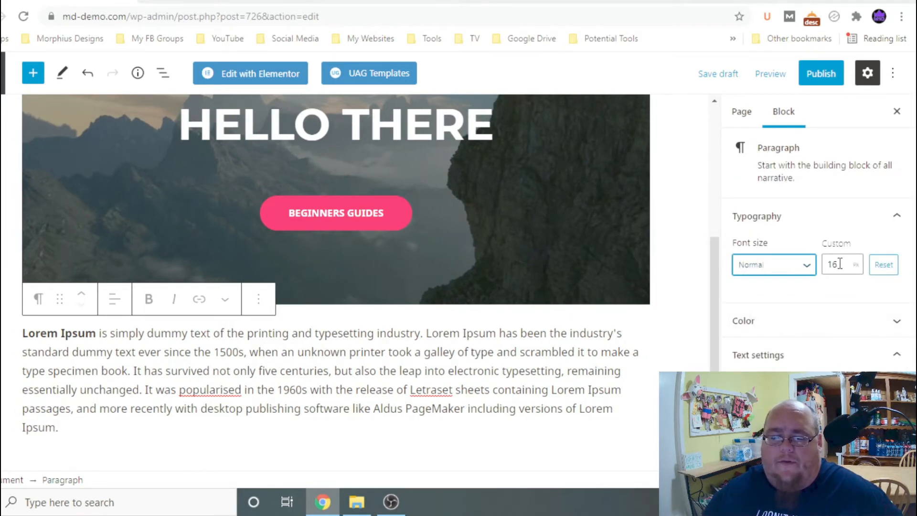
{"action": "left_click", "coordinate": [788, 264]}
{"action": "left_click", "coordinate": [759, 347]}
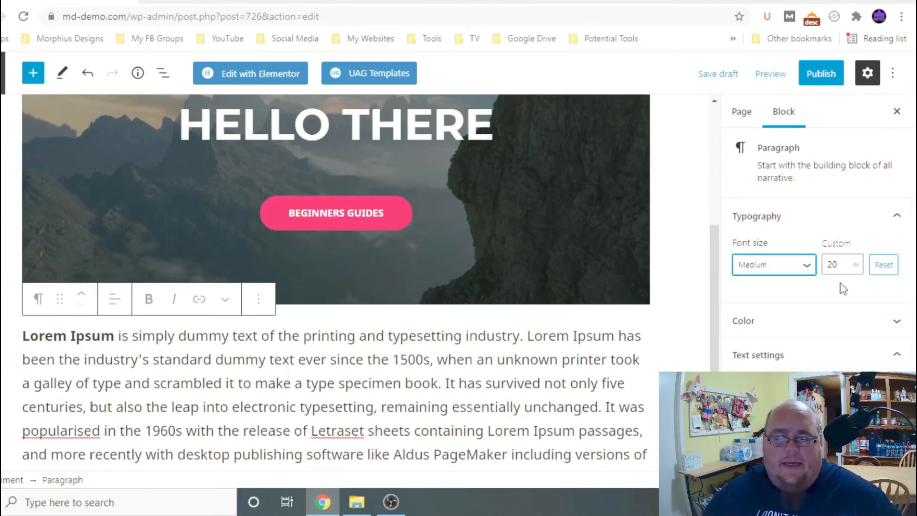
{"action": "left_click", "coordinate": [781, 271]}
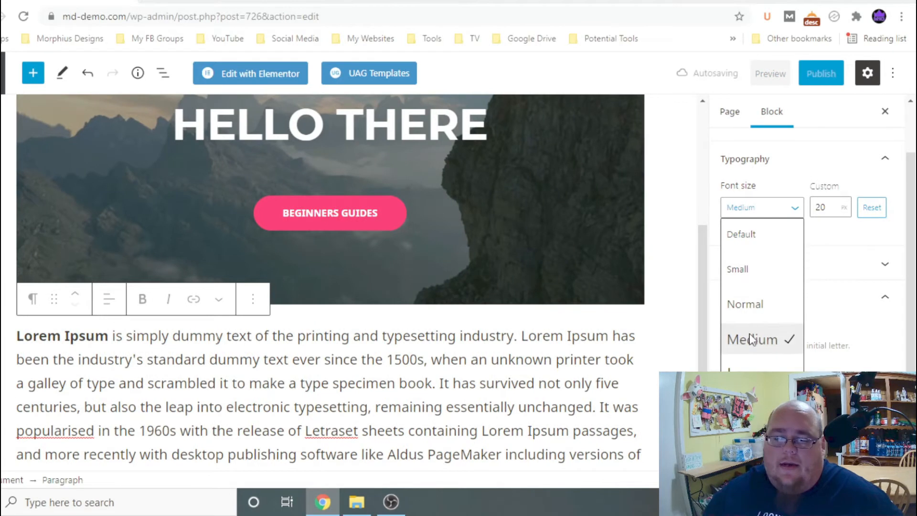
{"action": "left_click", "coordinate": [745, 375]}
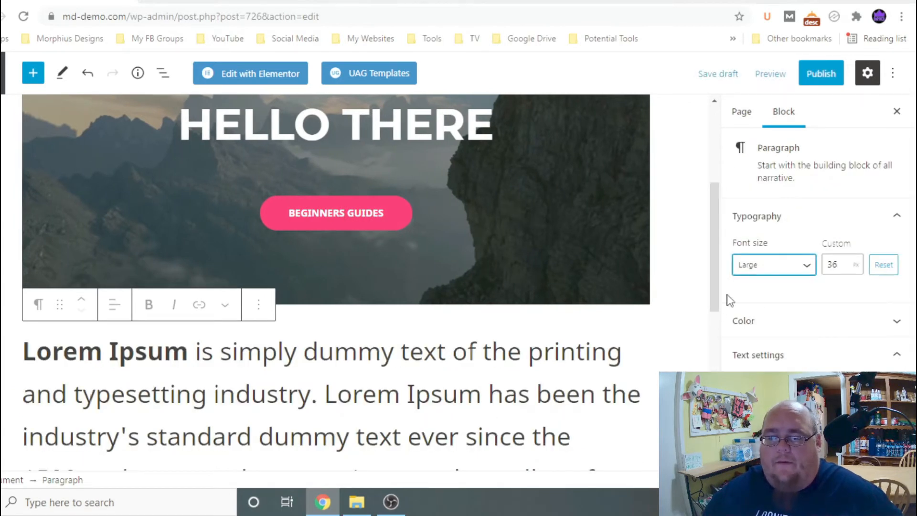
{"action": "left_click", "coordinate": [800, 266]}
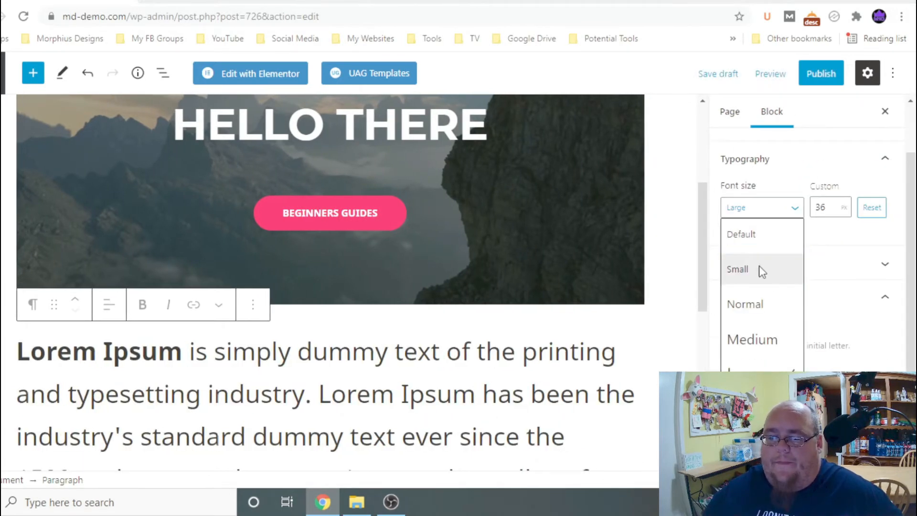
{"action": "left_click", "coordinate": [734, 305]}
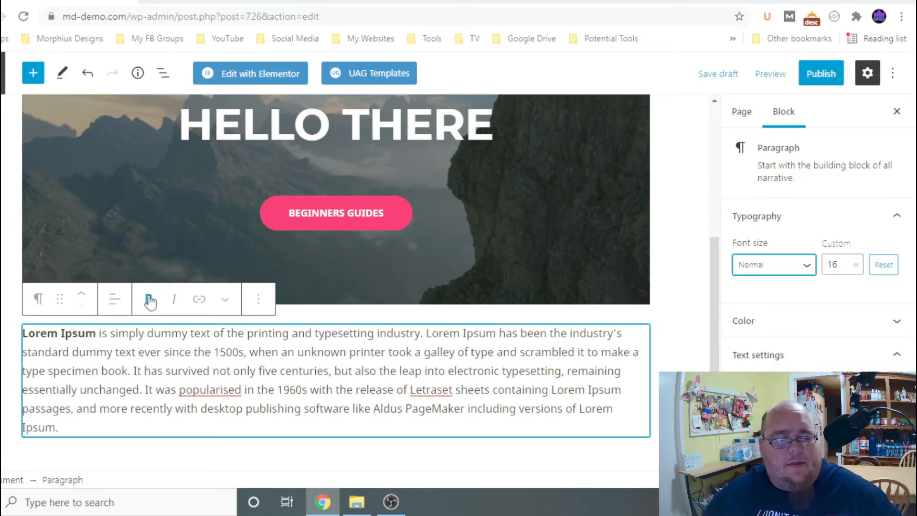
- Center the text of the Lorem Ipsum paragraph
{"action": "left_click", "coordinate": [115, 301]}
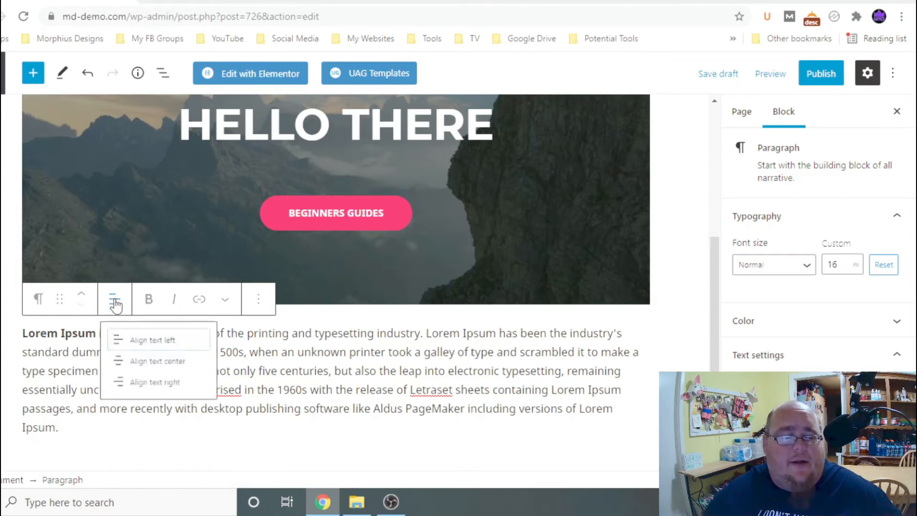
{"action": "left_click", "coordinate": [162, 368]}
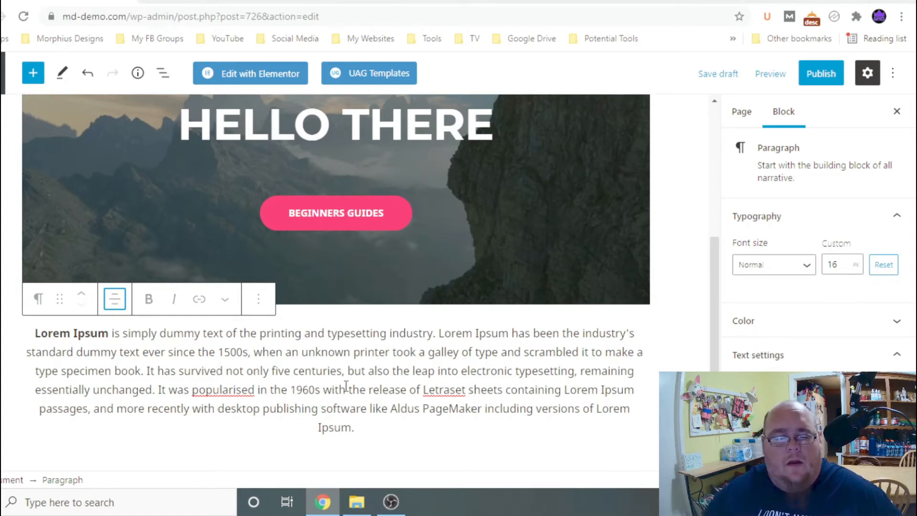
- Try green and blue text colors on the paragraph, and settle on black text with a light green background
{"action": "left_click", "coordinate": [769, 320]}
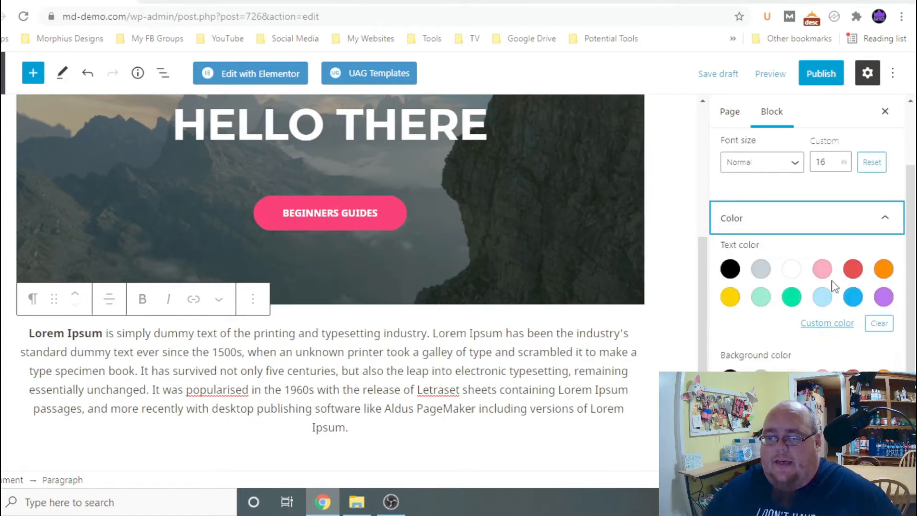
{"action": "left_click", "coordinate": [793, 297]}
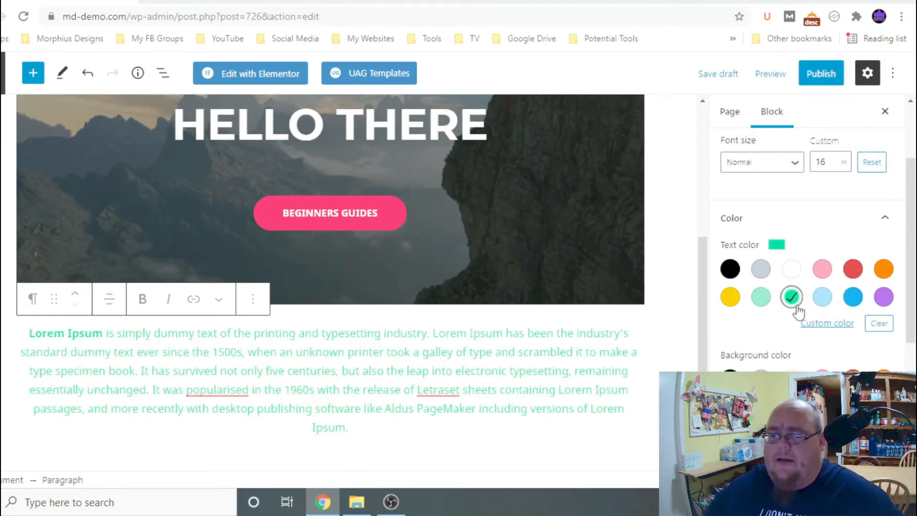
{"action": "left_click", "coordinate": [821, 297]}
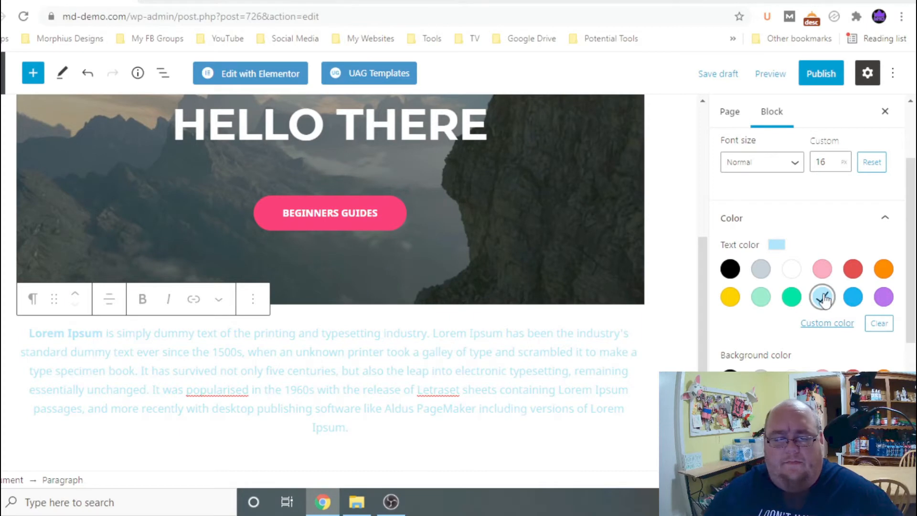
{"action": "left_click", "coordinate": [852, 299]}
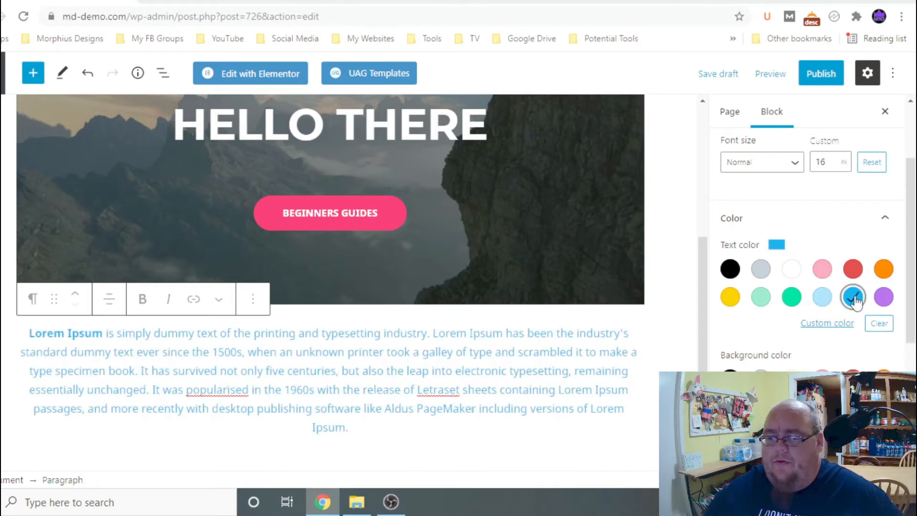
{"action": "left_click", "coordinate": [731, 269]}
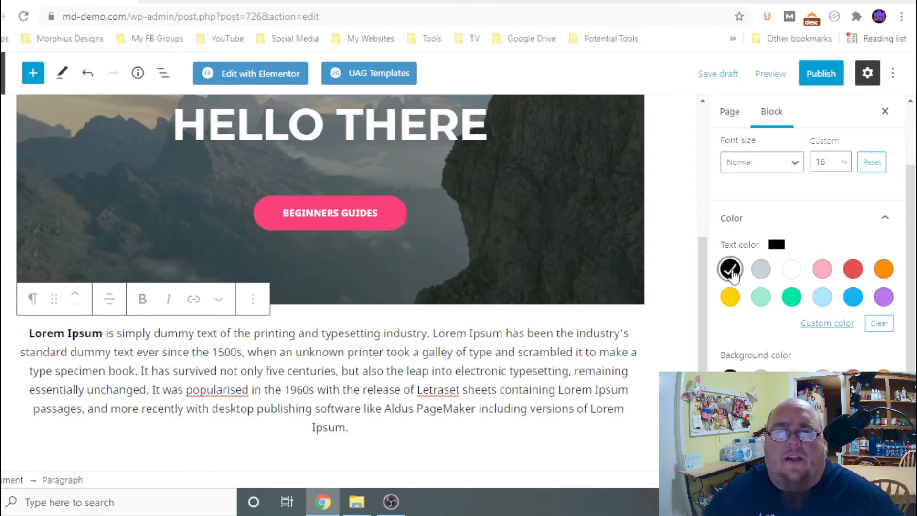
{"action": "scroll", "coordinate": [792, 301], "scroll_direction": "down", "scroll_amount": 3}
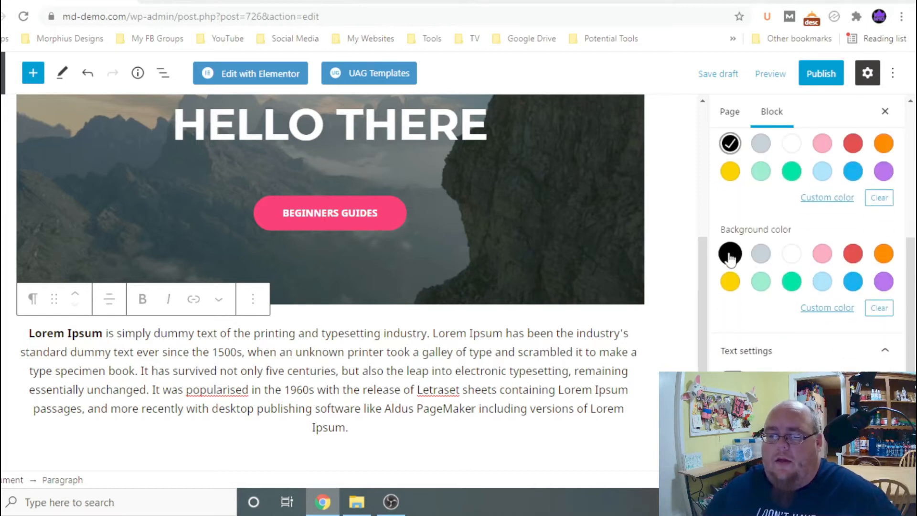
{"action": "left_click", "coordinate": [762, 283]}
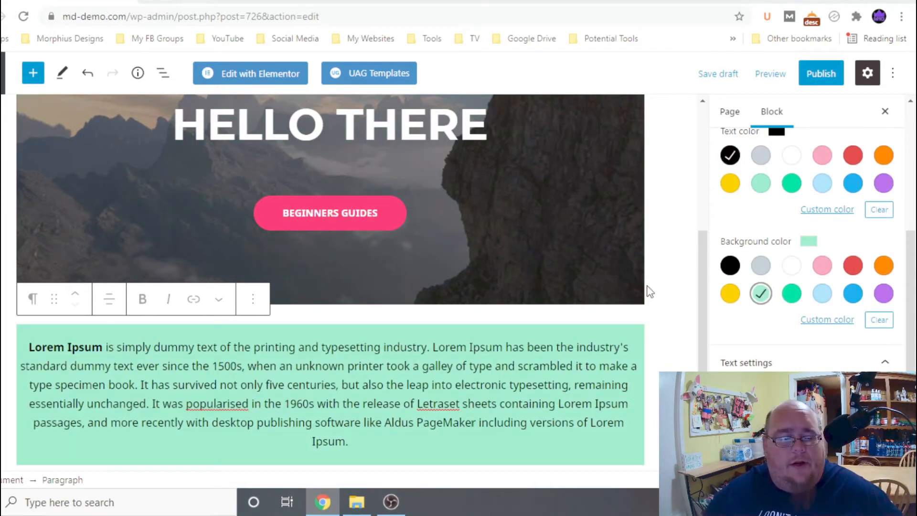
- Look through the block options available for the Lorem Ipsum paragraph, then close them
{"action": "scroll", "coordinate": [454, 300], "scroll_direction": "down", "scroll_amount": 1}
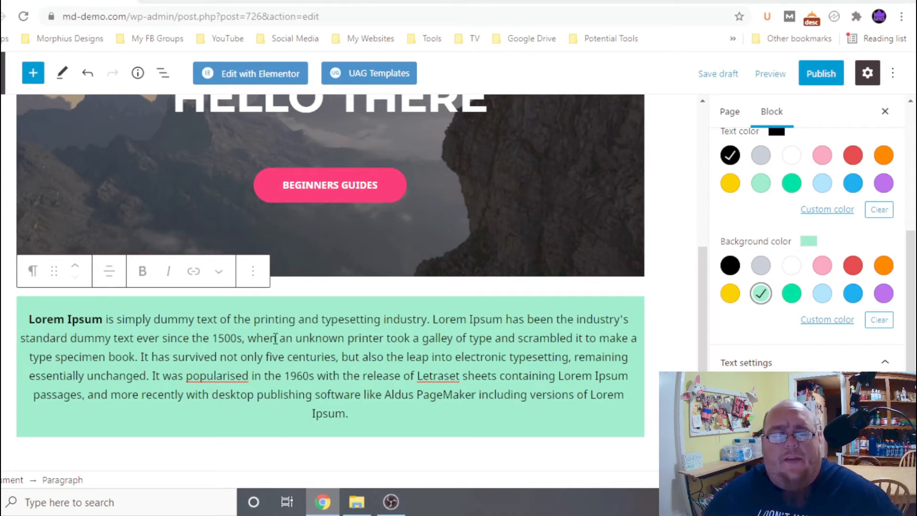
{"action": "left_click", "coordinate": [253, 280]}
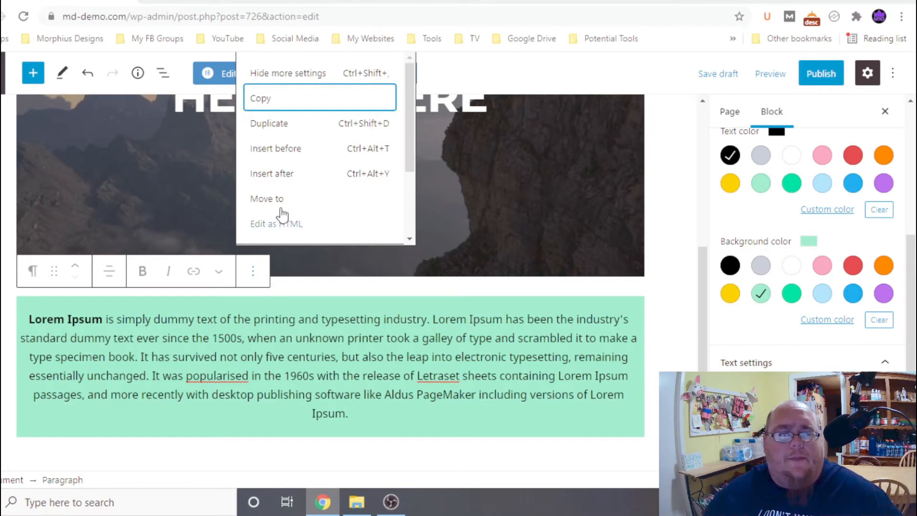
{"action": "scroll", "coordinate": [305, 164], "scroll_direction": "down", "scroll_amount": 2}
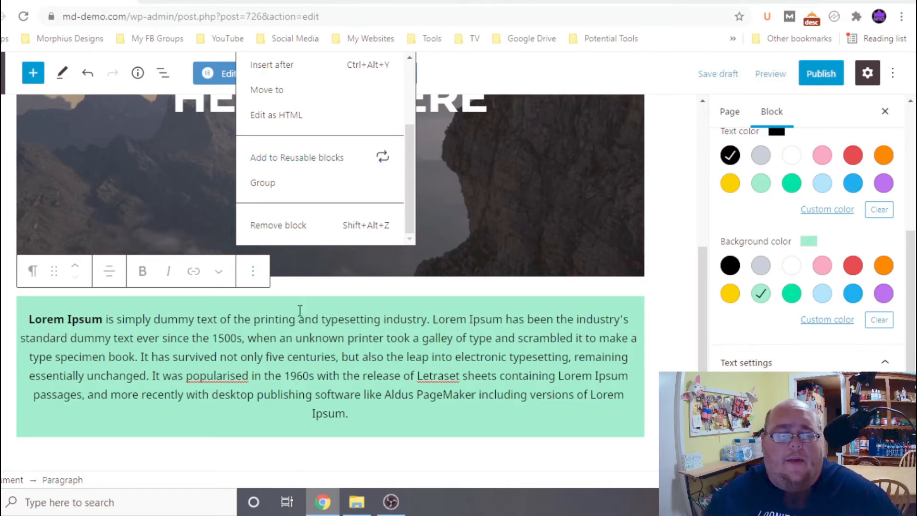
{"action": "scroll", "coordinate": [406, 301], "scroll_direction": "up", "scroll_amount": 3}
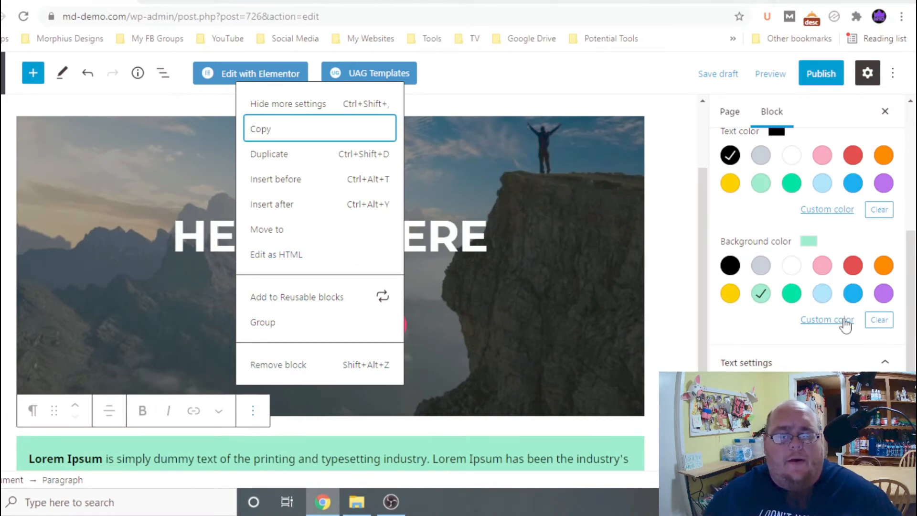
{"action": "left_click", "coordinate": [679, 326]}
{"action": "scroll", "coordinate": [678, 326], "scroll_direction": "down", "scroll_amount": 2}
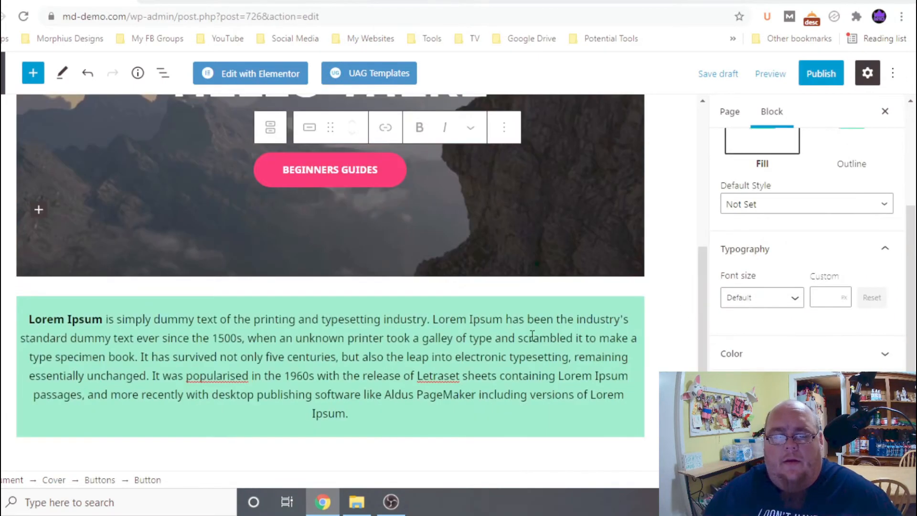
- Clear the light green background color from the Lorem Ipsum paragraph
{"action": "left_click", "coordinate": [531, 336]}
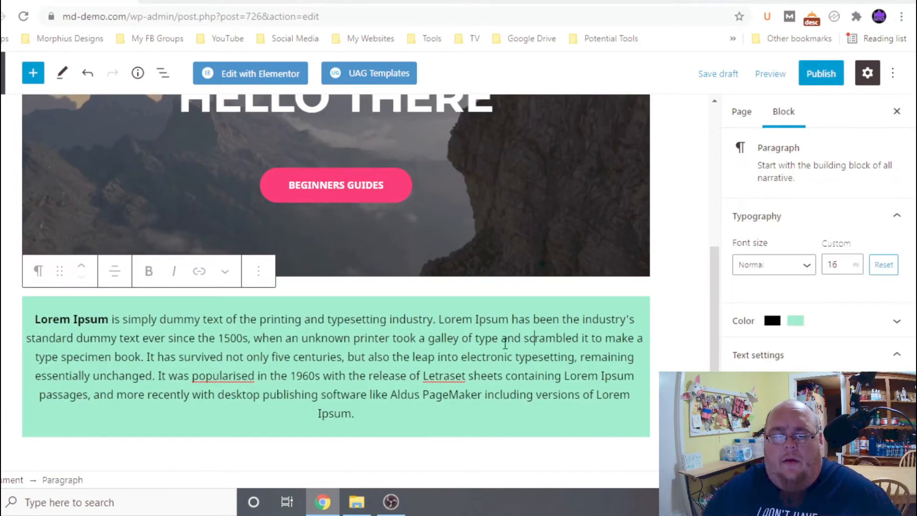
{"action": "left_click", "coordinate": [795, 321]}
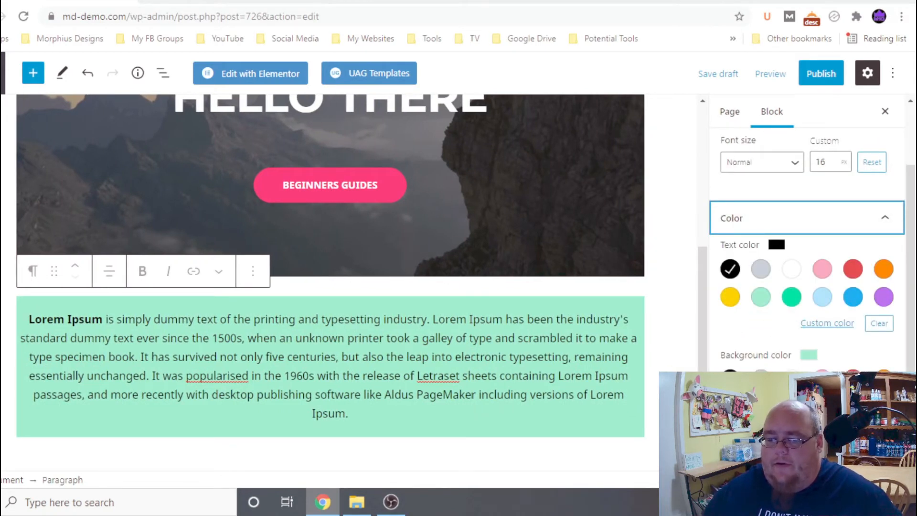
{"action": "left_click", "coordinate": [879, 433]}
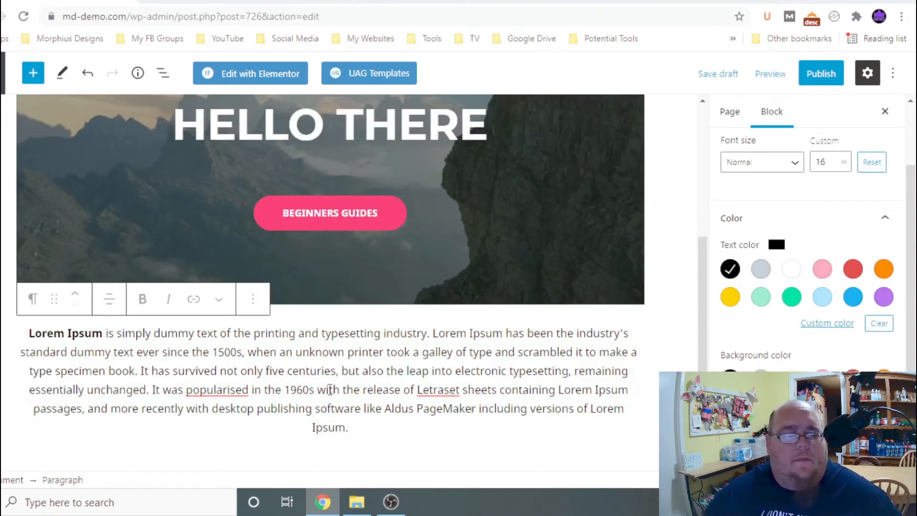
{"action": "scroll", "coordinate": [369, 353], "scroll_direction": "up", "scroll_amount": 4}
{"action": "scroll", "coordinate": [291, 242], "scroll_direction": "down", "scroll_amount": 3}
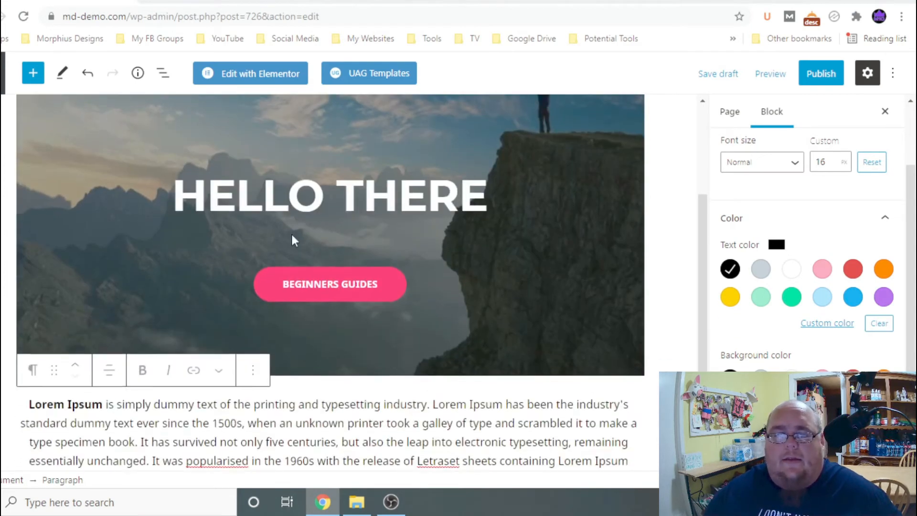
- Save the page draft and preview it in a new tab
{"action": "left_click", "coordinate": [716, 74]}
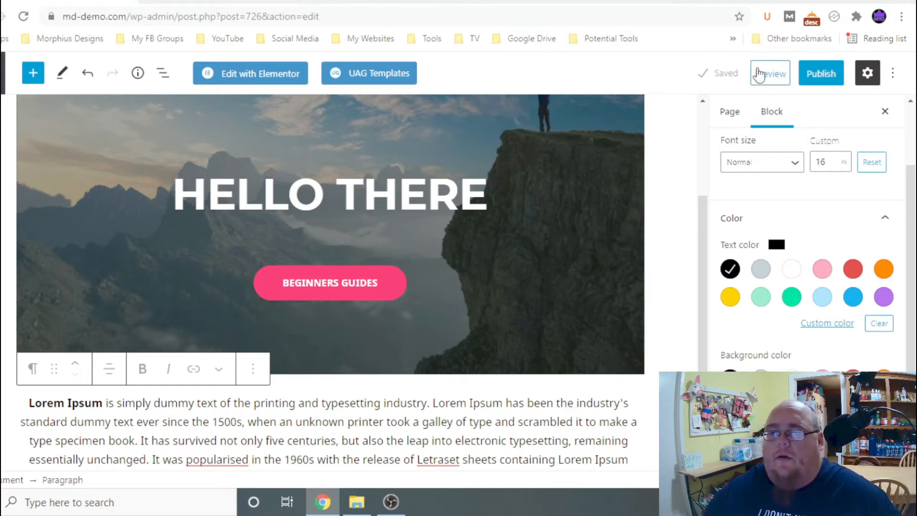
{"action": "left_click", "coordinate": [769, 76]}
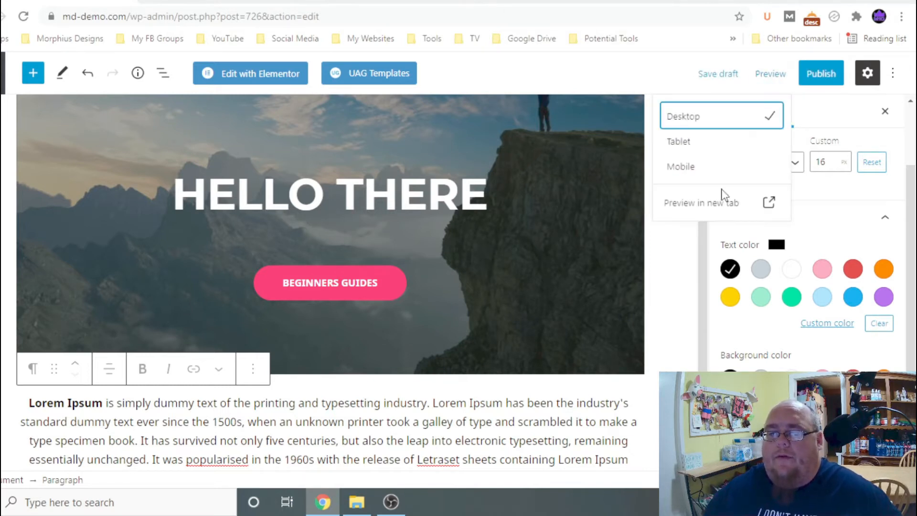
{"action": "left_click", "coordinate": [710, 210]}
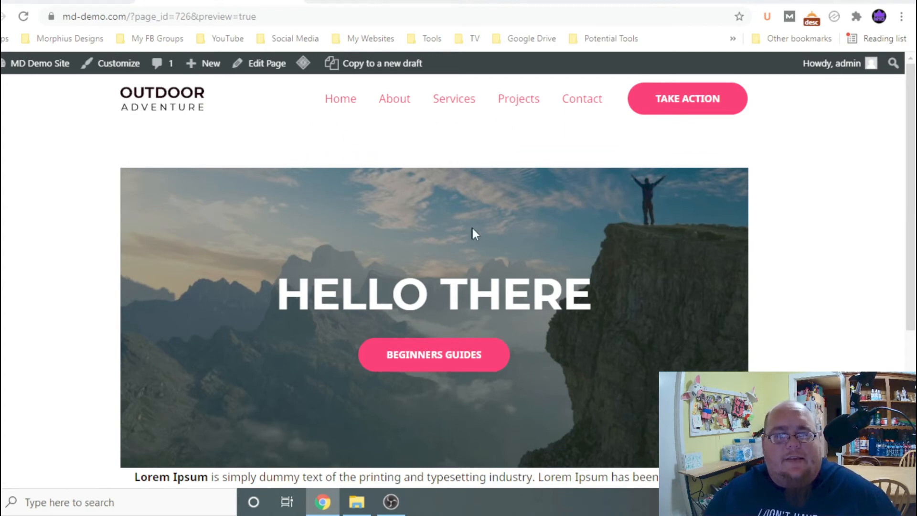
- Examine the hero heading and the gap between the cover and the paragraph in the preview, then return to the editor
{"action": "left_click_drag", "start_coordinate": [280, 281], "coordinate": [686, 313]}
{"action": "left_click", "coordinate": [615, 340]}
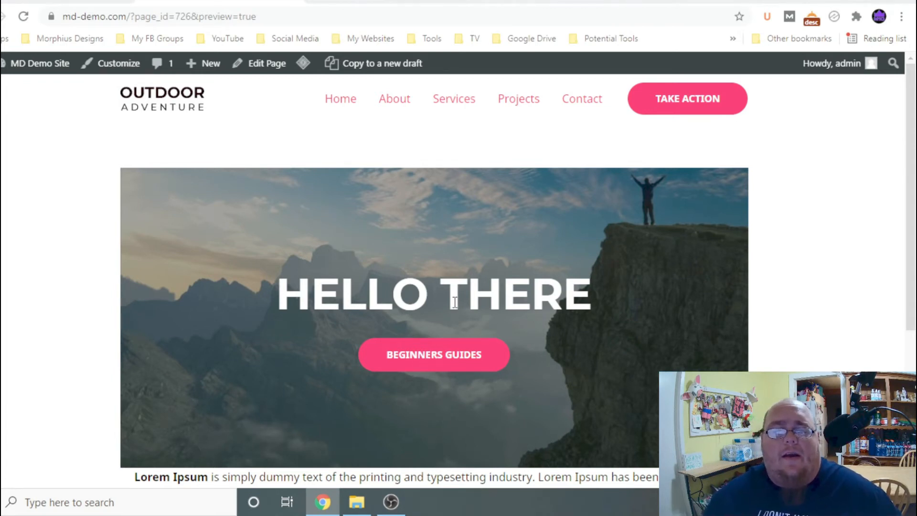
{"action": "scroll", "coordinate": [400, 317], "scroll_direction": "down", "scroll_amount": 4}
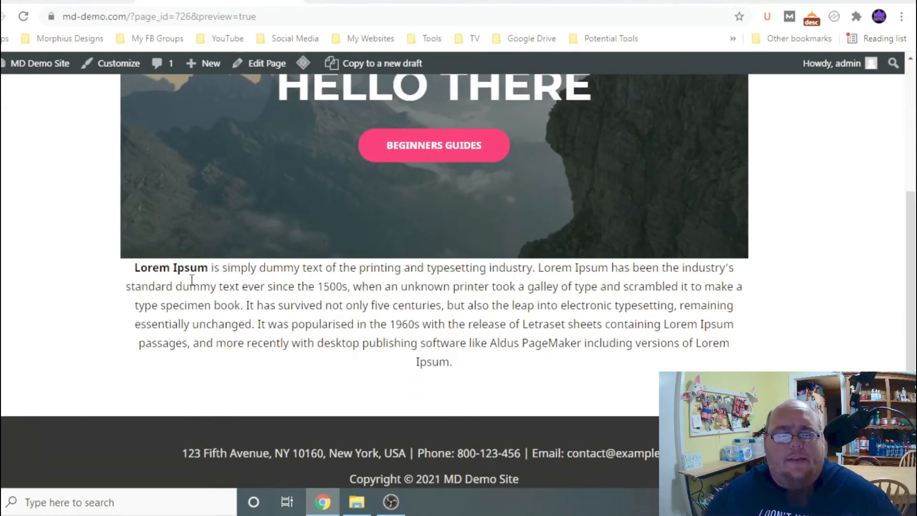
{"action": "left_click_drag", "start_coordinate": [131, 268], "coordinate": [643, 386]}
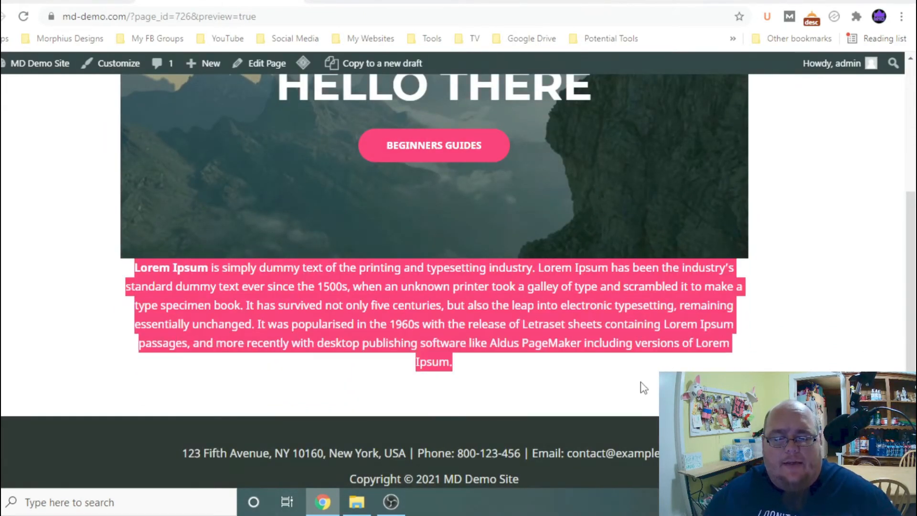
{"action": "left_click", "coordinate": [516, 345]}
{"action": "left_click_drag", "start_coordinate": [133, 267], "coordinate": [784, 330]}
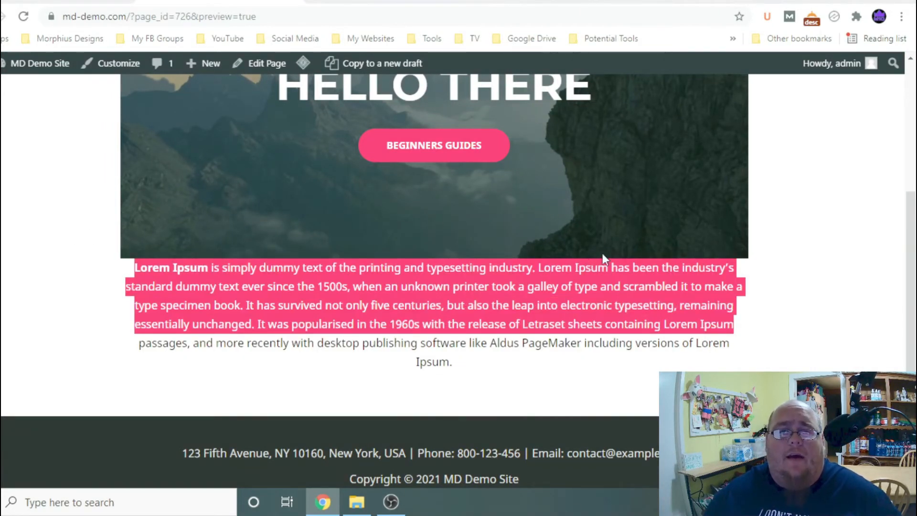
{"action": "left_click", "coordinate": [477, 369]}
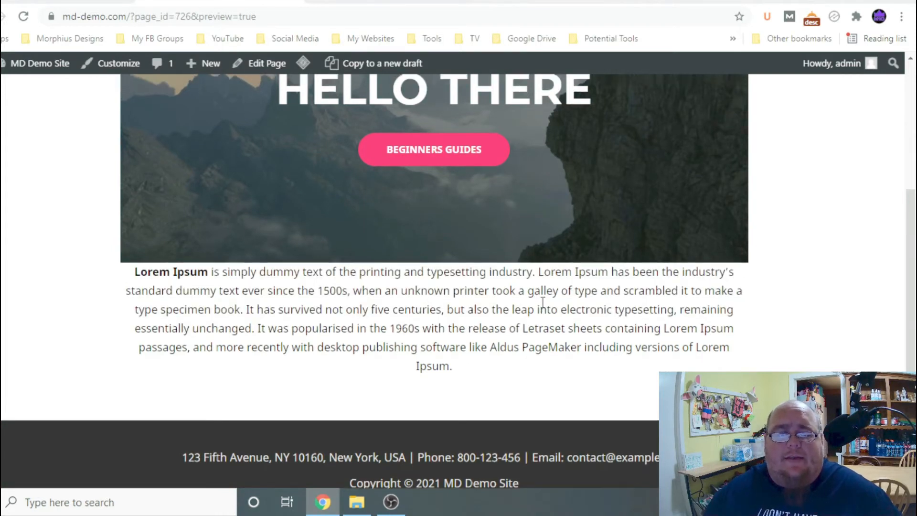
{"action": "scroll", "coordinate": [451, 265], "scroll_direction": "up", "scroll_amount": 5}
{"action": "left_click", "coordinate": [98, 1]}
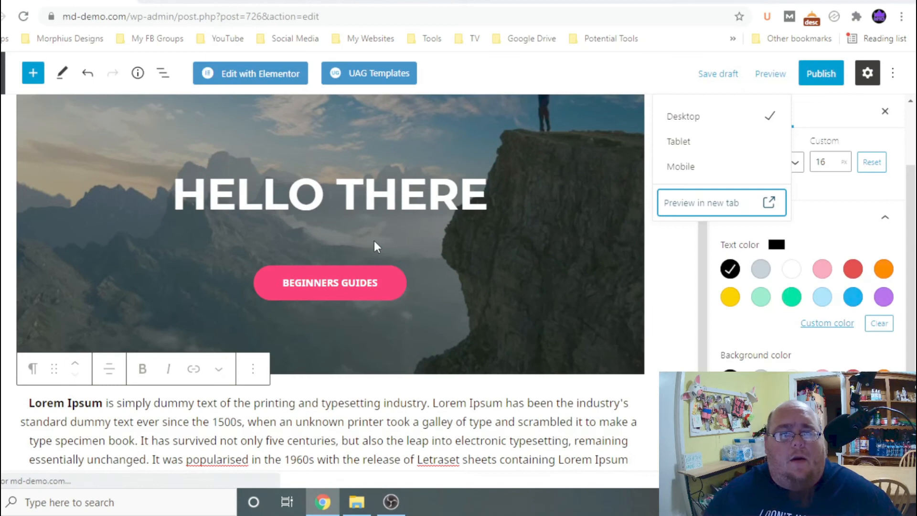
- Insert a Spacer block before the Lorem Ipsum paragraph, directly below the cover
{"action": "scroll", "coordinate": [266, 396], "scroll_direction": "down", "scroll_amount": 1}
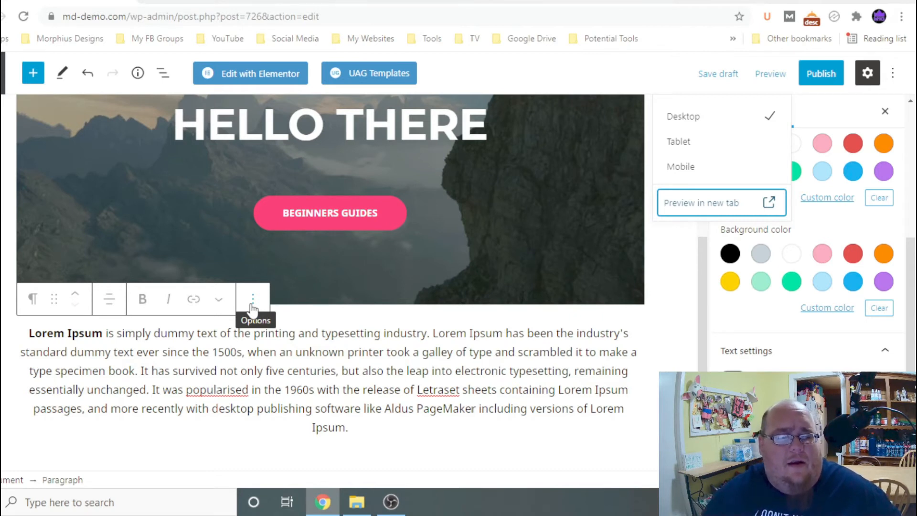
{"action": "left_click", "coordinate": [252, 306]}
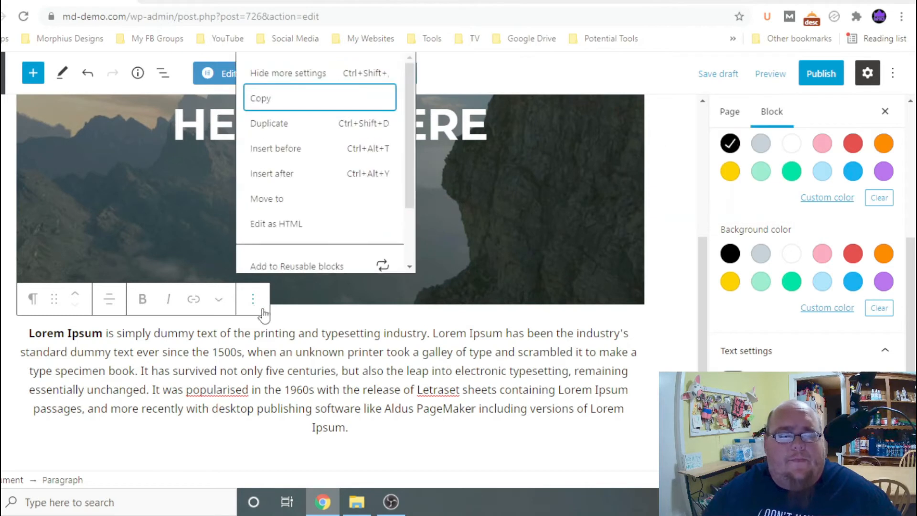
{"action": "left_click", "coordinate": [275, 150]}
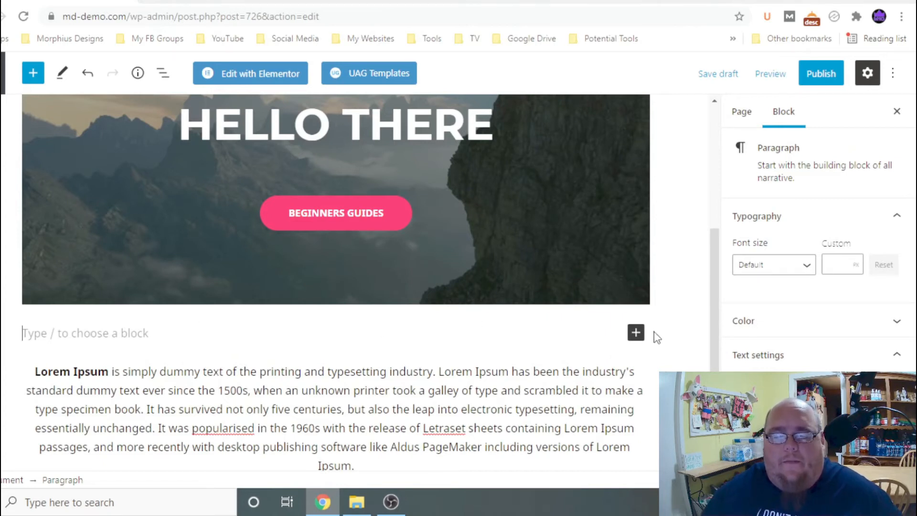
{"action": "left_click", "coordinate": [637, 334]}
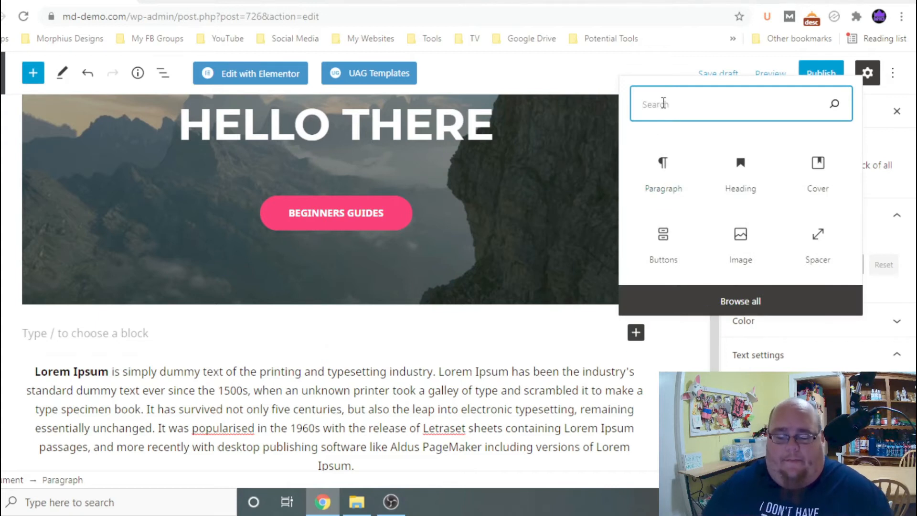
{"action": "type", "text": "spacer"}
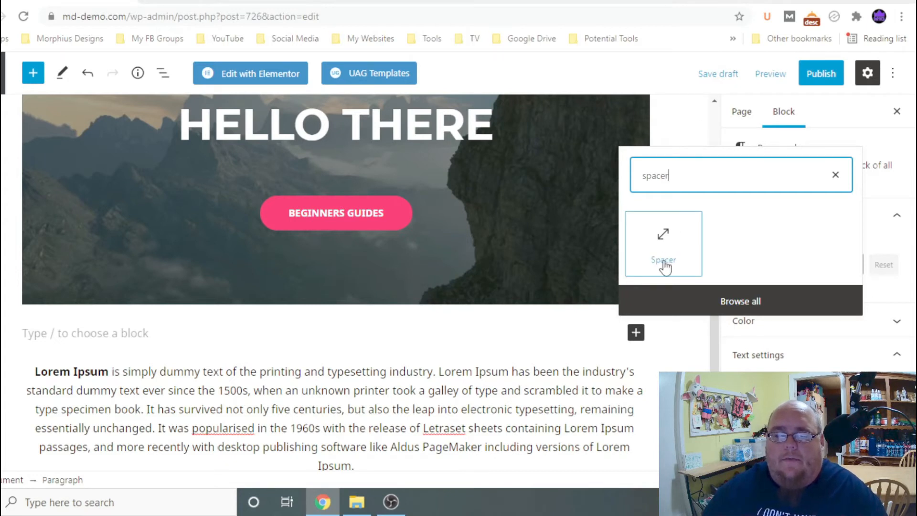
{"action": "left_click", "coordinate": [664, 243]}
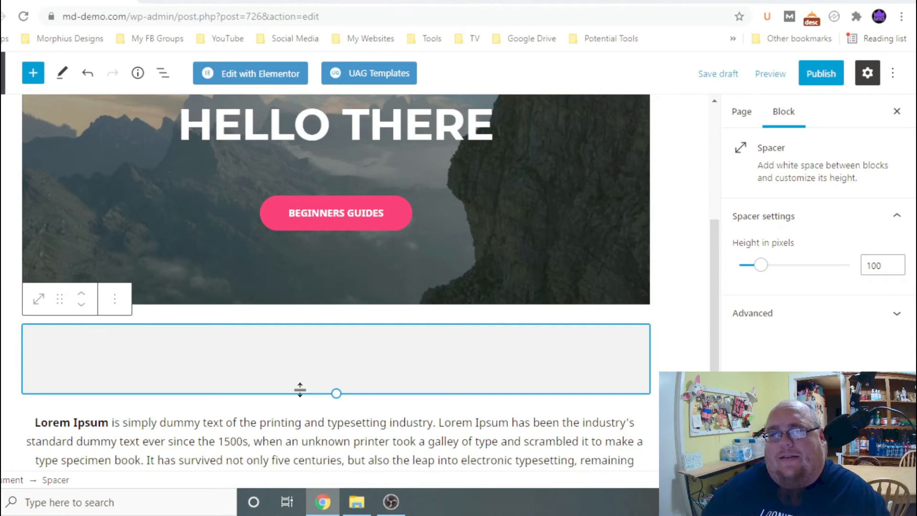
- Save the draft, reload the page preview to check the spacing above the paragraph, and return to the editor
{"action": "left_click", "coordinate": [738, 74]}
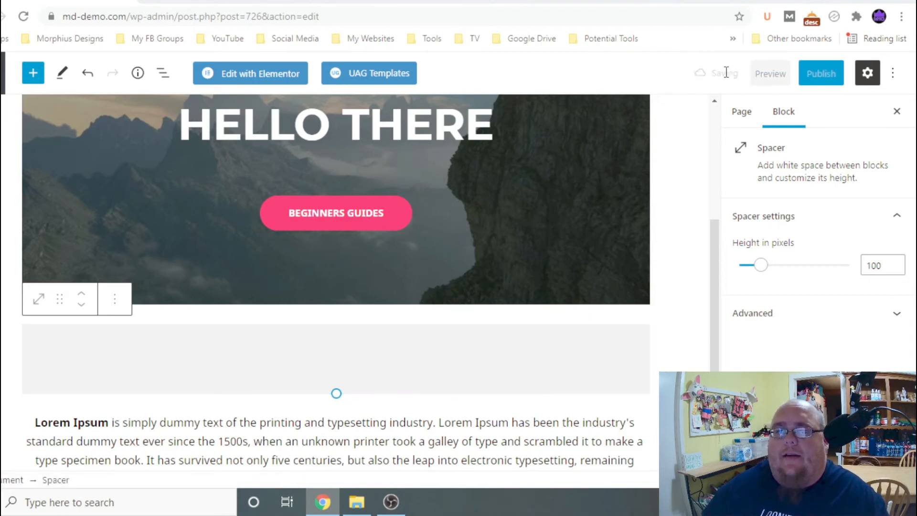
{"action": "left_click", "coordinate": [249, 1]}
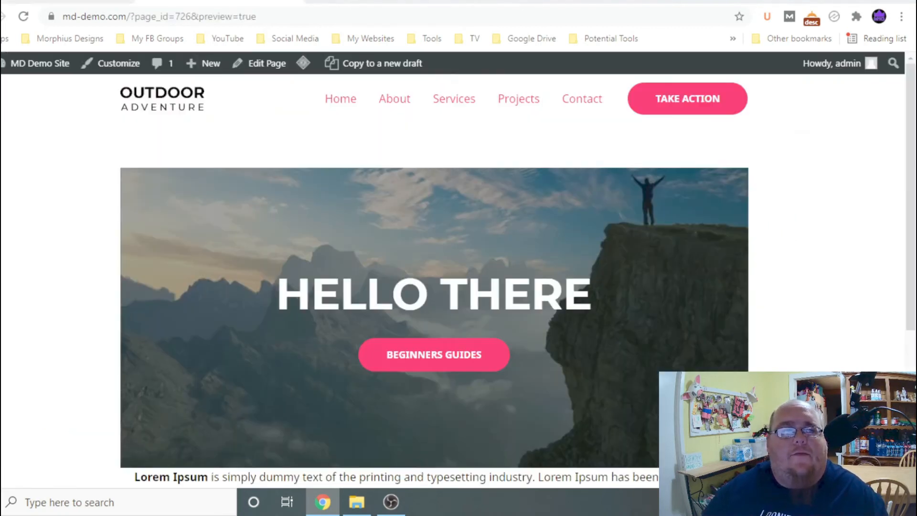
{"action": "left_click", "coordinate": [23, 18]}
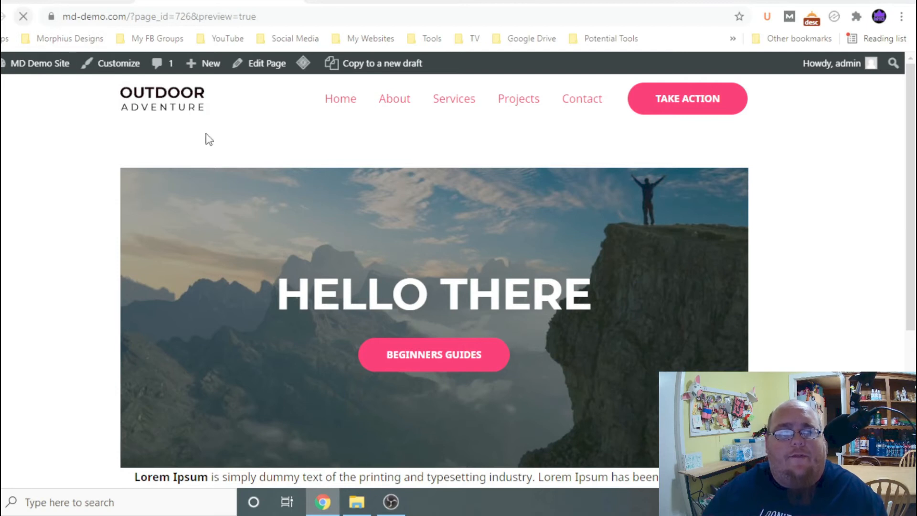
{"action": "scroll", "coordinate": [271, 190], "scroll_direction": "down", "scroll_amount": 2}
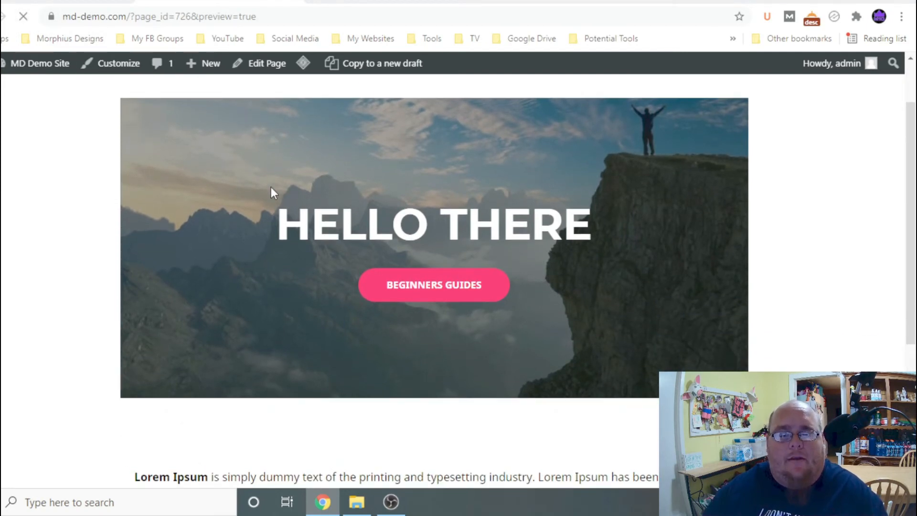
{"action": "scroll", "coordinate": [408, 227], "scroll_direction": "down", "scroll_amount": 3}
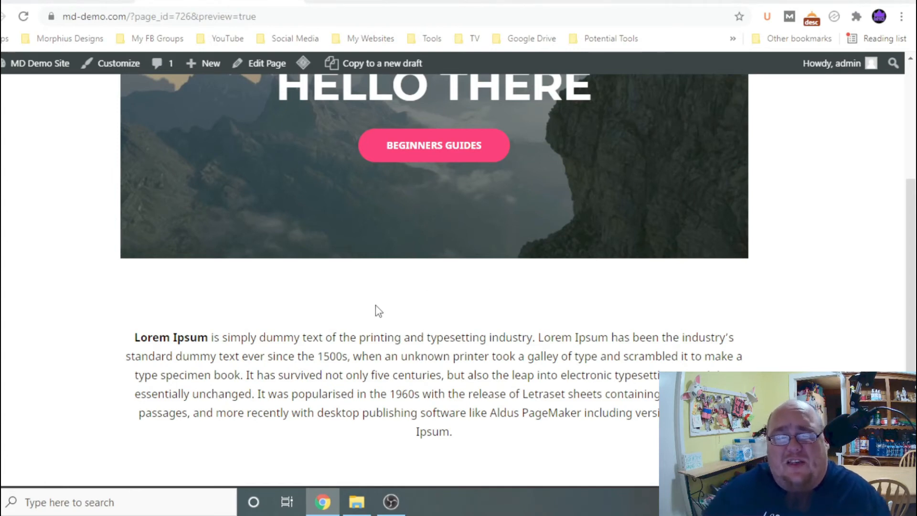
{"action": "scroll", "coordinate": [375, 305], "scroll_direction": "up", "scroll_amount": 4}
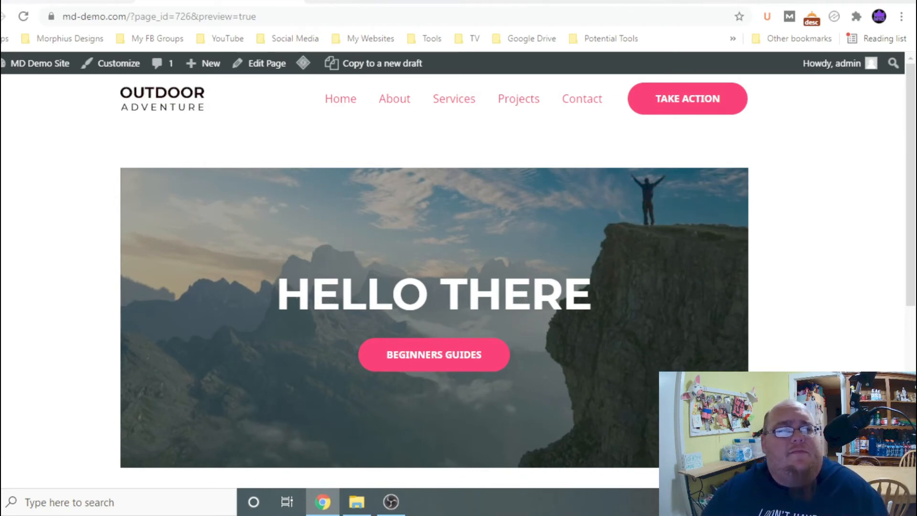
{"action": "left_click", "coordinate": [297, 1]}
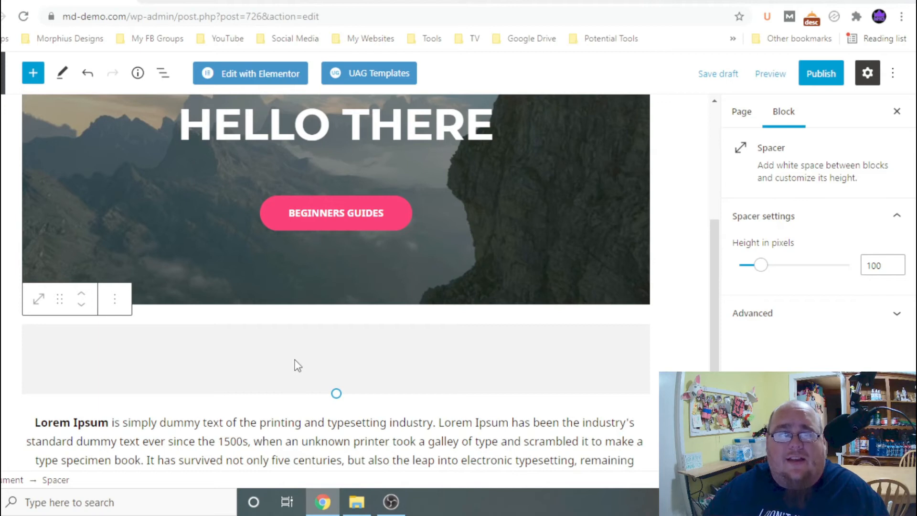
- Try a height of 75 pixels for the spacer and settle on 50 pixels
{"action": "left_click_drag", "start_coordinate": [337, 394], "coordinate": [335, 358]}
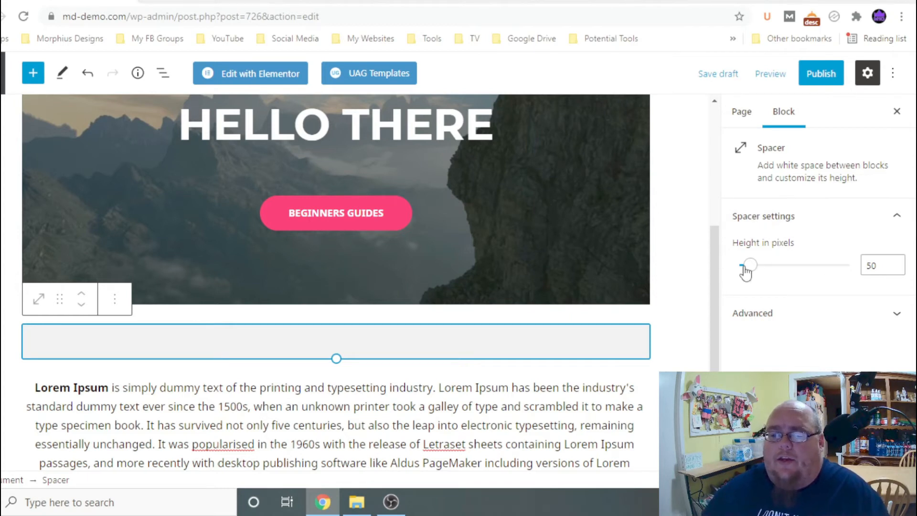
{"action": "mouse_move", "coordinate": [747, 272]}
{"action": "left_mouse_down"}
{"action": "mouse_move", "coordinate": [785, 277]}
{"action": "mouse_move", "coordinate": [755, 276]}
{"action": "left_mouse_up"}
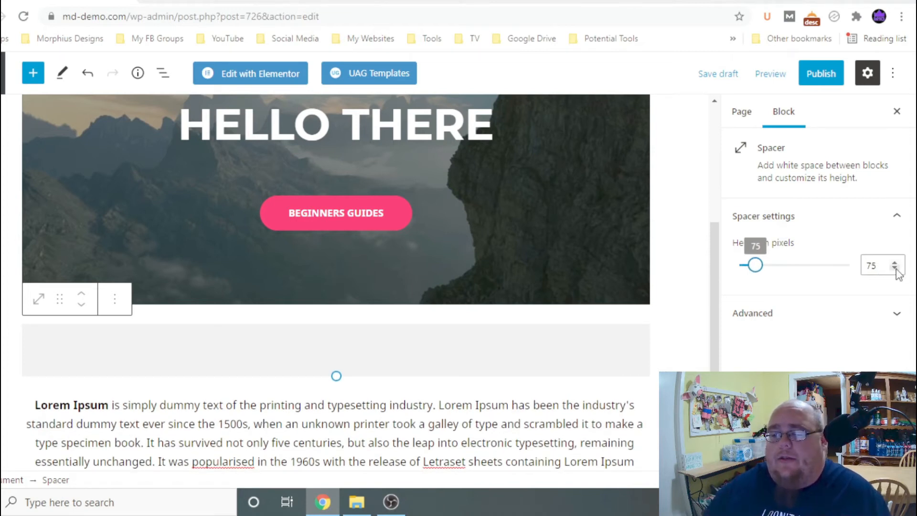
{"action": "left_click", "coordinate": [896, 269]}
{"action": "left_click", "coordinate": [896, 269]}
{"action": "left_click", "coordinate": [896, 270]}
{"action": "left_click", "coordinate": [896, 269]}
{"action": "left_click", "coordinate": [896, 269]}
{"action": "left_click", "coordinate": [896, 269]}
{"action": "left_click", "coordinate": [896, 269]}
{"action": "left_click", "coordinate": [897, 269]}
{"action": "left_click", "coordinate": [896, 269]}
{"action": "left_click", "coordinate": [896, 269]}
{"action": "left_click", "coordinate": [896, 269]}
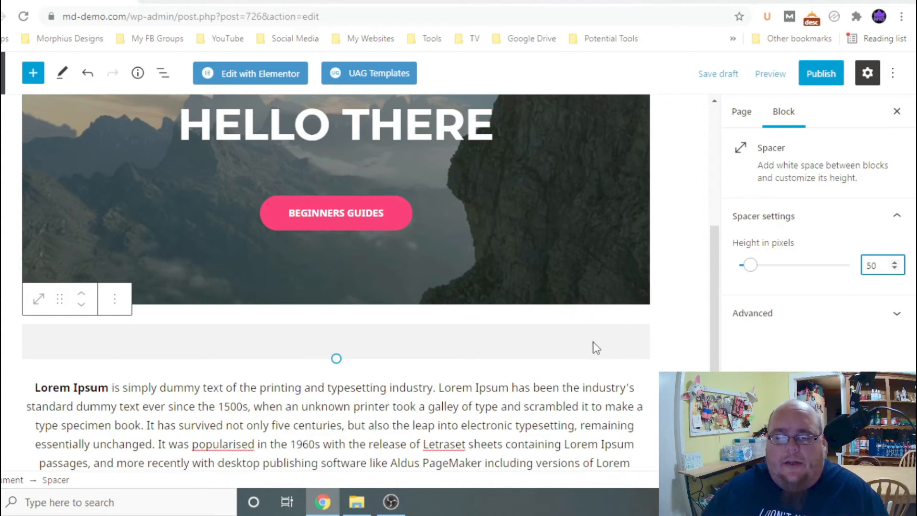
- Save the draft with the resized spacer and reload the preview to check the gap between cover and paragraph
{"action": "left_click", "coordinate": [709, 75]}
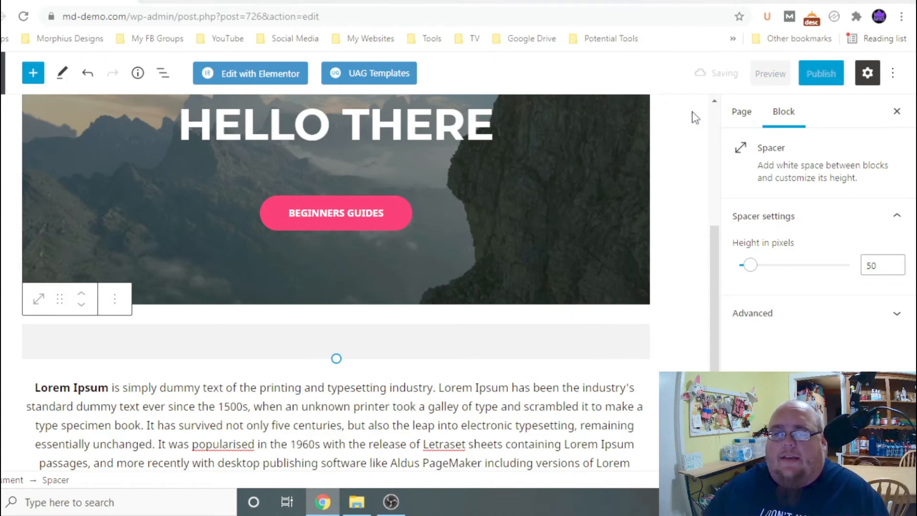
{"action": "left_click", "coordinate": [187, 1]}
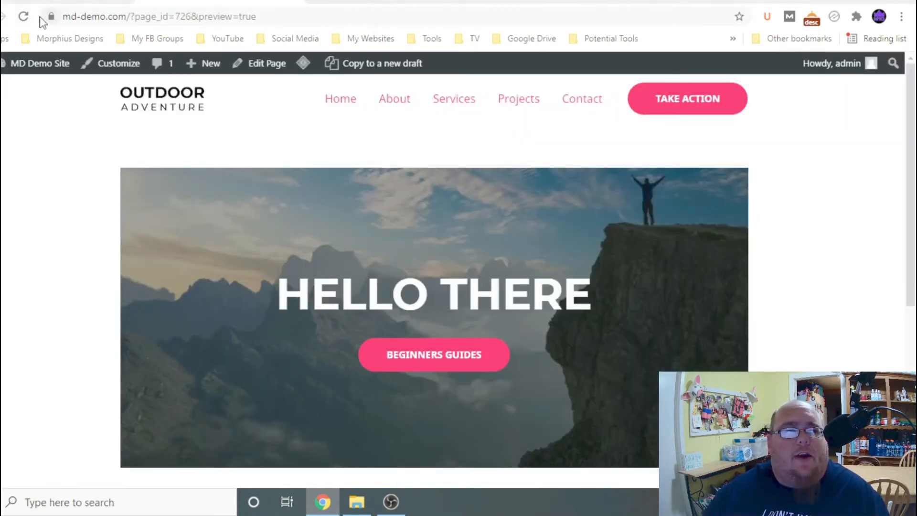
{"action": "left_click", "coordinate": [24, 18]}
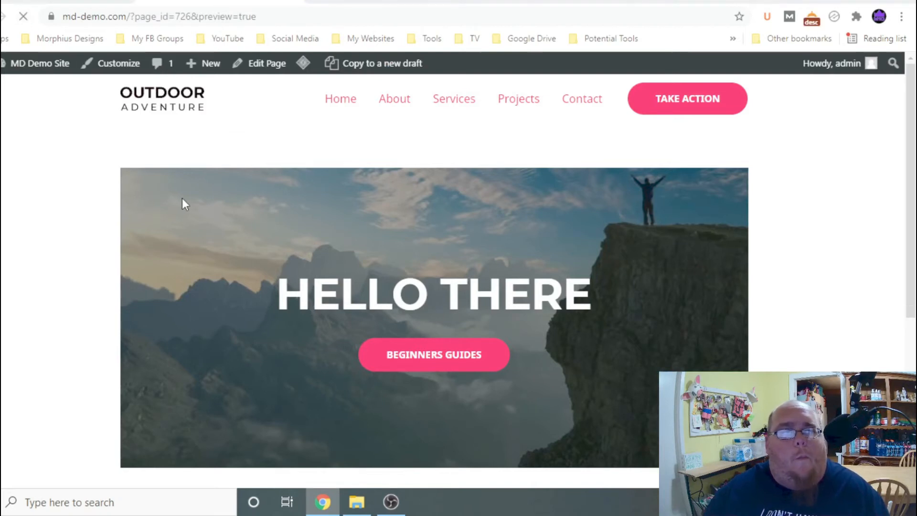
{"action": "scroll", "coordinate": [205, 186], "scroll_direction": "down", "scroll_amount": 5}
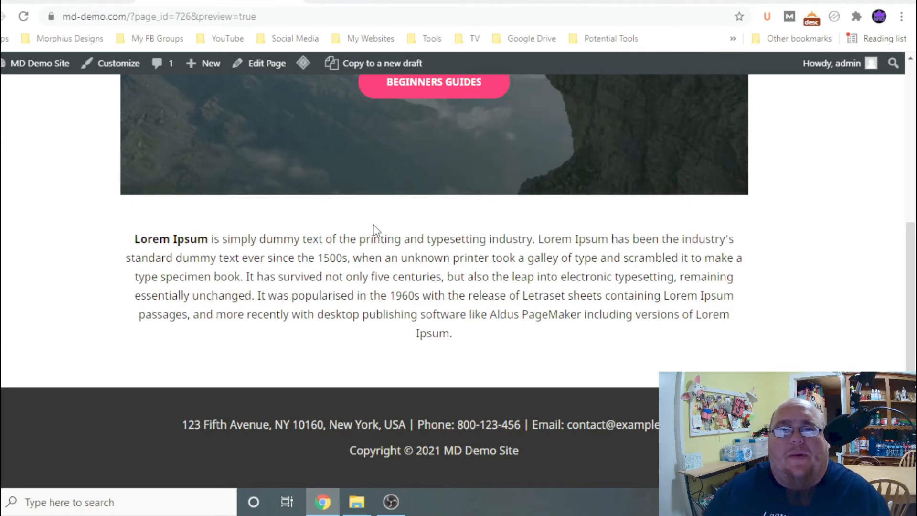
{"action": "scroll", "coordinate": [371, 226], "scroll_direction": "up", "scroll_amount": 5}
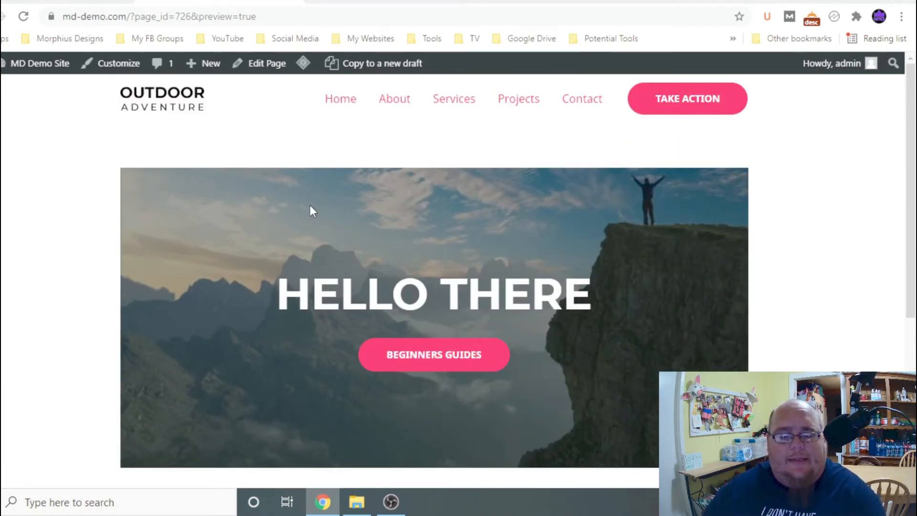
{"action": "scroll", "coordinate": [175, 201], "scroll_direction": "down", "scroll_amount": 1}
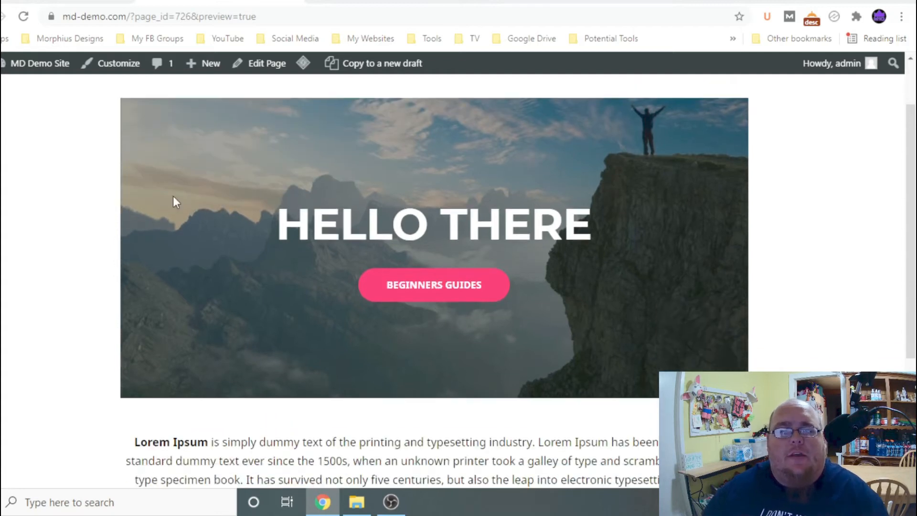
- Return to the page editor and duplicate the spacer between the cover and the Lorem Ipsum paragraph
{"action": "scroll", "coordinate": [420, 220], "scroll_direction": "up", "scroll_amount": 1}
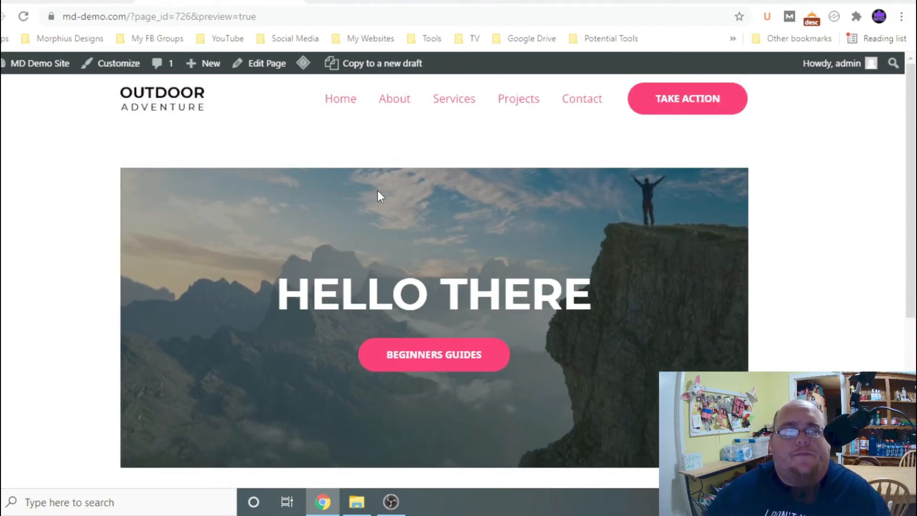
{"action": "left_click", "coordinate": [46, 1]}
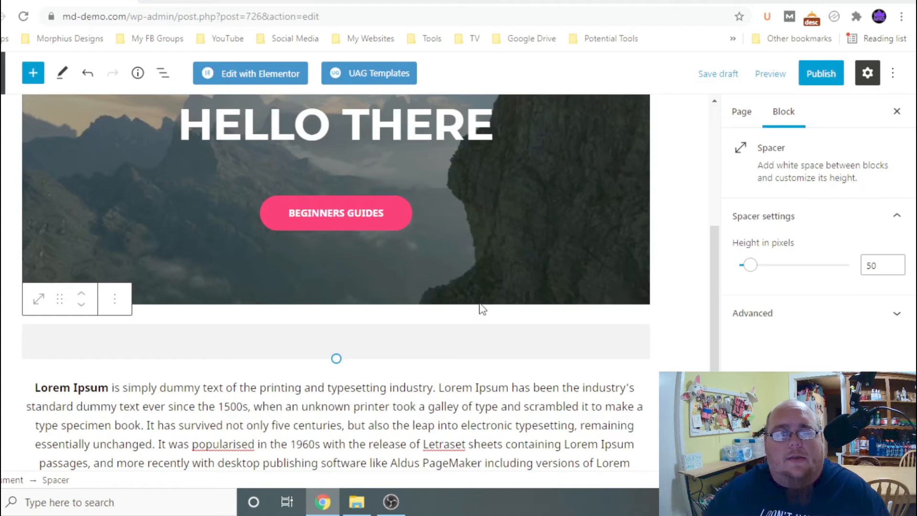
{"action": "scroll", "coordinate": [389, 348], "scroll_direction": "down", "scroll_amount": 1}
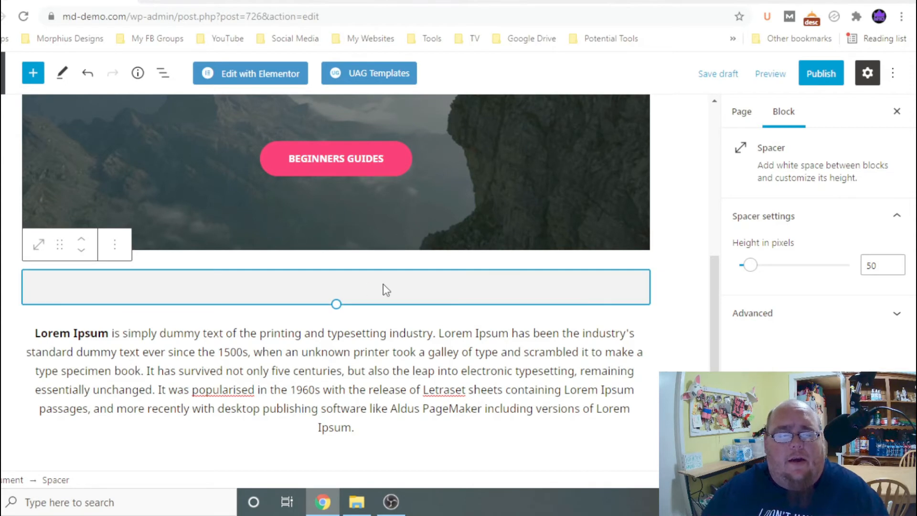
{"action": "left_click", "coordinate": [114, 245]}
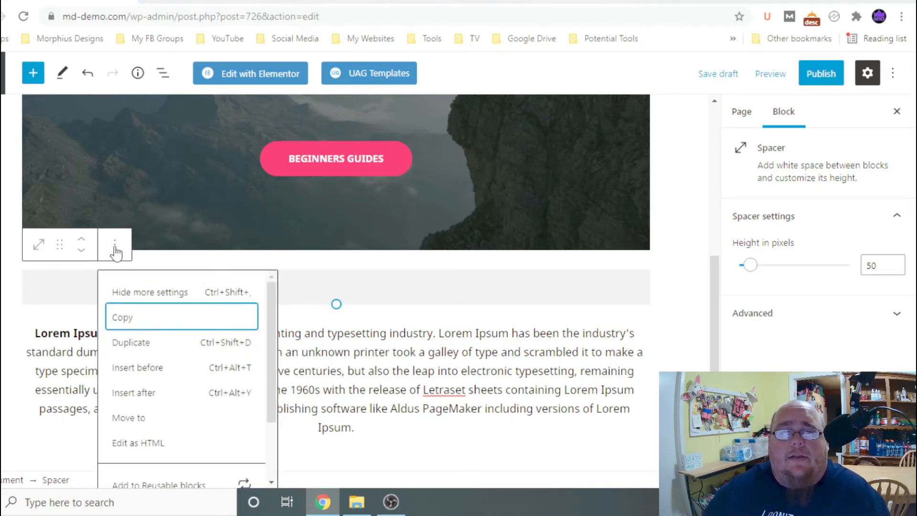
{"action": "left_click", "coordinate": [145, 352]}
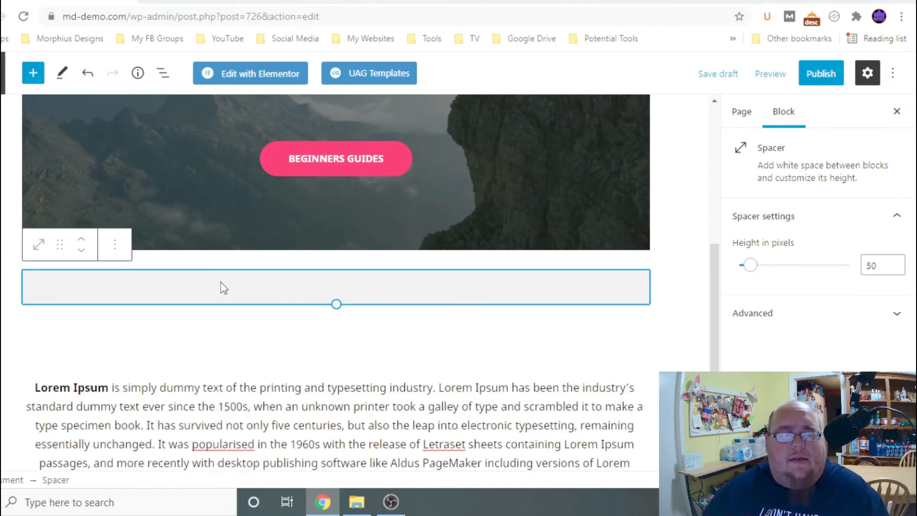
- Move the second of the two spacers down so it sits below the Lorem Ipsum paragraph
{"action": "left_click", "coordinate": [248, 342]}
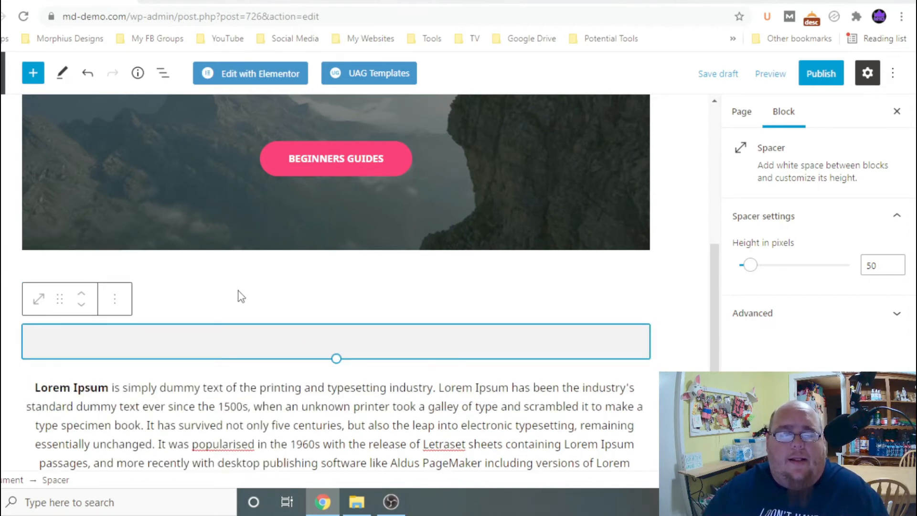
{"action": "left_click", "coordinate": [238, 291]}
{"action": "left_click", "coordinate": [248, 339]}
{"action": "left_click", "coordinate": [249, 297]}
{"action": "left_click", "coordinate": [255, 326]}
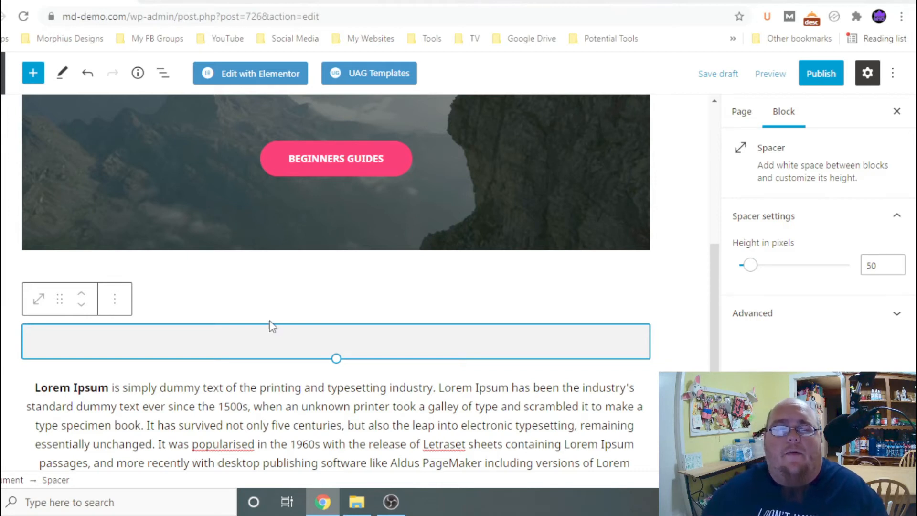
{"action": "left_click", "coordinate": [82, 308]}
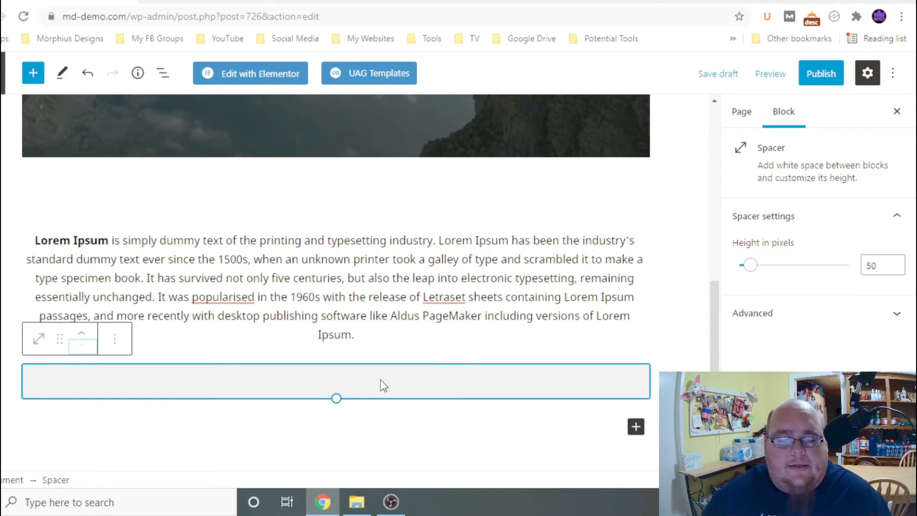
{"action": "scroll", "coordinate": [467, 401], "scroll_direction": "up", "scroll_amount": 3}
{"action": "scroll", "coordinate": [453, 377], "scroll_direction": "down", "scroll_amount": 3}
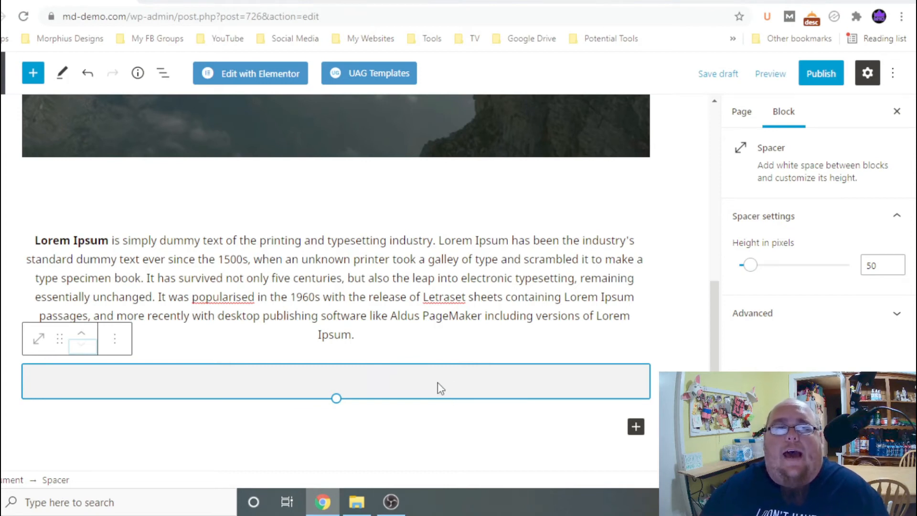
- Examine the Featured Articles heading and post grid in the finished example page's preview, and return to the page editor
{"action": "left_click", "coordinate": [379, 1]}
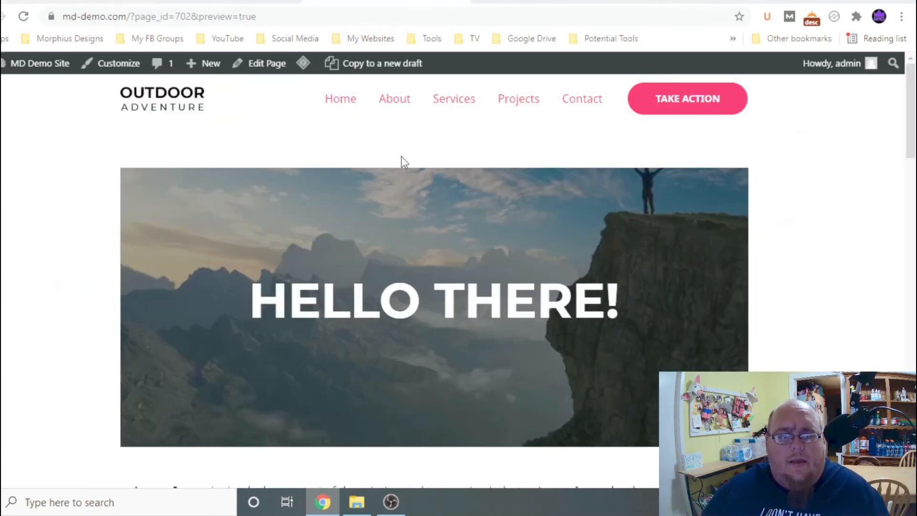
{"action": "scroll", "coordinate": [401, 157], "scroll_direction": "down", "scroll_amount": 7}
{"action": "scroll", "coordinate": [399, 162], "scroll_direction": "up", "scroll_amount": 7}
{"action": "scroll", "coordinate": [399, 162], "scroll_direction": "down", "scroll_amount": 7}
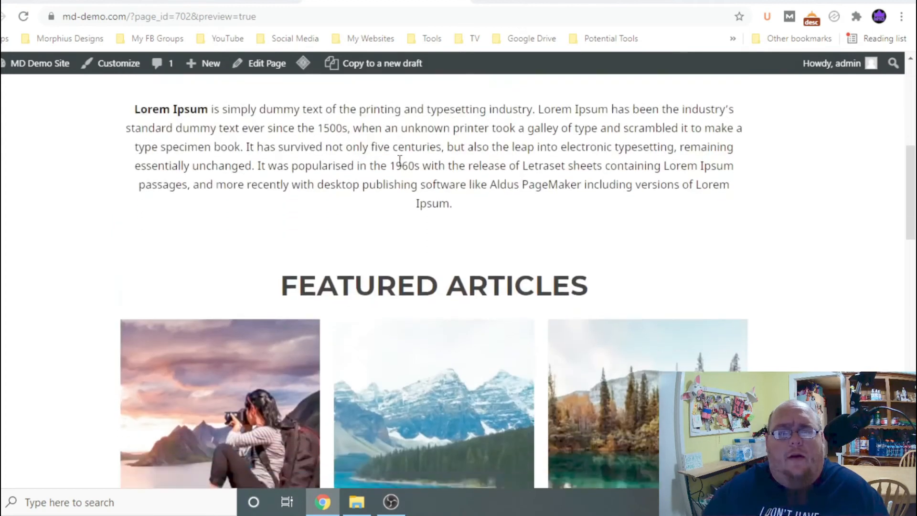
{"action": "scroll", "coordinate": [403, 163], "scroll_direction": "down", "scroll_amount": 4}
{"action": "scroll", "coordinate": [508, 160], "scroll_direction": "up", "scroll_amount": 3}
{"action": "left_click_drag", "start_coordinate": [262, 243], "coordinate": [600, 254]}
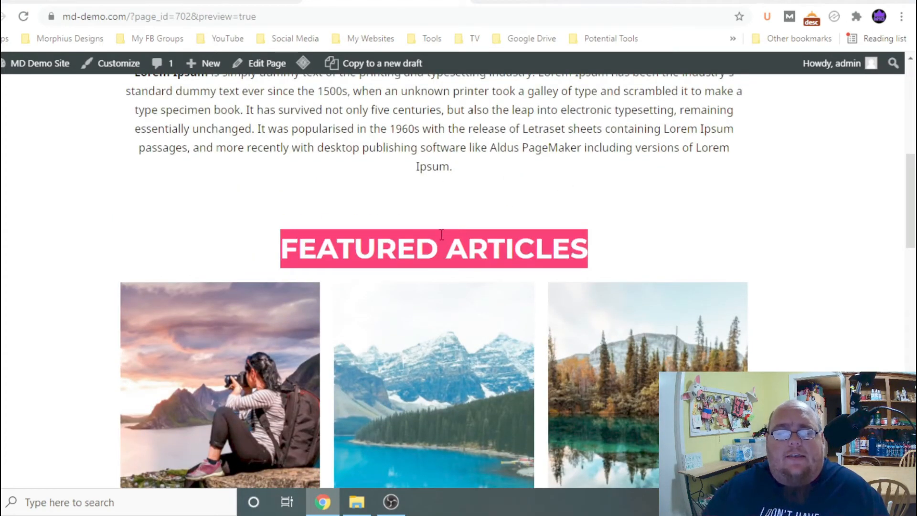
{"action": "scroll", "coordinate": [441, 235], "scroll_direction": "down", "scroll_amount": 3}
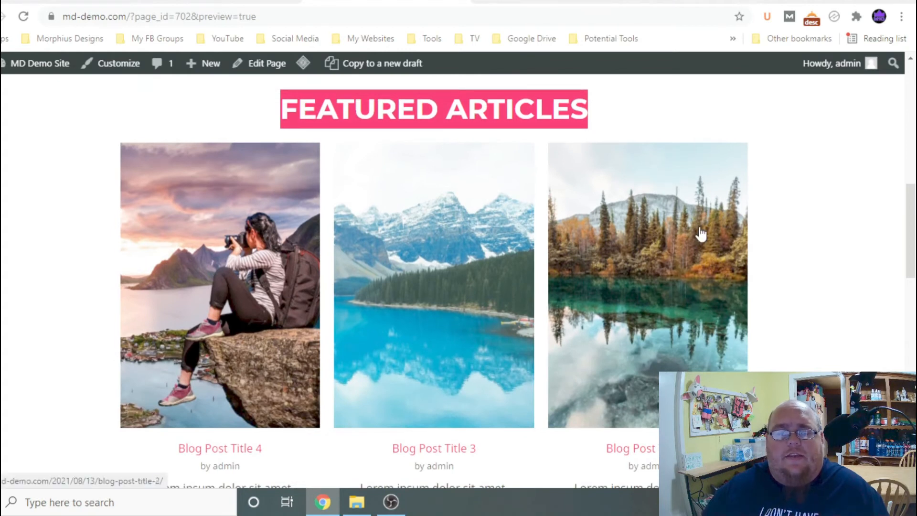
{"action": "scroll", "coordinate": [497, 266], "scroll_direction": "down", "scroll_amount": 4}
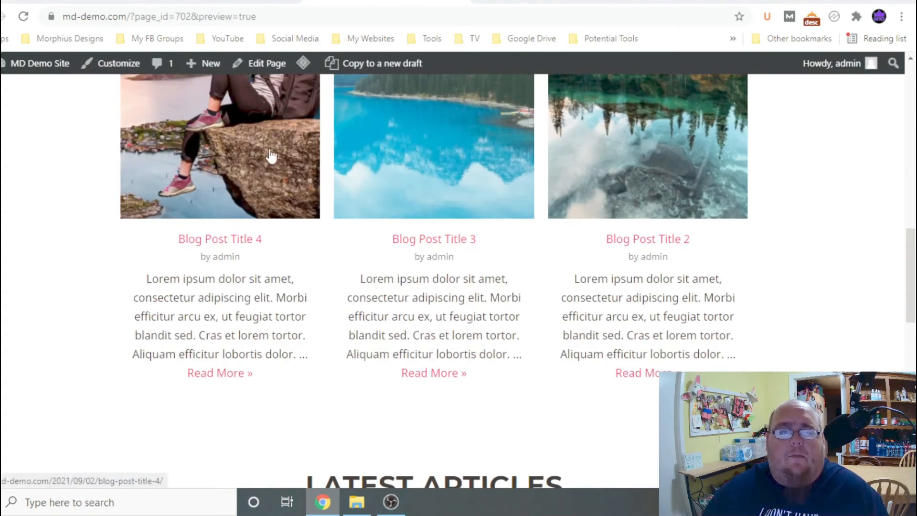
{"action": "scroll", "coordinate": [271, 155], "scroll_direction": "up", "scroll_amount": 5}
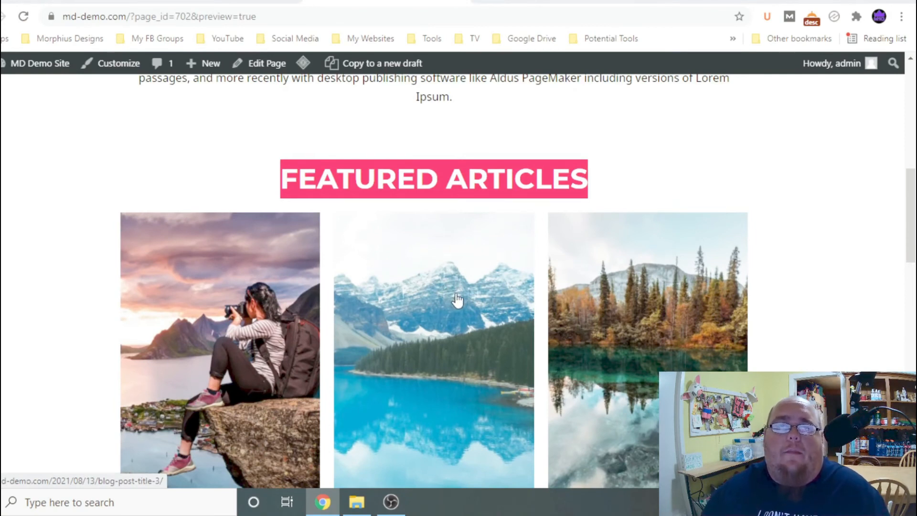
{"action": "scroll", "coordinate": [472, 279], "scroll_direction": "up", "scroll_amount": 7}
{"action": "left_click", "coordinate": [115, 2]}
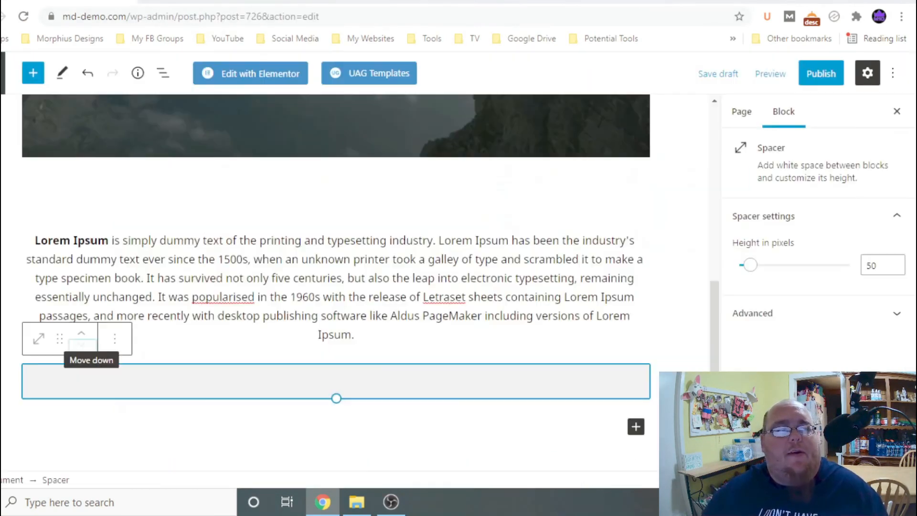
- Add a Heading block below the spacer that follows the Lorem Ipsum paragraph
{"action": "left_click", "coordinate": [636, 427]}
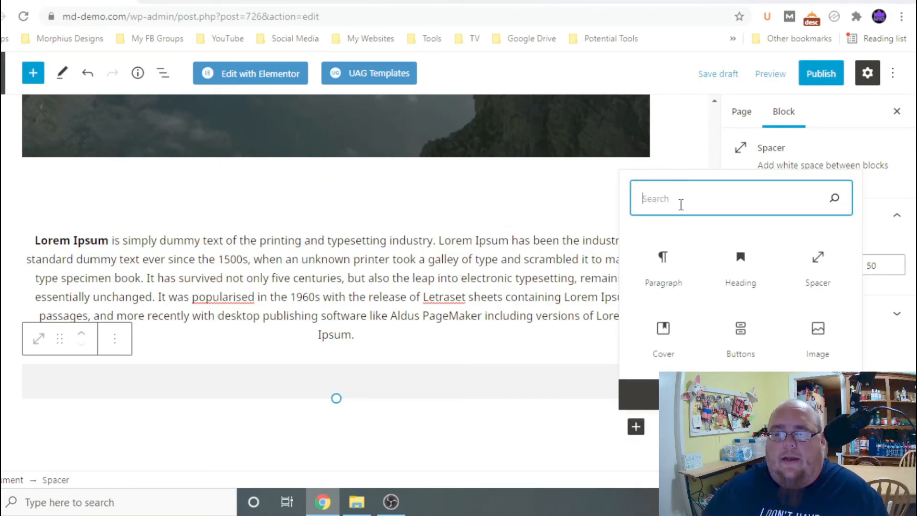
{"action": "type", "text": "late"}
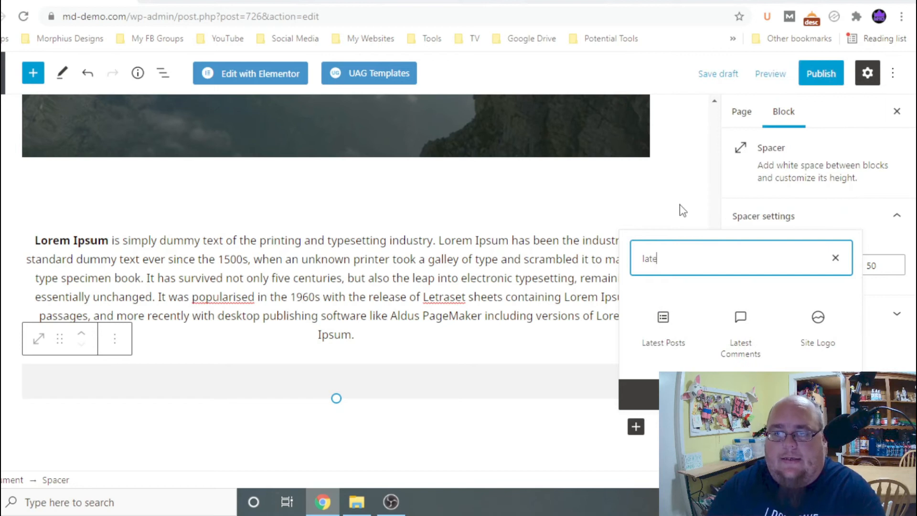
{"action": "key", "text": "BackSpace"}
{"action": "key", "text": "BackSpace"}
{"action": "key", "text": "BackSpace"}
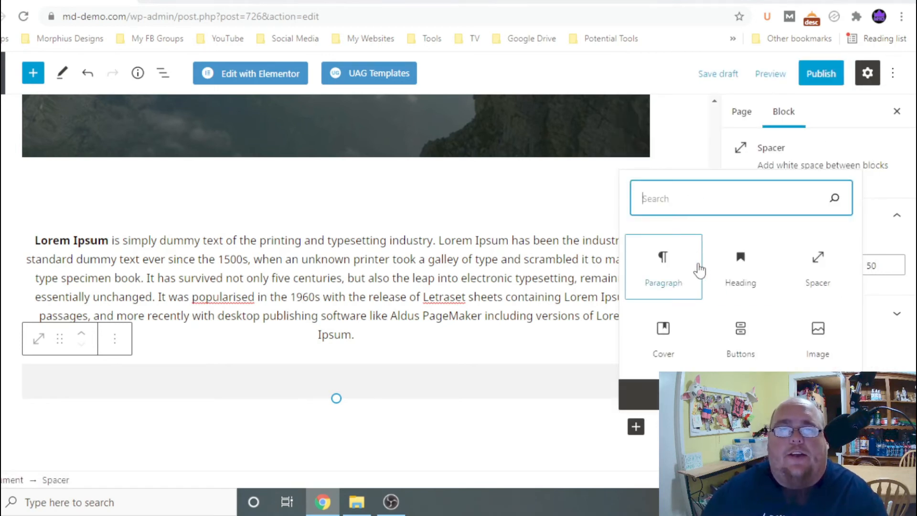
{"action": "left_click", "coordinate": [741, 269]}
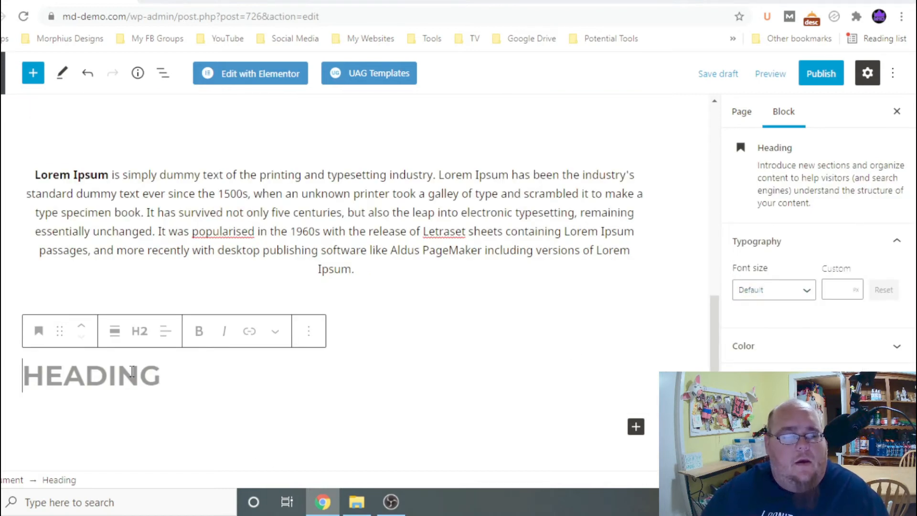
- Enter FEATURED ARTICLES as the text of the new H2 heading and center it
{"action": "type", "text": "FEATRUR"}
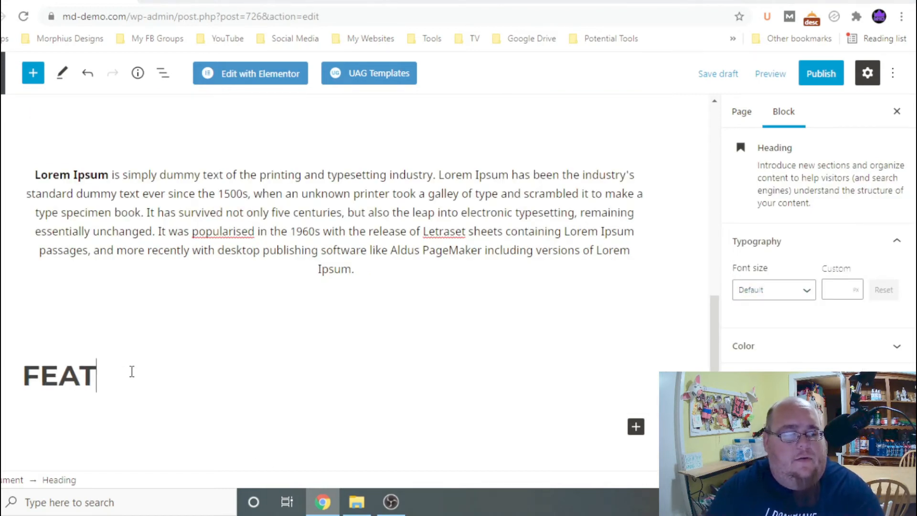
{"action": "key", "text": "BackSpace"}
{"action": "key", "text": "BackSpace"}
{"action": "key", "text": "BackSpace"}
{"action": "type", "text": "URED"}
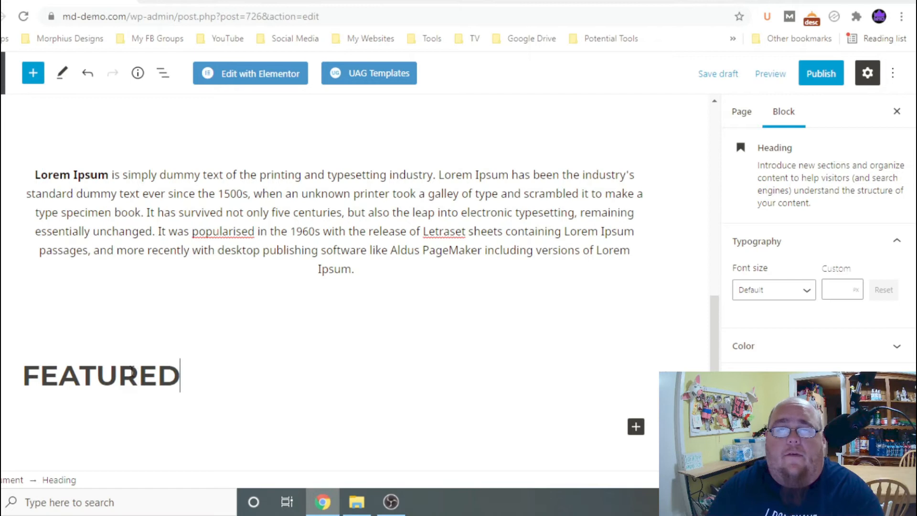
{"action": "type", "text": " S"}
{"action": "key", "text": "BackSpace"}
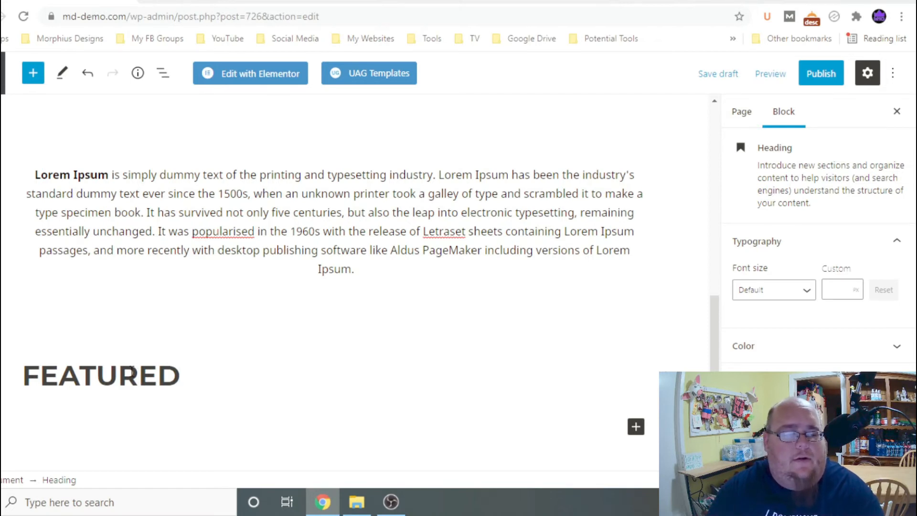
{"action": "type", "text": "ARTICLES"}
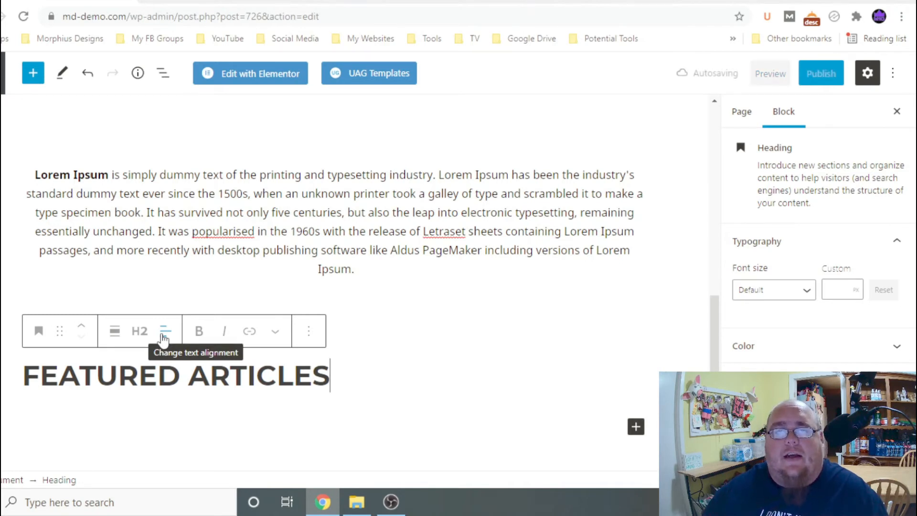
{"action": "left_click", "coordinate": [163, 336]}
{"action": "left_click", "coordinate": [182, 403]}
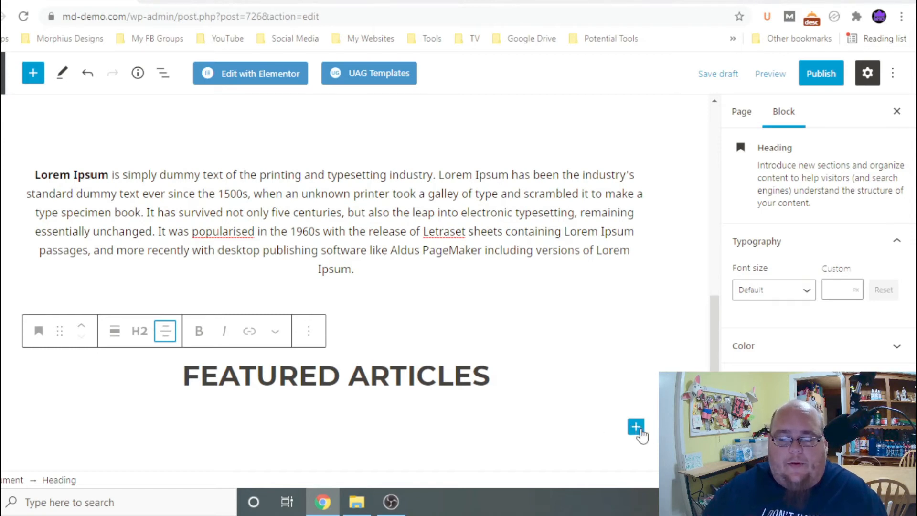
- Search the blocks for "latest" and insert a Latest Posts block below the FEATURED ARTICLES heading
{"action": "left_click", "coordinate": [635, 427]}
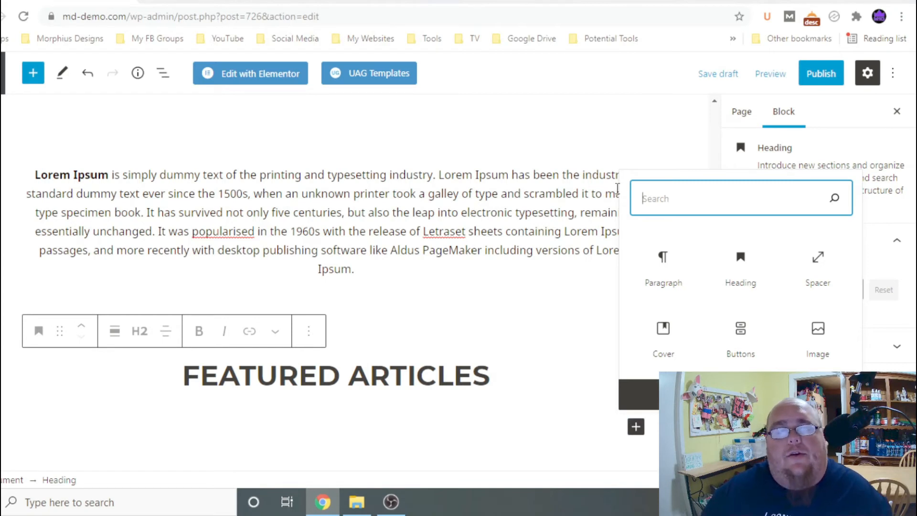
{"action": "type", "text": "latest"}
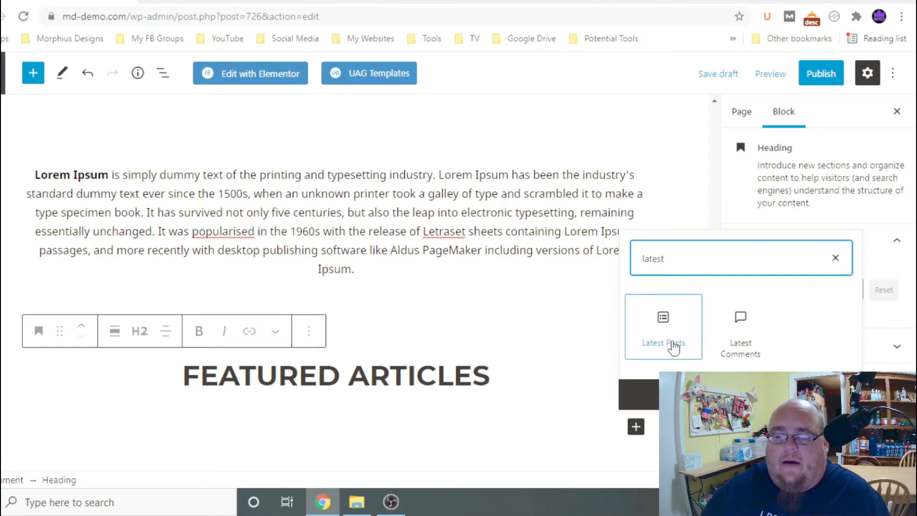
{"action": "left_click", "coordinate": [673, 347]}
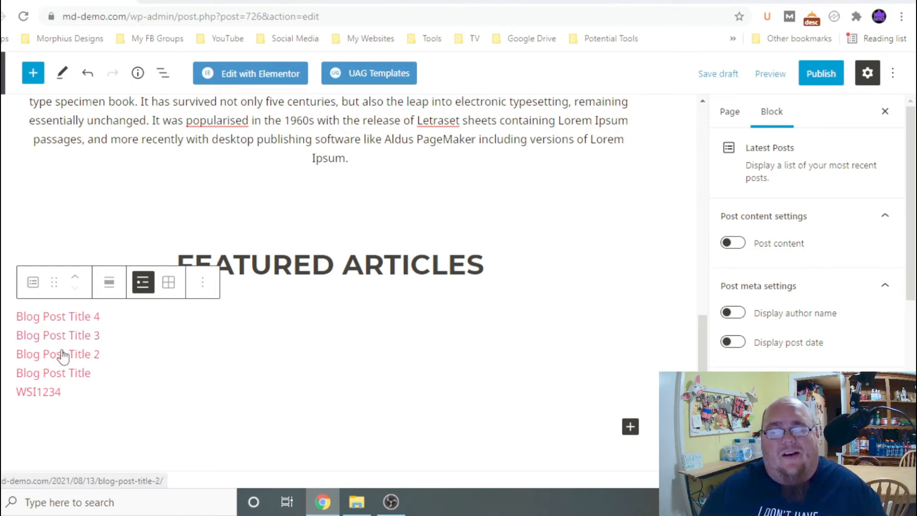
{"action": "left_click_drag", "start_coordinate": [62, 399], "coordinate": [5, 322]}
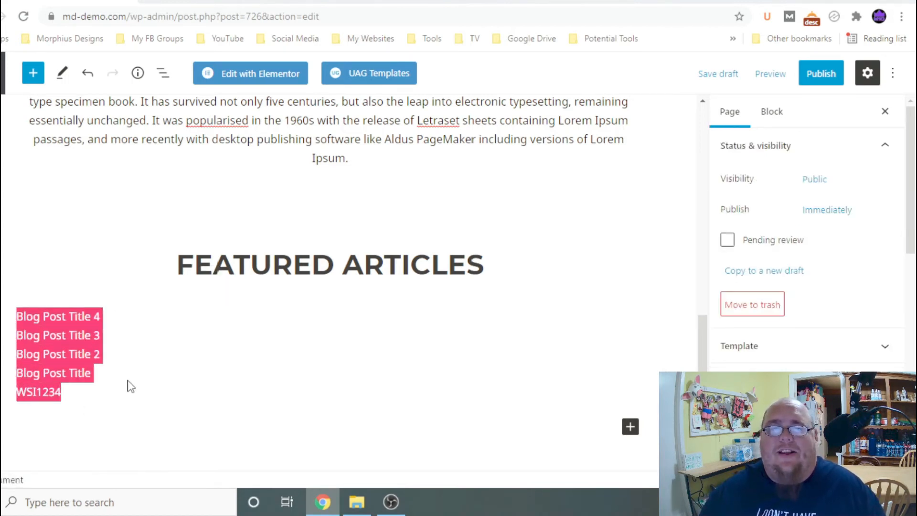
{"action": "left_click", "coordinate": [103, 400]}
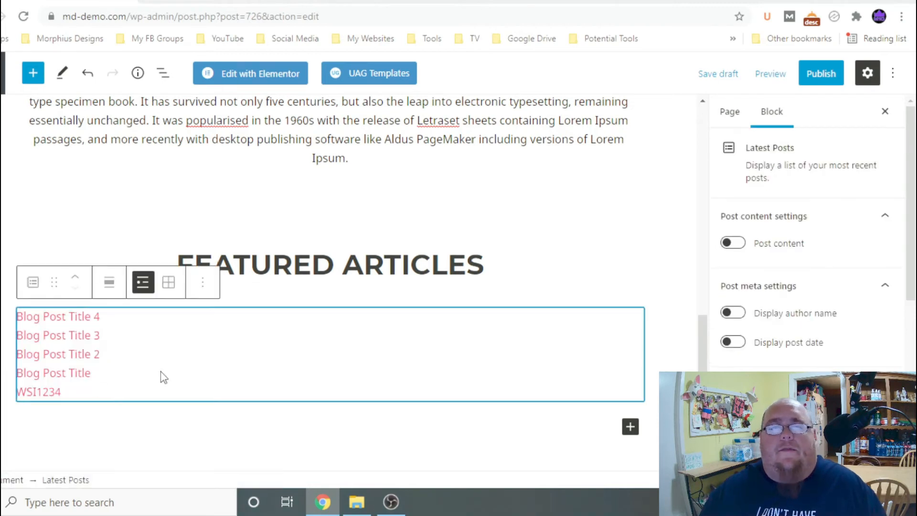
- Change the alignment of the Latest Posts block and switch its layout from list to grid view
{"action": "left_click", "coordinate": [109, 283]}
{"action": "left_click", "coordinate": [134, 359]}
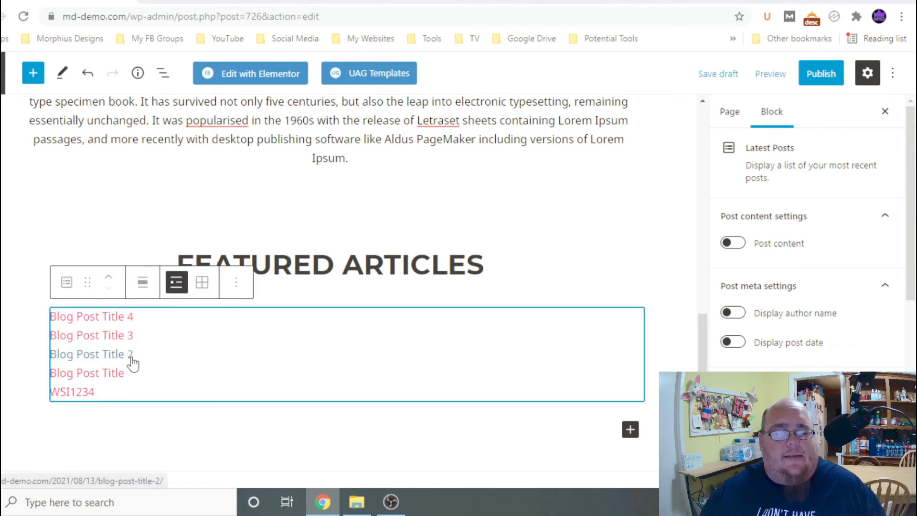
{"action": "left_click", "coordinate": [139, 288]}
{"action": "left_click", "coordinate": [138, 287]}
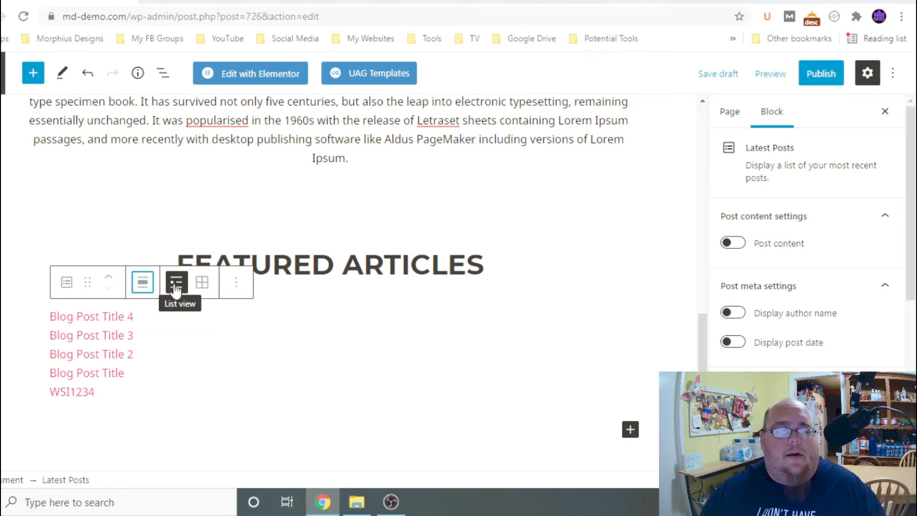
{"action": "left_click", "coordinate": [202, 283]}
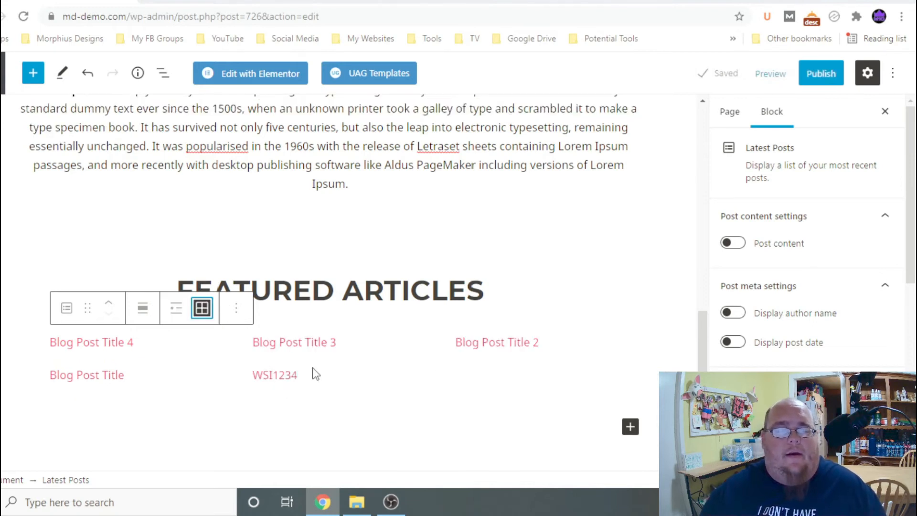
{"action": "left_click_drag", "start_coordinate": [20, 348], "coordinate": [419, 371]}
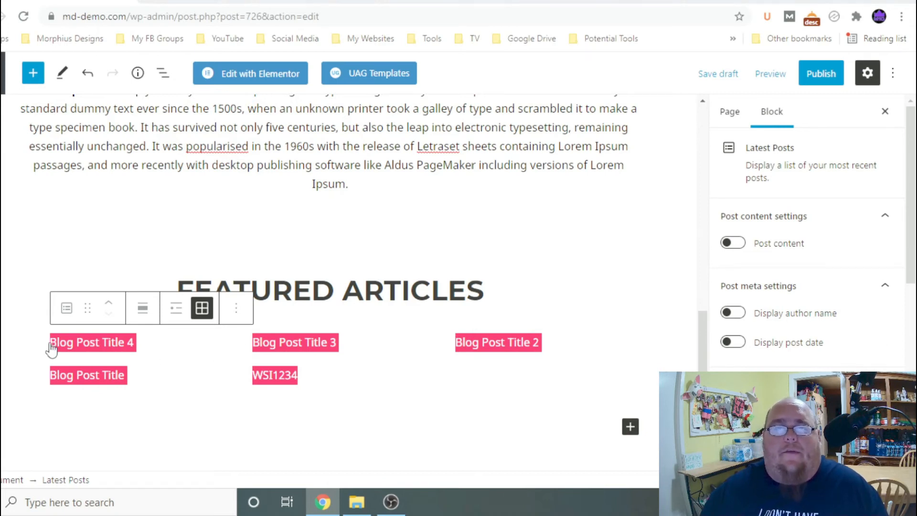
{"action": "left_click", "coordinate": [33, 341]}
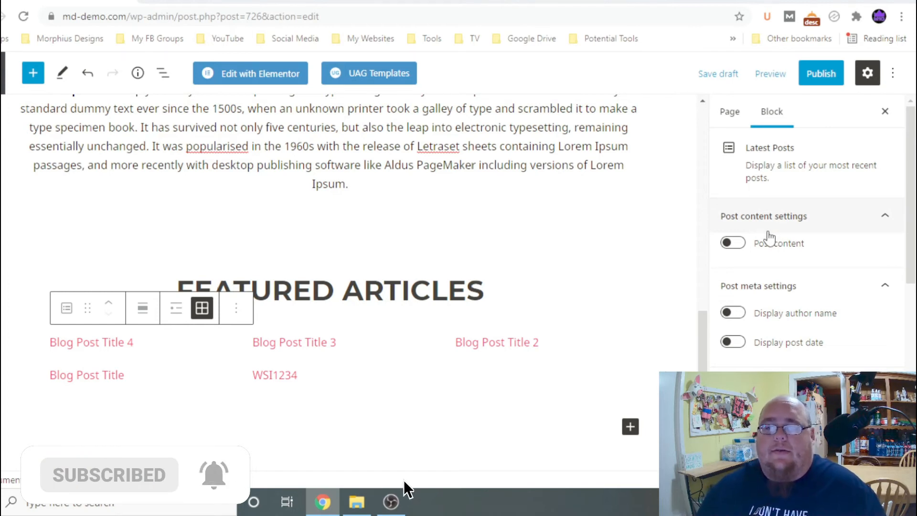
{"action": "left_click", "coordinate": [734, 247]}
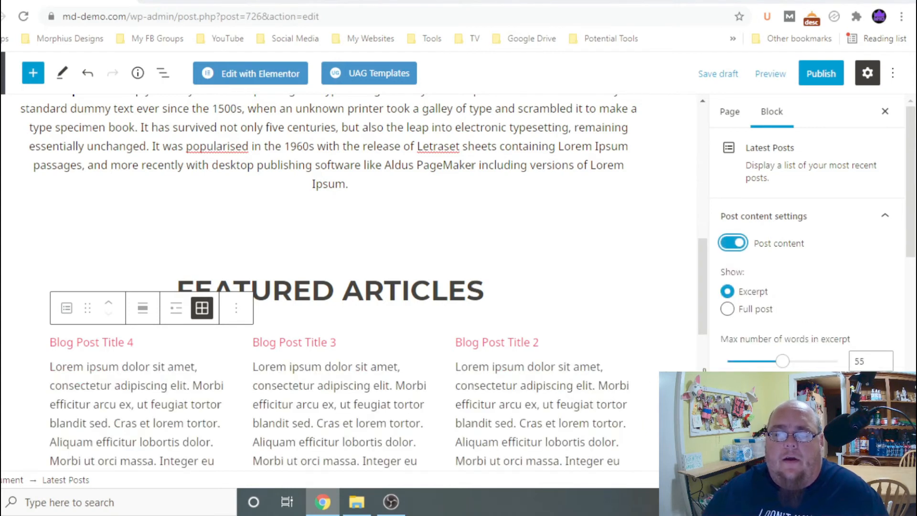
{"action": "scroll", "coordinate": [470, 357], "scroll_direction": "down", "scroll_amount": 4}
{"action": "scroll", "coordinate": [449, 356], "scroll_direction": "down", "scroll_amount": 1}
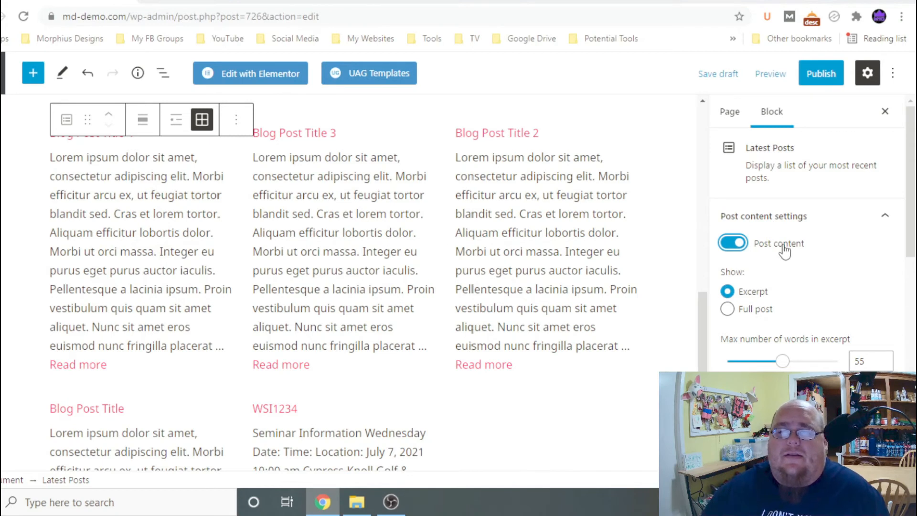
{"action": "left_click", "coordinate": [731, 243]}
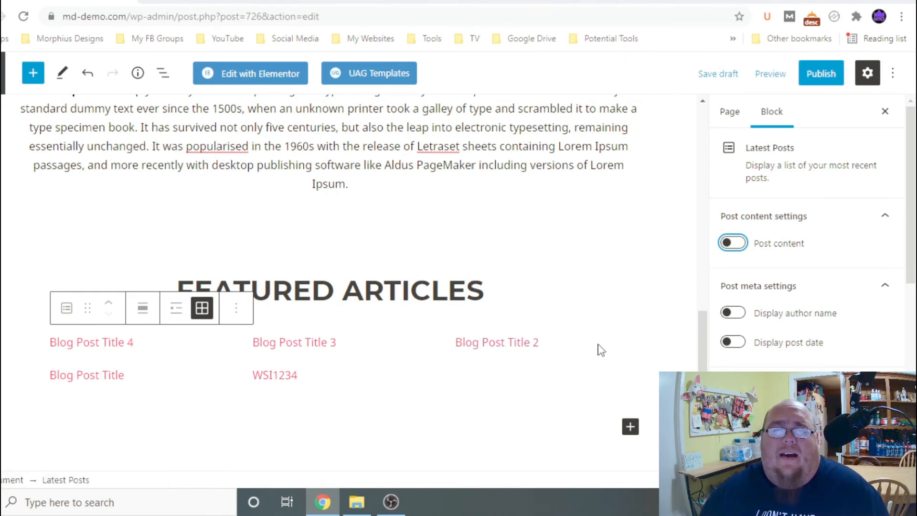
- Show post content as excerpts in the Latest Posts block and limit each excerpt to 25 words
{"action": "left_click", "coordinate": [732, 246]}
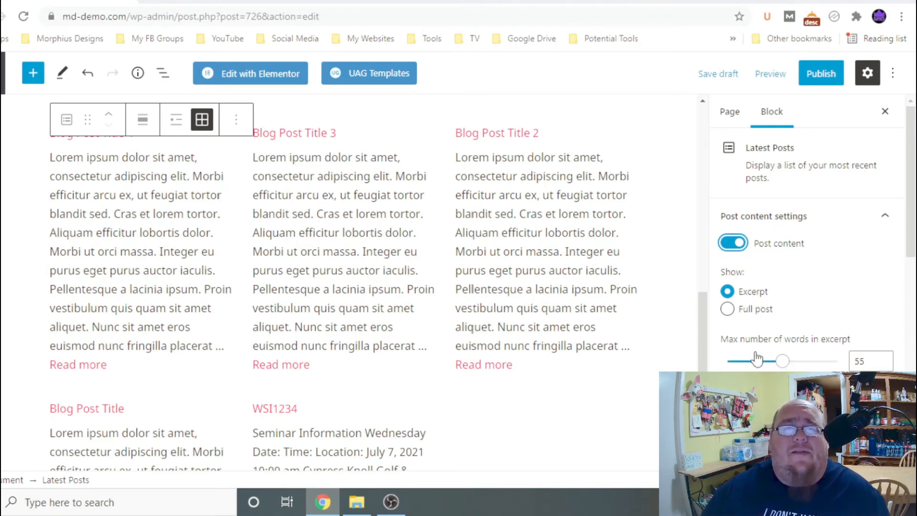
{"action": "left_click", "coordinate": [781, 363]}
{"action": "left_click_drag", "start_coordinate": [781, 362], "coordinate": [745, 364]}
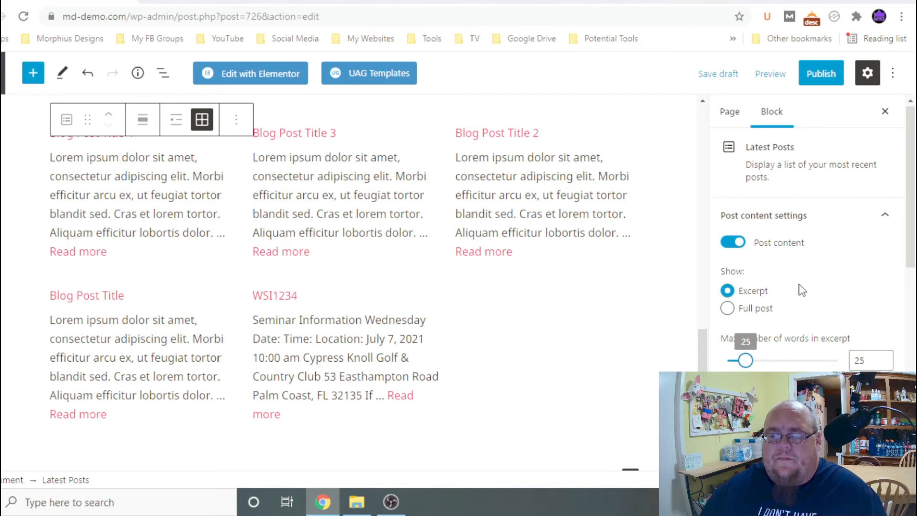
- Display the author name on the listed posts, and try showing the post date before hiding it again
{"action": "scroll", "coordinate": [830, 290], "scroll_direction": "down", "scroll_amount": 4}
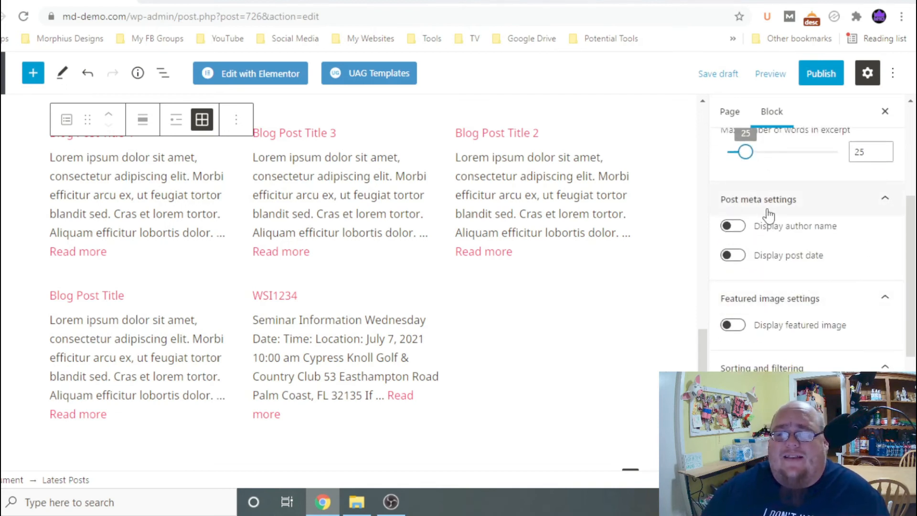
{"action": "left_click", "coordinate": [734, 227]}
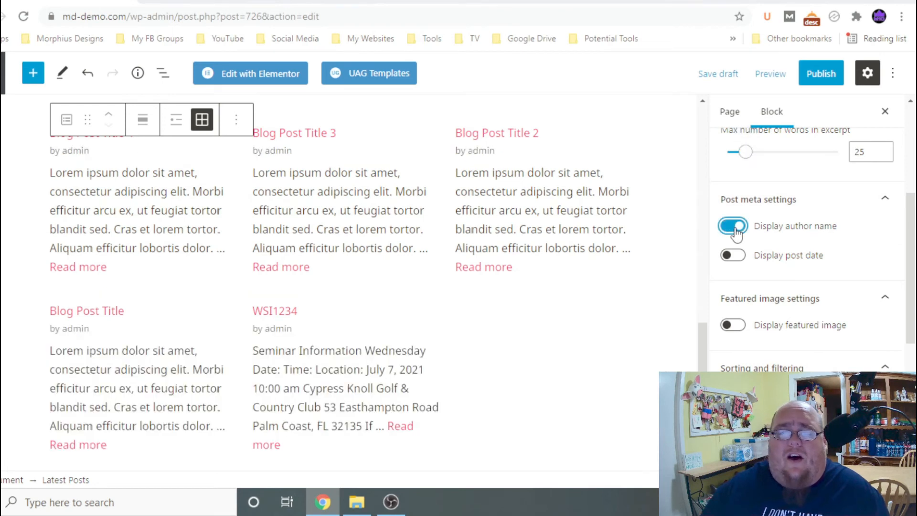
{"action": "left_click_drag", "start_coordinate": [506, 160], "coordinate": [444, 155]}
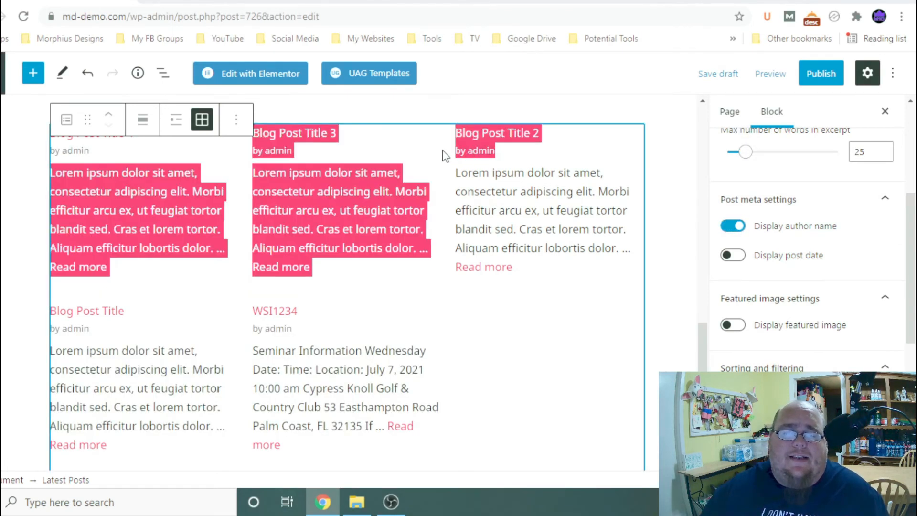
{"action": "left_click", "coordinate": [507, 155]}
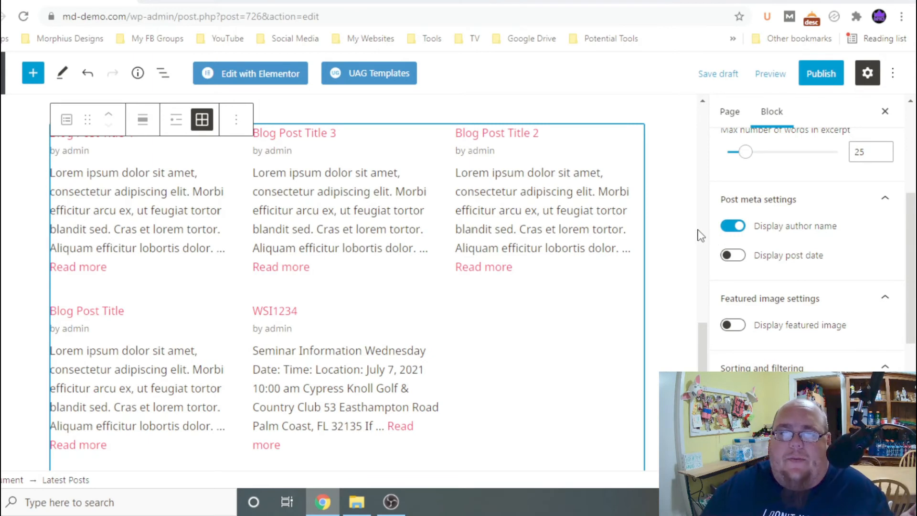
{"action": "left_click", "coordinate": [733, 256]}
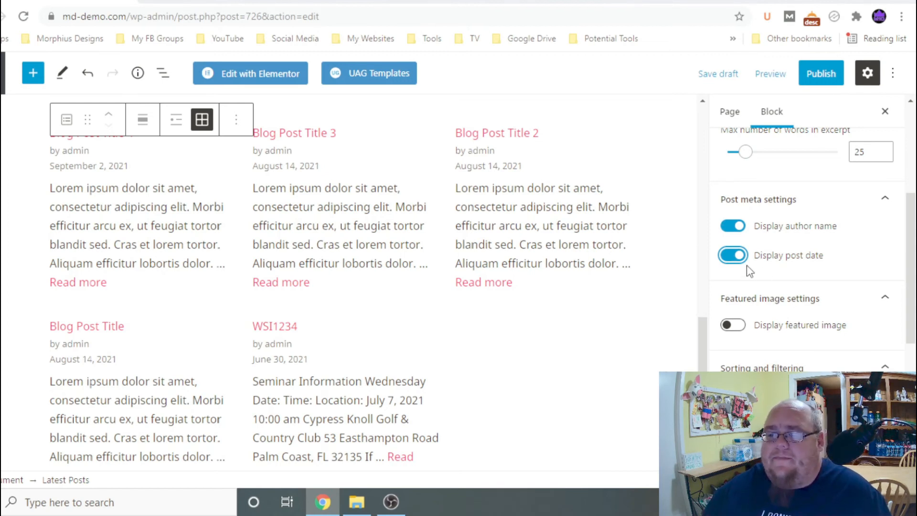
{"action": "left_click", "coordinate": [735, 257]}
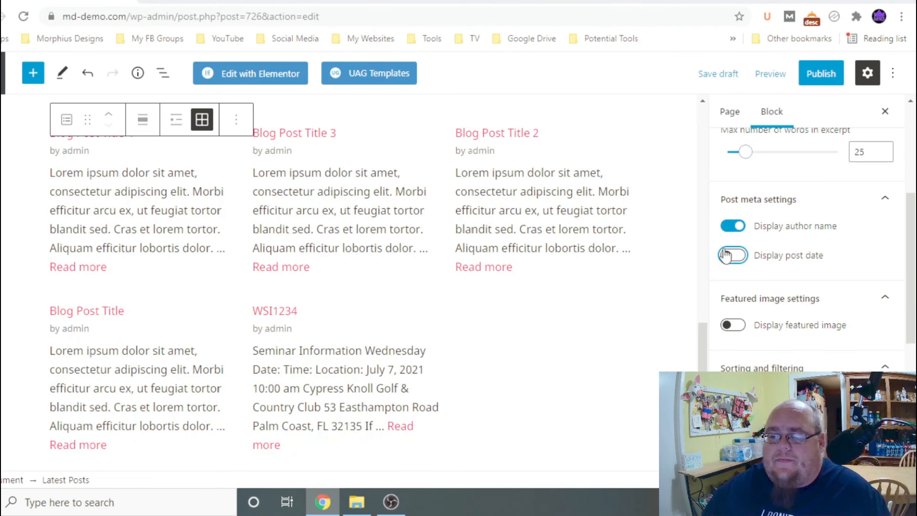
- Display the featured image for each post in the Latest Posts block
{"action": "scroll", "coordinate": [769, 285], "scroll_direction": "down", "scroll_amount": 3}
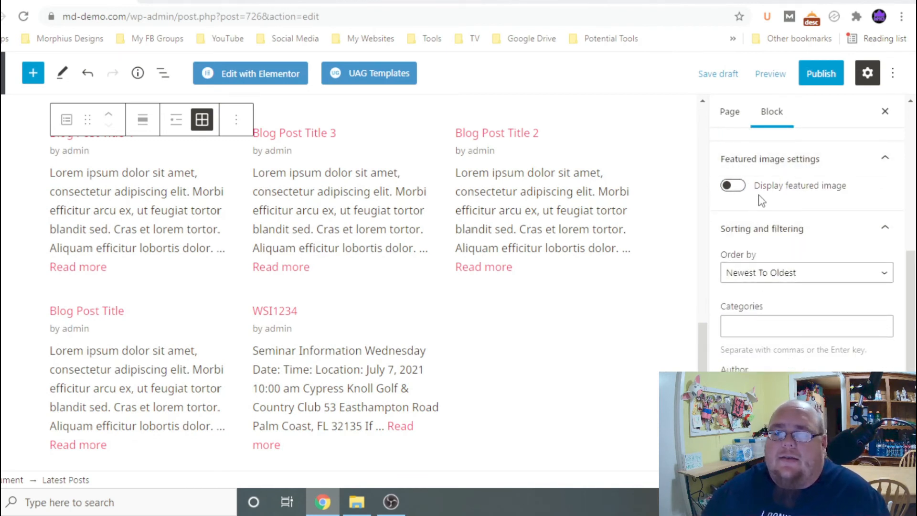
{"action": "left_click", "coordinate": [739, 191]}
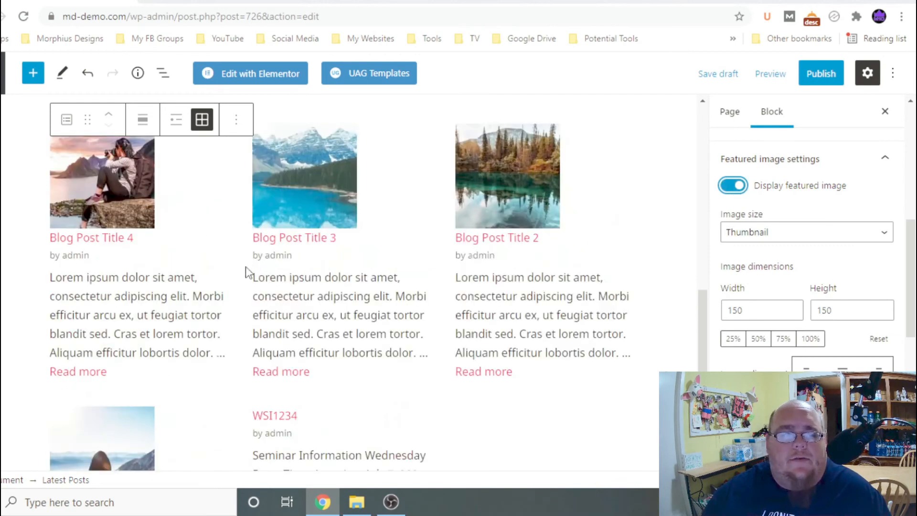
{"action": "scroll", "coordinate": [437, 246], "scroll_direction": "up", "scroll_amount": 4}
{"action": "scroll", "coordinate": [111, 306], "scroll_direction": "down", "scroll_amount": 1}
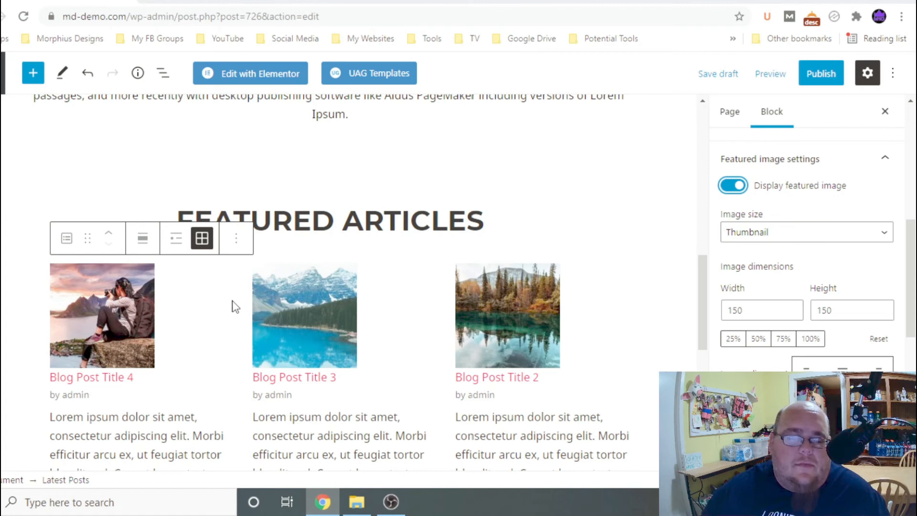
{"action": "scroll", "coordinate": [229, 339], "scroll_direction": "down", "scroll_amount": 3}
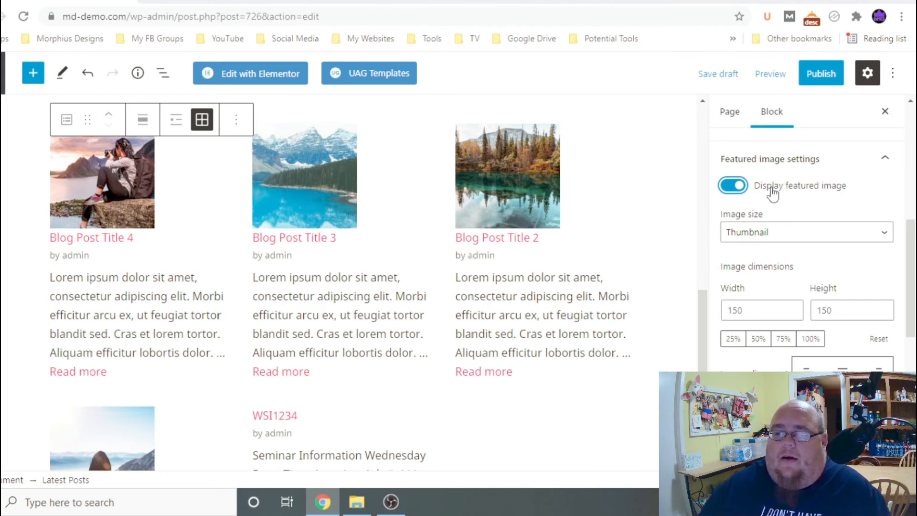
- Try the Medium image size for the featured images and check how it looks in the grid
{"action": "left_click", "coordinate": [758, 237]}
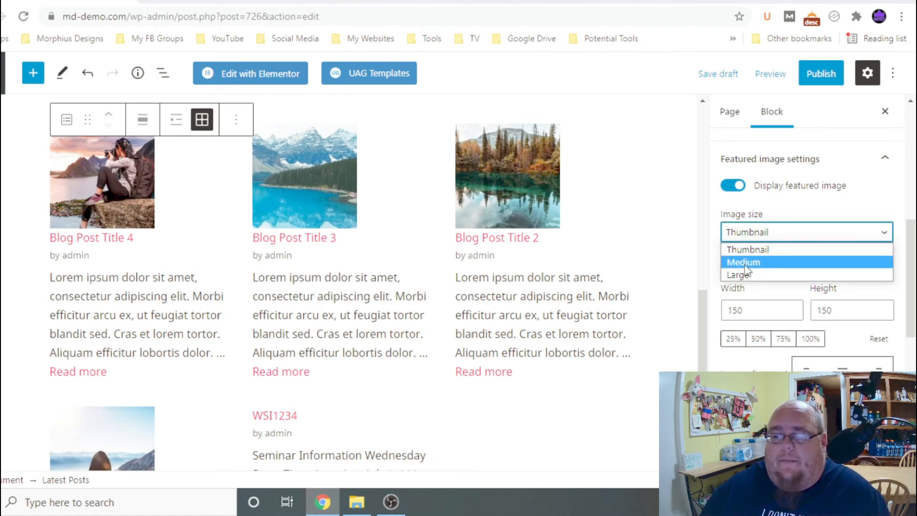
{"action": "left_click", "coordinate": [746, 263]}
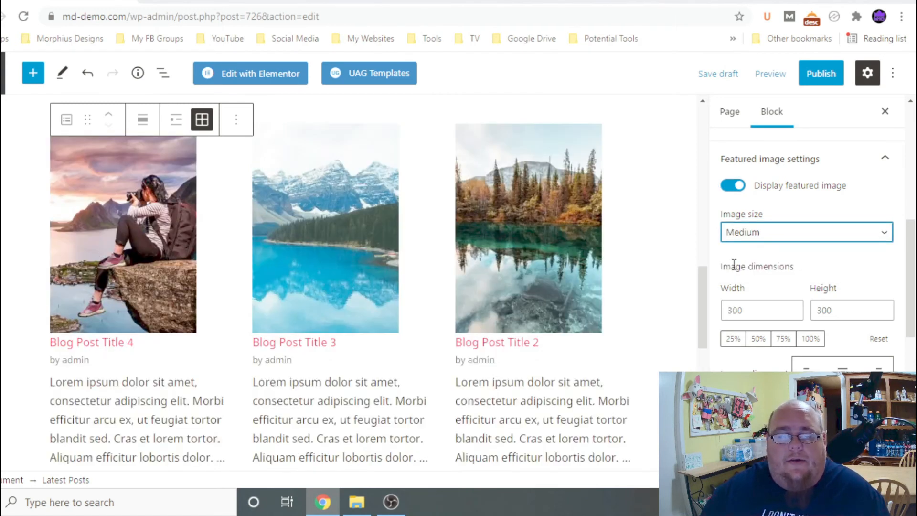
{"action": "scroll", "coordinate": [365, 291], "scroll_direction": "up", "scroll_amount": 5}
{"action": "scroll", "coordinate": [368, 288], "scroll_direction": "down", "scroll_amount": 3}
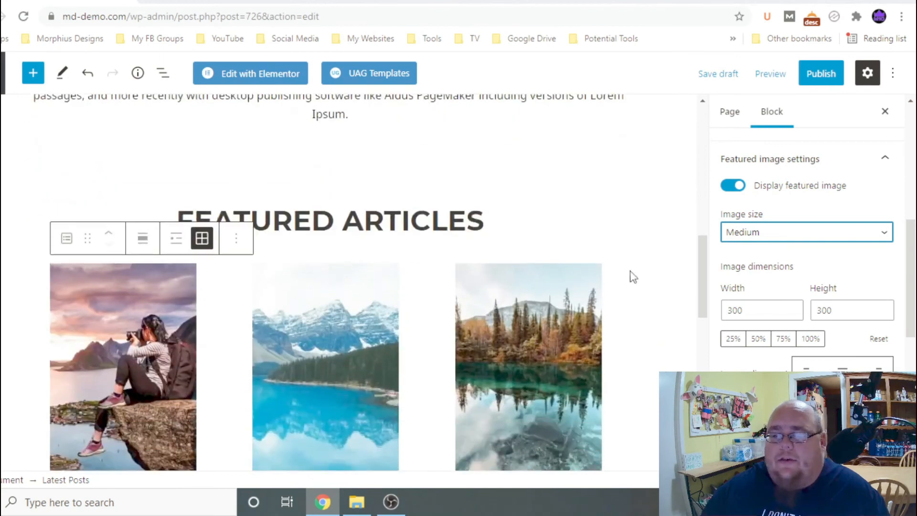
- Set the featured image size to Large, check the grid, and undo the stray change made after it
{"action": "left_click", "coordinate": [726, 232]}
{"action": "left_click", "coordinate": [748, 273]}
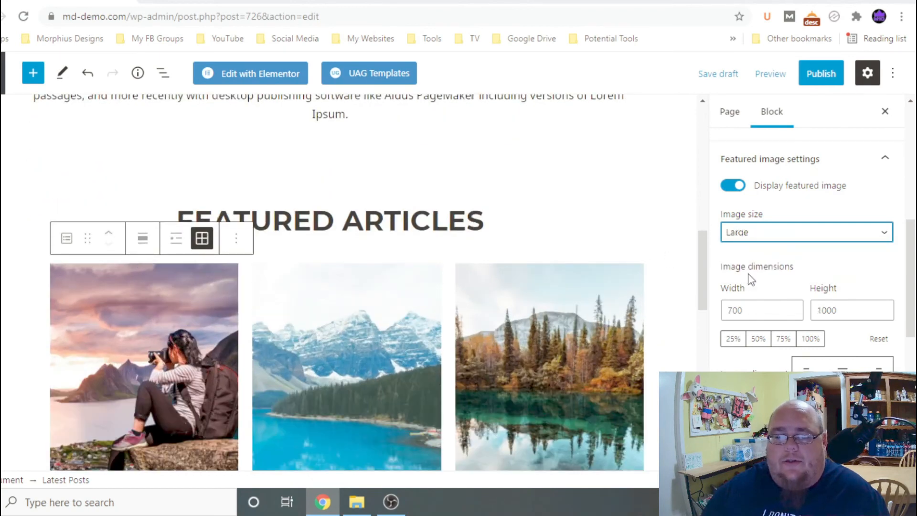
{"action": "scroll", "coordinate": [556, 291], "scroll_direction": "down", "scroll_amount": 5}
{"action": "scroll", "coordinate": [554, 291], "scroll_direction": "up", "scroll_amount": 5}
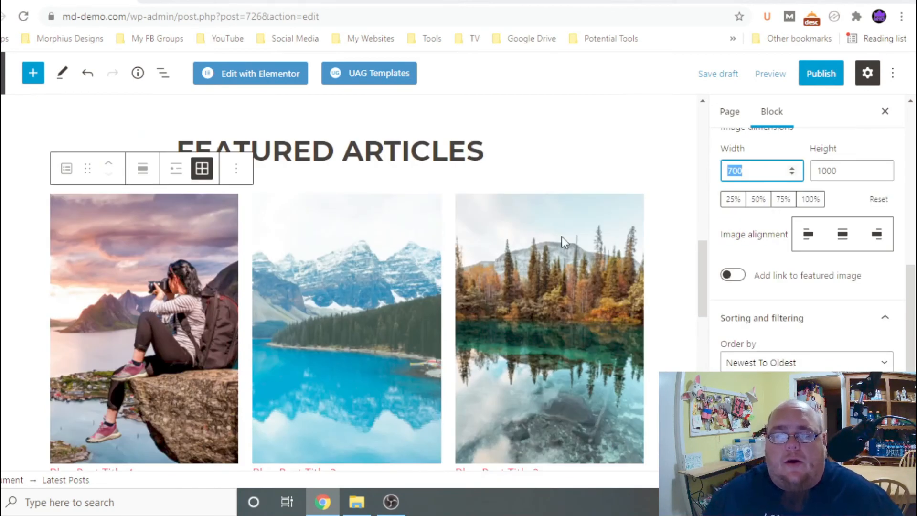
{"action": "scroll", "coordinate": [385, 234], "scroll_direction": "down", "scroll_amount": 2}
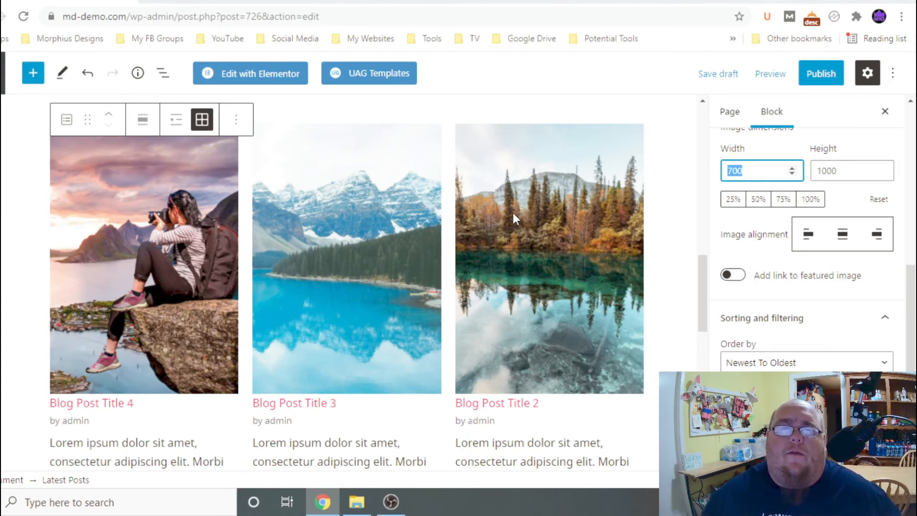
{"action": "key", "text": "ctrl+z"}
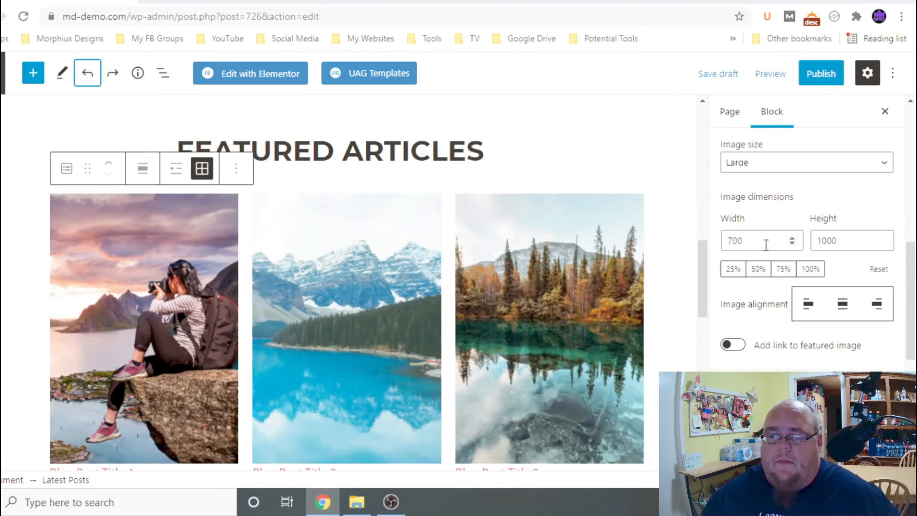
- Center the featured images and add a link to each featured image
{"action": "left_click", "coordinate": [842, 308]}
{"action": "scroll", "coordinate": [770, 319], "scroll_direction": "down", "scroll_amount": 1}
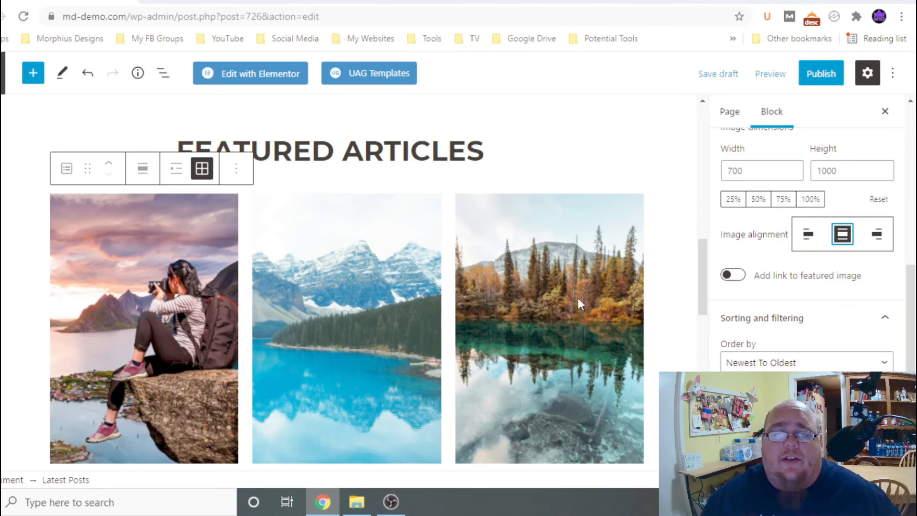
{"action": "left_click", "coordinate": [739, 281]}
- Examine the sorting and filtering options of the Latest Posts block and review the posts listed in the grid
{"action": "scroll", "coordinate": [800, 282], "scroll_direction": "down", "scroll_amount": 4}
{"action": "scroll", "coordinate": [801, 282], "scroll_direction": "down", "scroll_amount": 1}
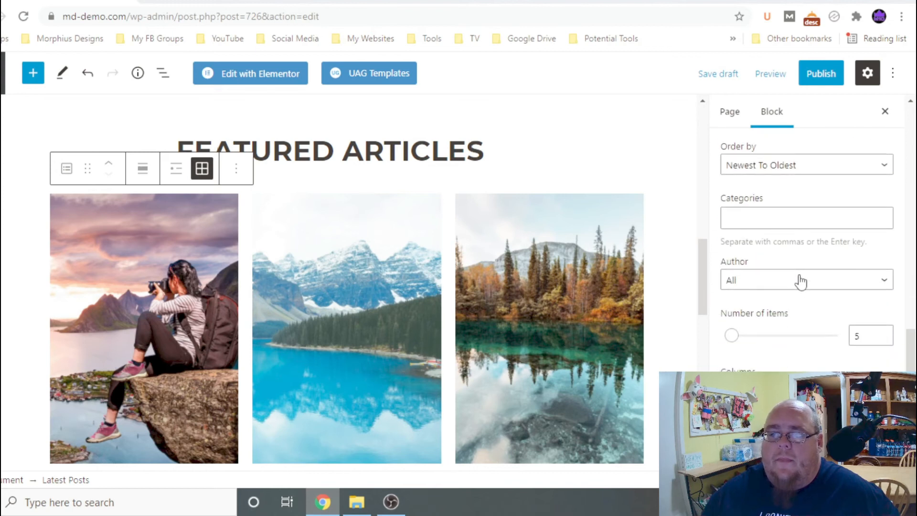
{"action": "scroll", "coordinate": [800, 282], "scroll_direction": "up", "scroll_amount": 1}
{"action": "left_click", "coordinate": [829, 255]}
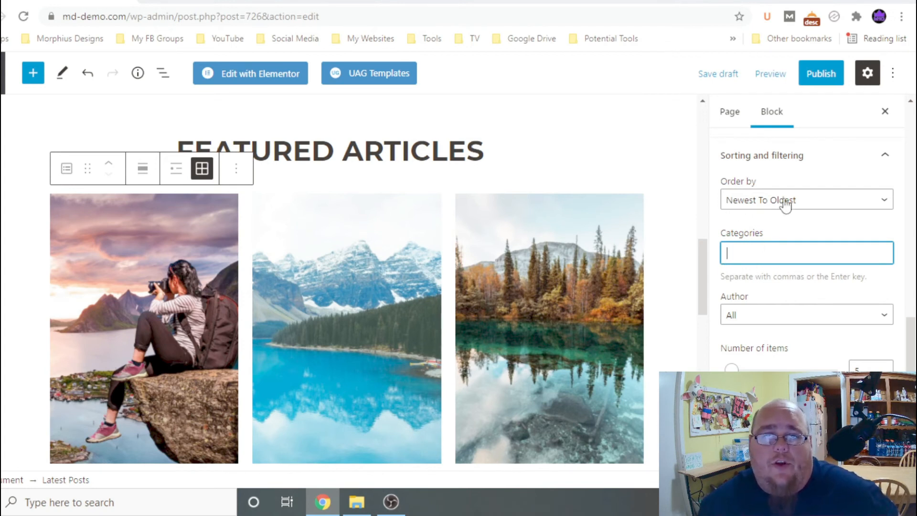
{"action": "scroll", "coordinate": [818, 310], "scroll_direction": "down", "scroll_amount": 1}
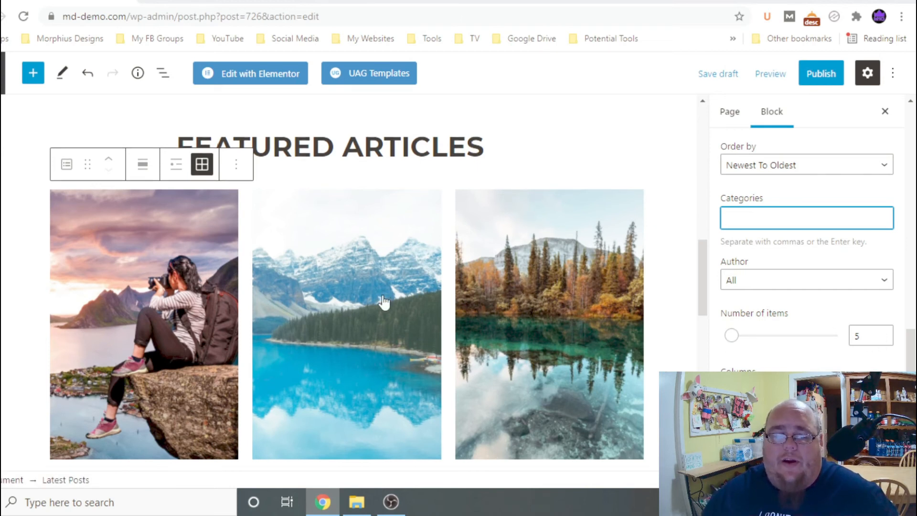
{"action": "scroll", "coordinate": [176, 238], "scroll_direction": "down", "scroll_amount": 3}
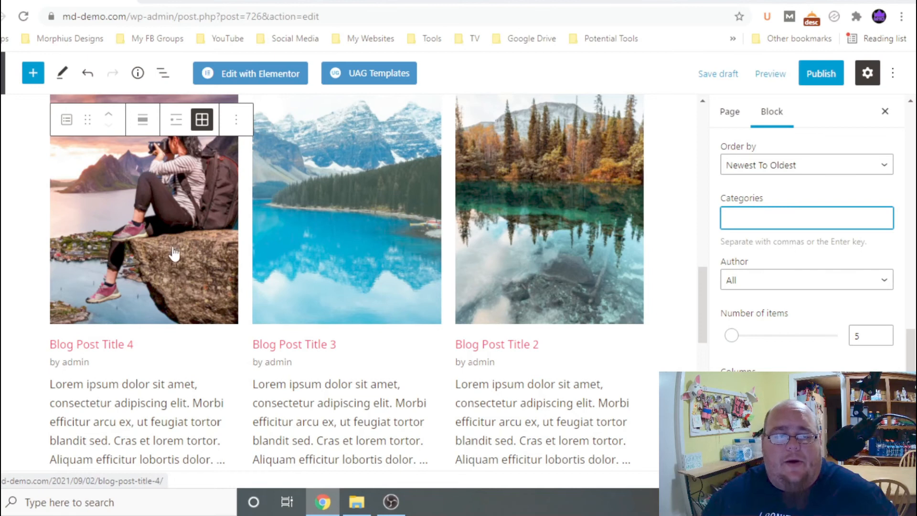
{"action": "scroll", "coordinate": [328, 327], "scroll_direction": "down", "scroll_amount": 3}
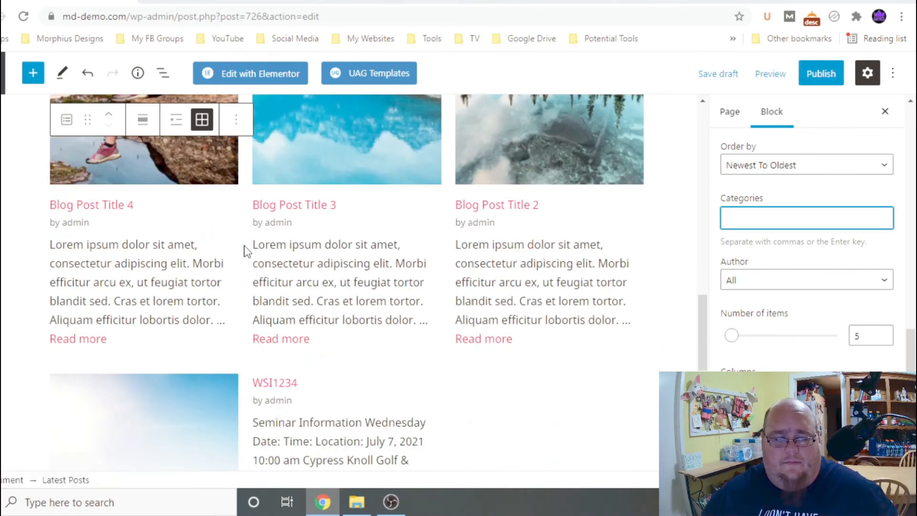
{"action": "scroll", "coordinate": [241, 293], "scroll_direction": "down", "scroll_amount": 5}
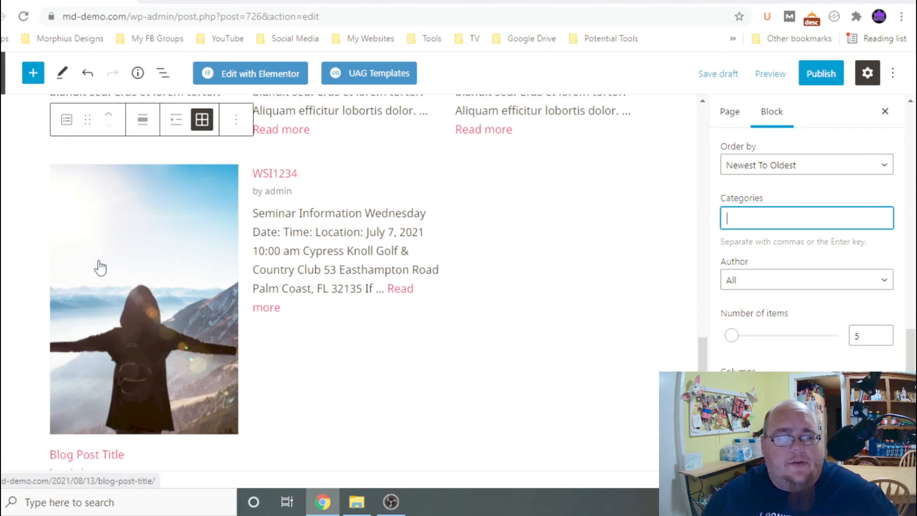
{"action": "left_click_drag", "start_coordinate": [244, 181], "coordinate": [531, 316]}
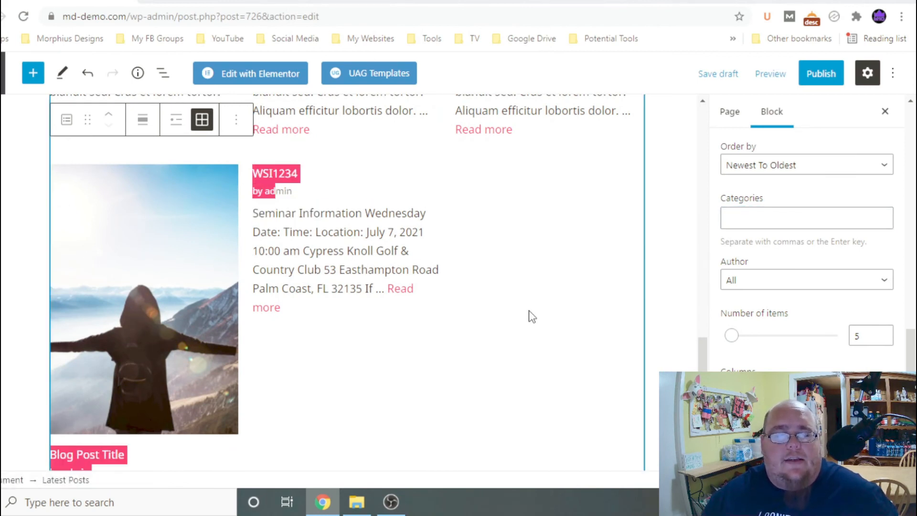
{"action": "left_click", "coordinate": [401, 318]}
{"action": "scroll", "coordinate": [363, 243], "scroll_direction": "up", "scroll_amount": 7}
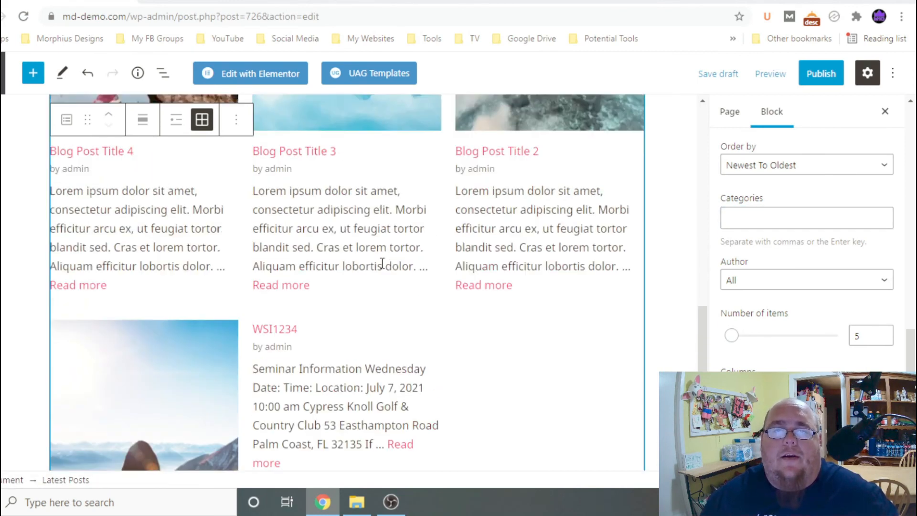
{"action": "scroll", "coordinate": [375, 273], "scroll_direction": "up", "scroll_amount": 2}
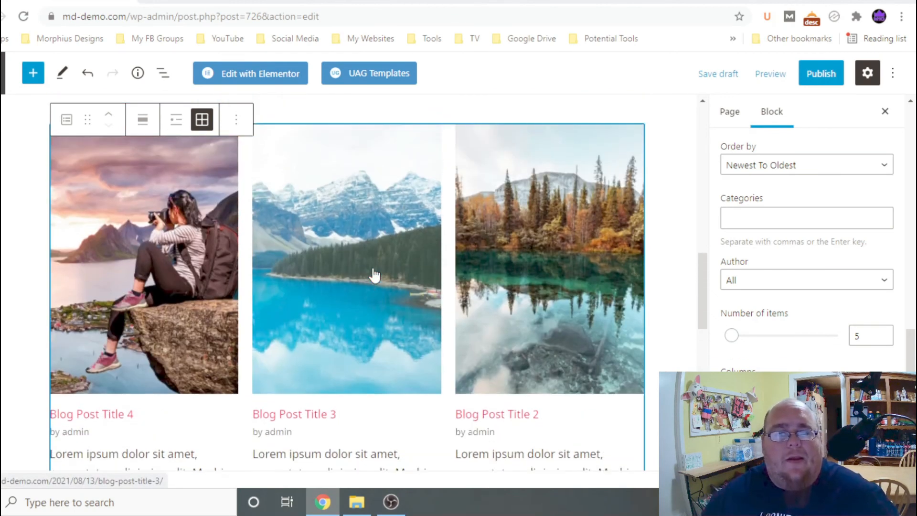
- Set the number of items in the Latest Posts block to 3 and check the Featured Articles section
{"action": "left_click_drag", "start_coordinate": [731, 321], "coordinate": [822, 328]}
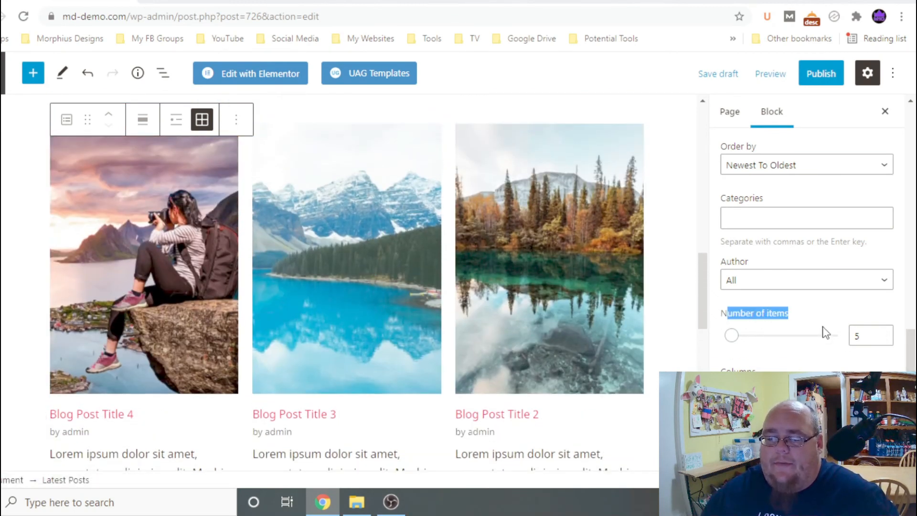
{"action": "left_click", "coordinate": [883, 339]}
{"action": "left_click", "coordinate": [883, 339]}
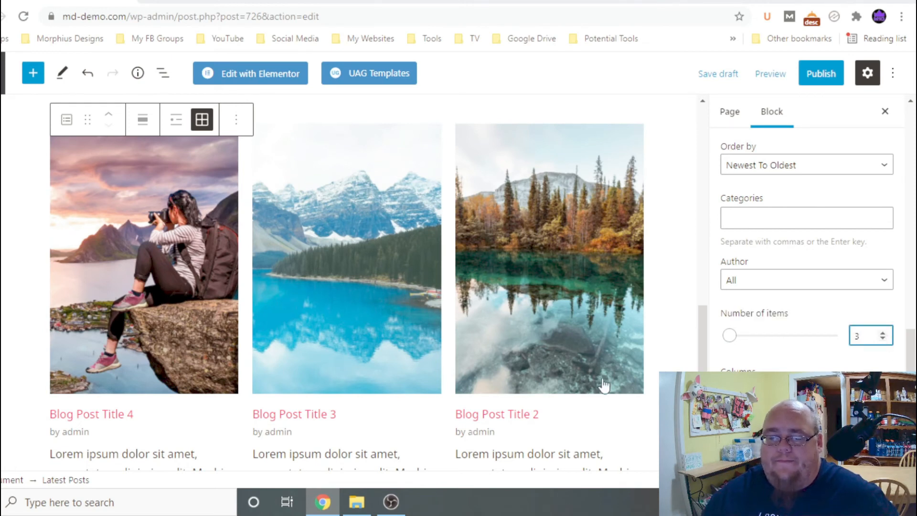
{"action": "scroll", "coordinate": [242, 222], "scroll_direction": "up", "scroll_amount": 8}
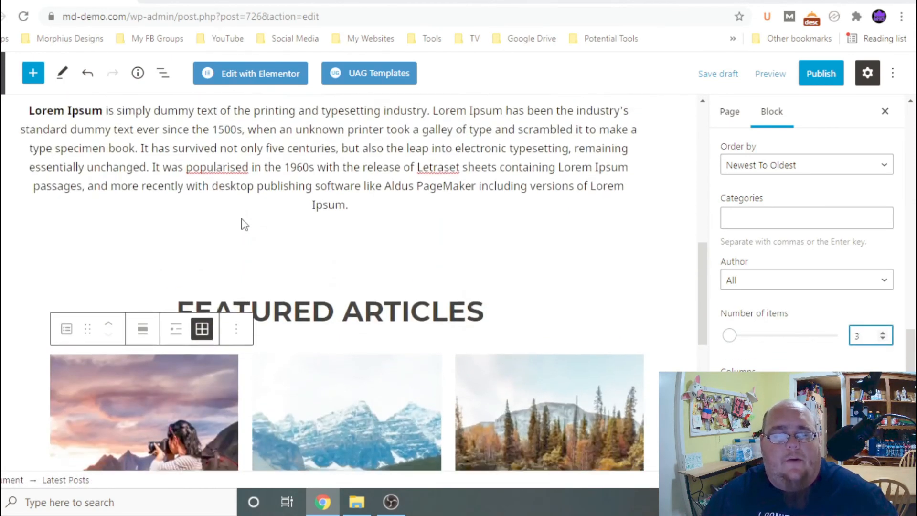
- Check the three-post Featured Articles grid in the editor, save the draft and bring up the page preview
{"action": "scroll", "coordinate": [243, 224], "scroll_direction": "down", "scroll_amount": 5}
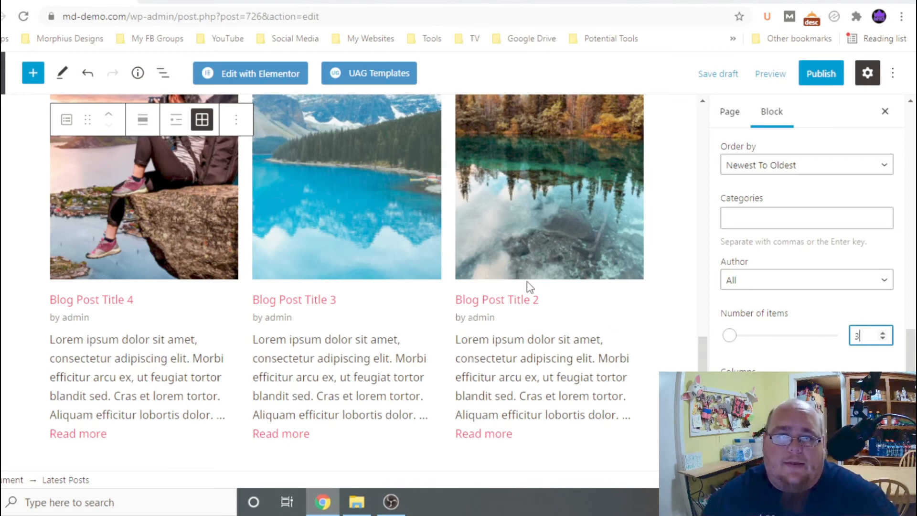
{"action": "scroll", "coordinate": [527, 288], "scroll_direction": "up", "scroll_amount": 2}
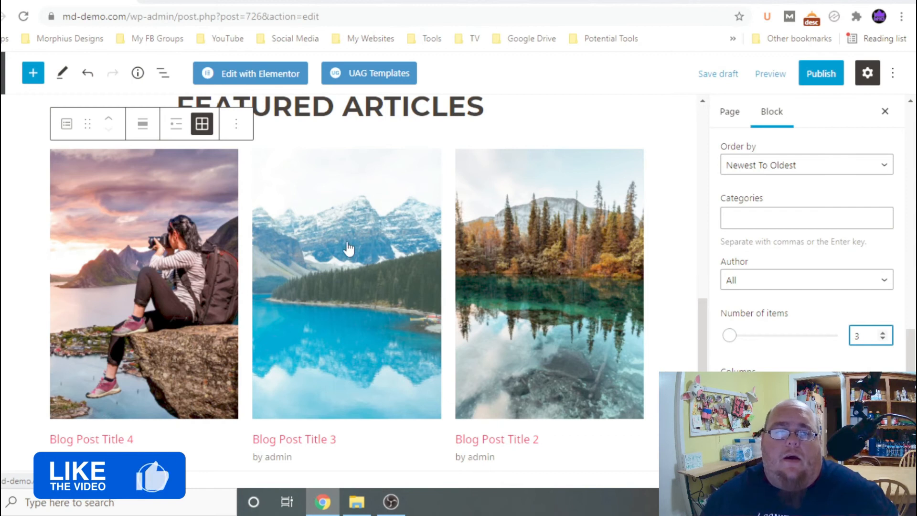
{"action": "scroll", "coordinate": [200, 231], "scroll_direction": "up", "scroll_amount": 2}
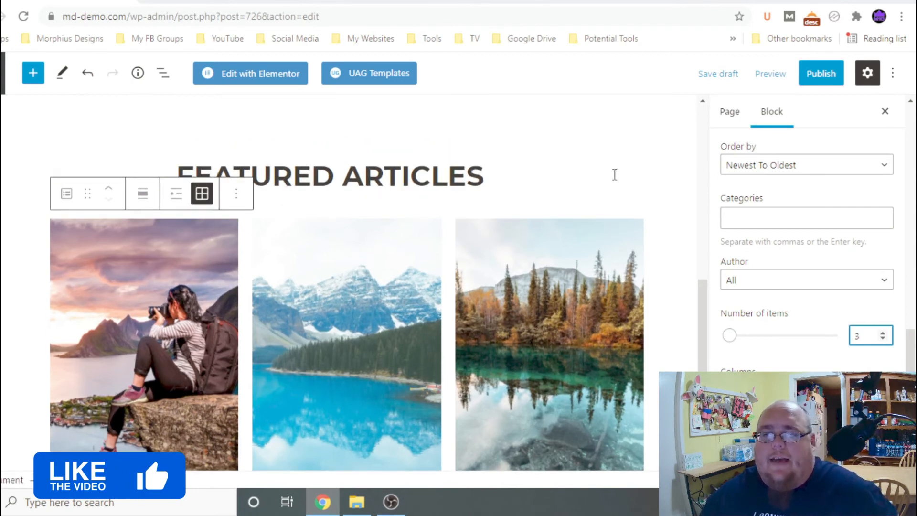
{"action": "left_click", "coordinate": [713, 76]}
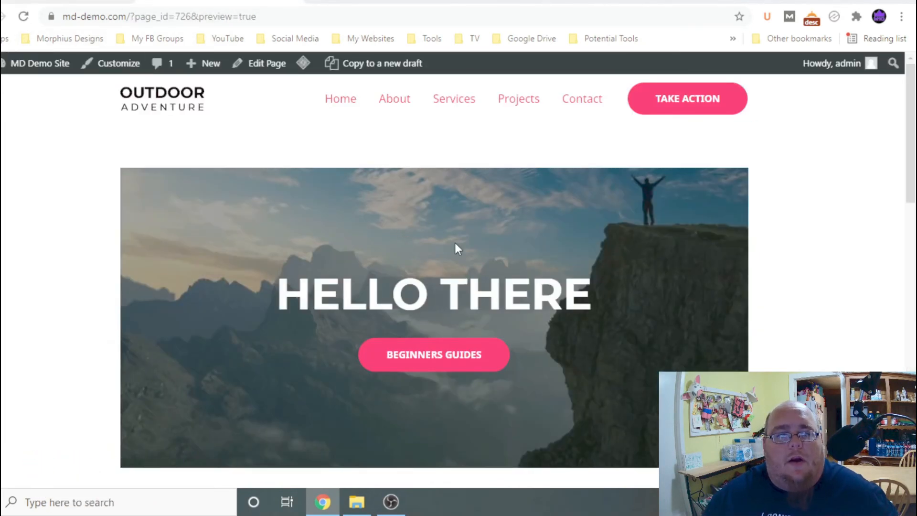
- Examine the previewed page from the hero through the centered paragraph to the Featured Articles grid
{"action": "scroll", "coordinate": [454, 242], "scroll_direction": "down", "scroll_amount": 4}
{"action": "scroll", "coordinate": [399, 199], "scroll_direction": "up", "scroll_amount": 4}
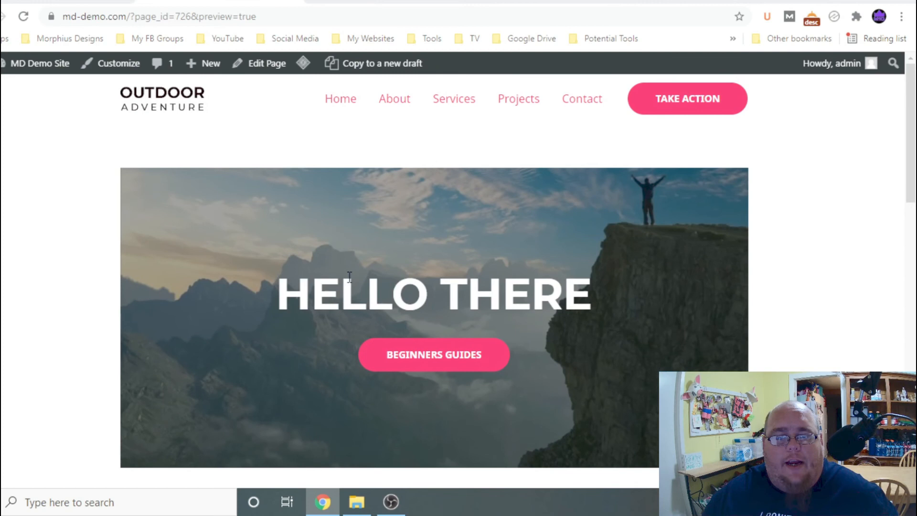
{"action": "scroll", "coordinate": [396, 280], "scroll_direction": "down", "scroll_amount": 5}
{"action": "scroll", "coordinate": [396, 279], "scroll_direction": "down", "scroll_amount": 2}
{"action": "left_click_drag", "start_coordinate": [126, 161], "coordinate": [721, 279]}
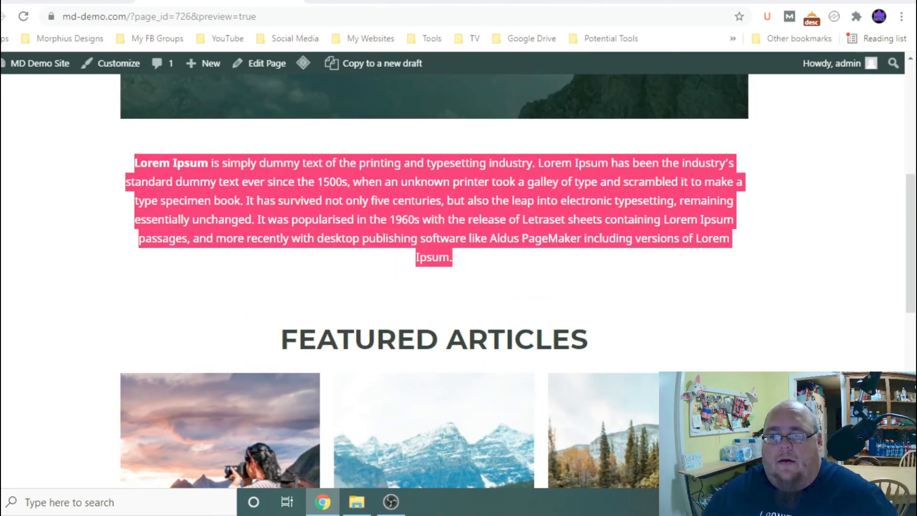
{"action": "left_click", "coordinate": [514, 280]}
{"action": "scroll", "coordinate": [439, 253], "scroll_direction": "down", "scroll_amount": 2}
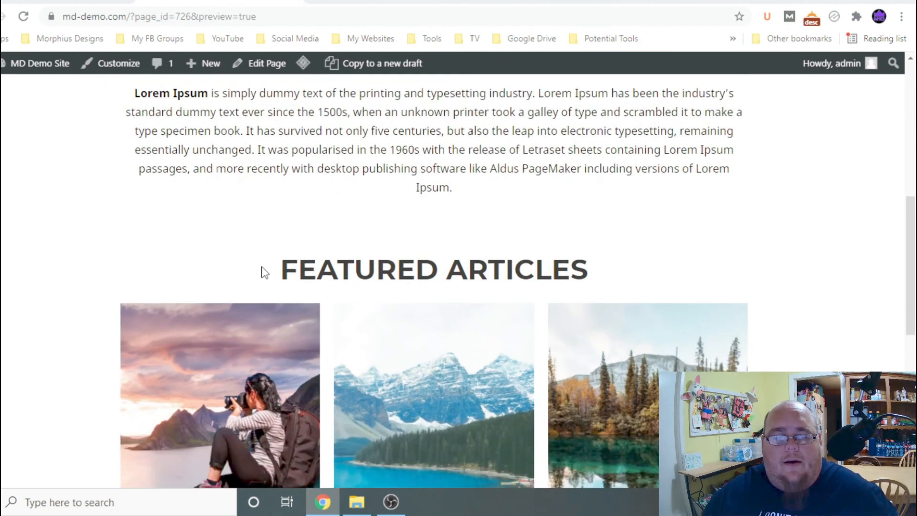
{"action": "scroll", "coordinate": [597, 310], "scroll_direction": "down", "scroll_amount": 6}
{"action": "scroll", "coordinate": [596, 308], "scroll_direction": "up", "scroll_amount": 2}
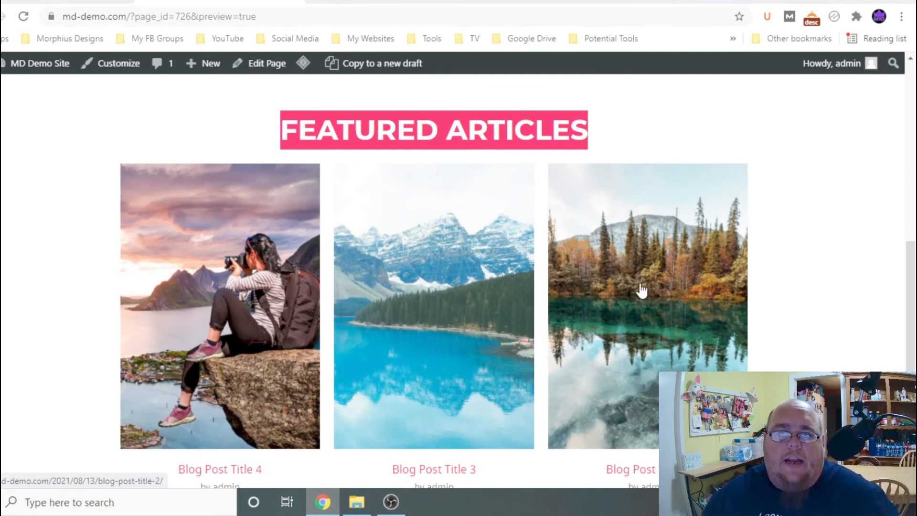
{"action": "scroll", "coordinate": [477, 272], "scroll_direction": "down", "scroll_amount": 3}
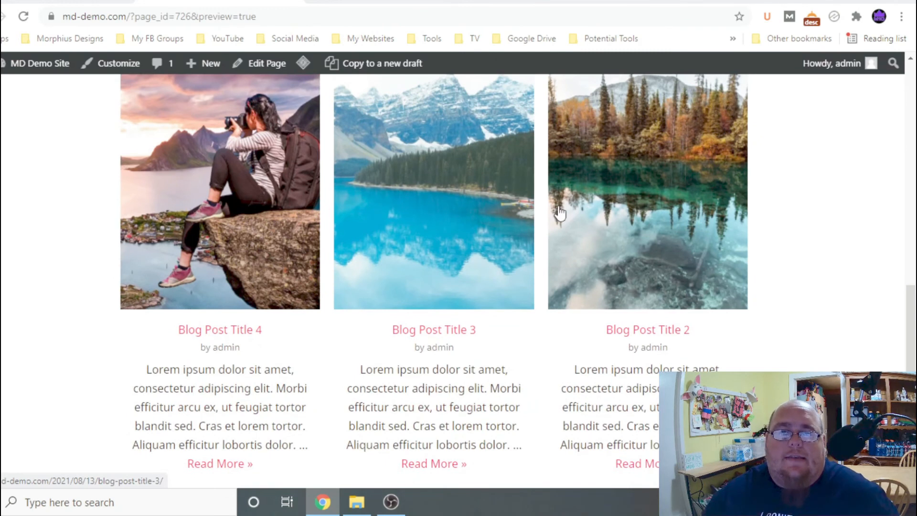
{"action": "scroll", "coordinate": [465, 162], "scroll_direction": "up", "scroll_amount": 3}
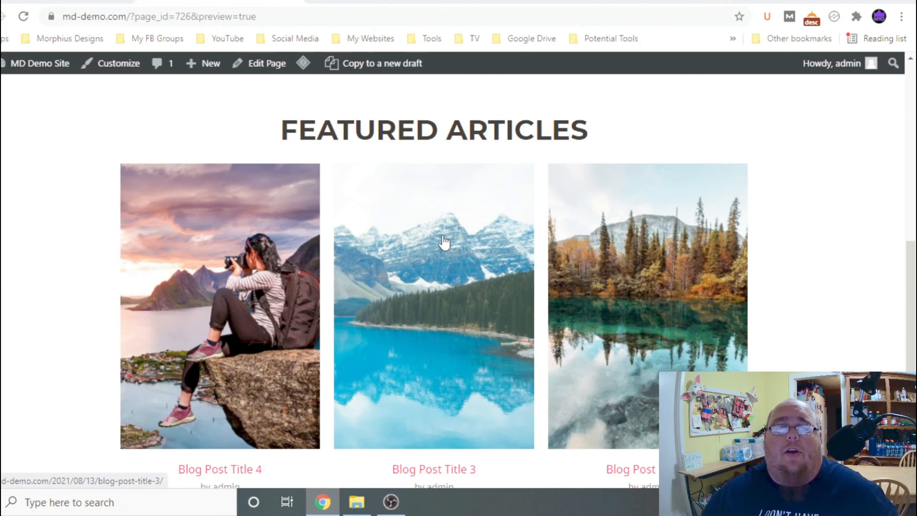
- Review the whole previewed page once more, from the header and hero to the post excerpts and footer
{"action": "scroll", "coordinate": [454, 225], "scroll_direction": "up", "scroll_amount": 10}
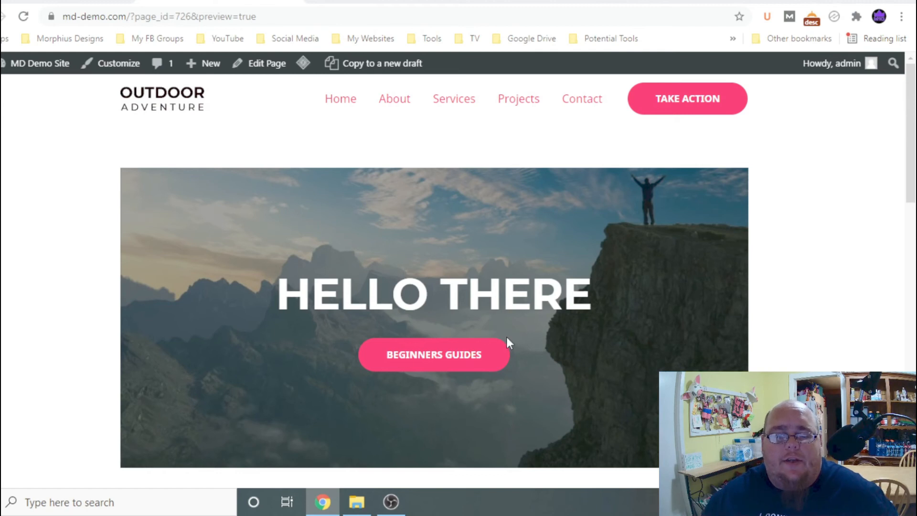
{"action": "scroll", "coordinate": [465, 301], "scroll_direction": "down", "scroll_amount": 5}
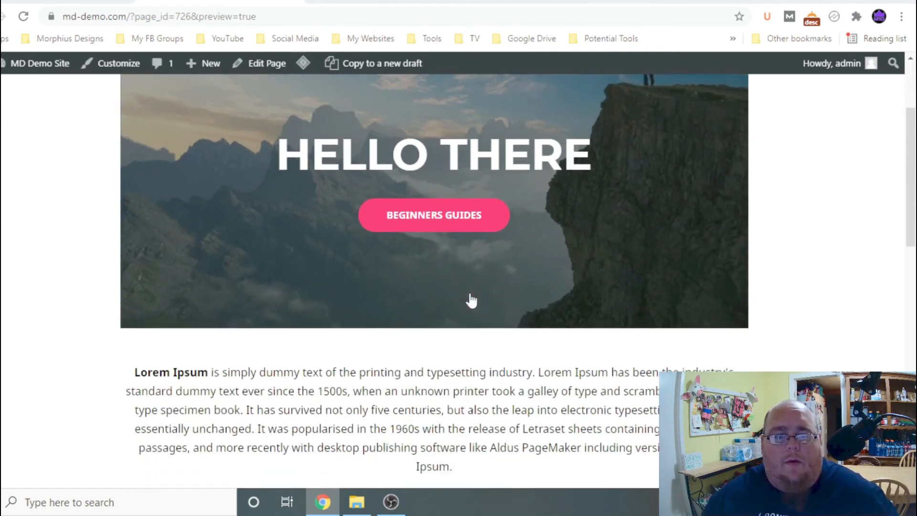
{"action": "left_click_drag", "start_coordinate": [129, 231], "coordinate": [530, 330]}
{"action": "left_click", "coordinate": [497, 343]}
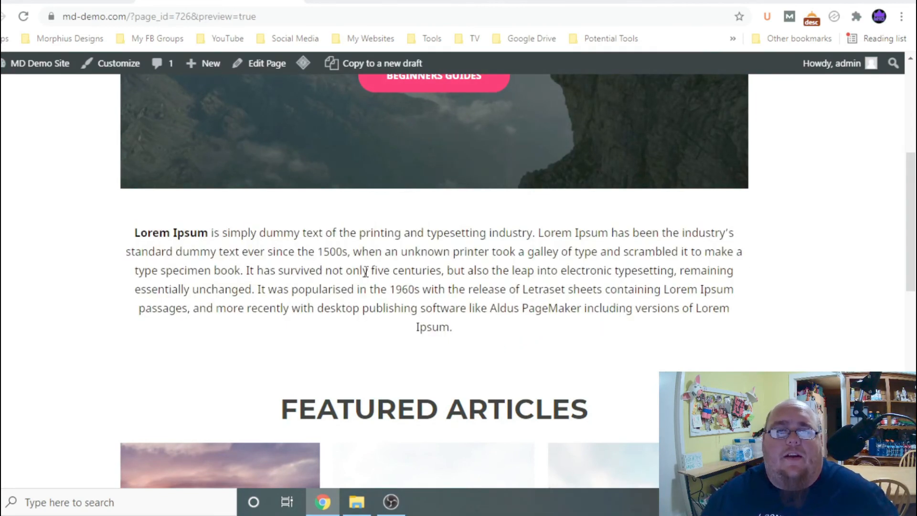
{"action": "scroll", "coordinate": [458, 267], "scroll_direction": "down", "scroll_amount": 5}
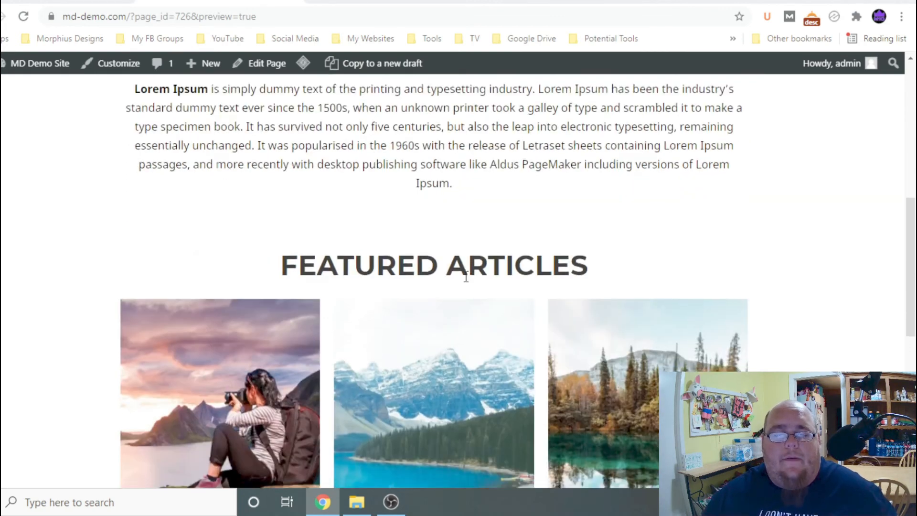
{"action": "left_click_drag", "start_coordinate": [281, 130], "coordinate": [588, 138]}
{"action": "left_click", "coordinate": [640, 139]}
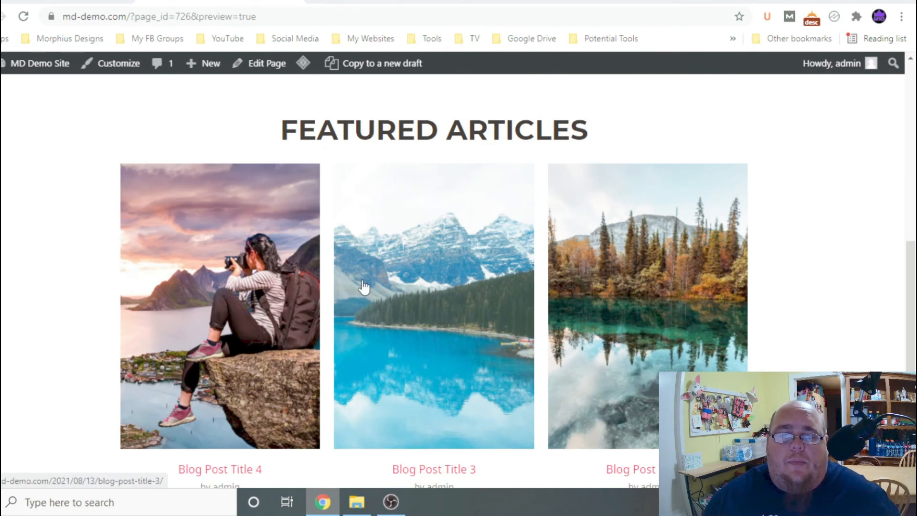
{"action": "scroll", "coordinate": [562, 276], "scroll_direction": "down", "scroll_amount": 6}
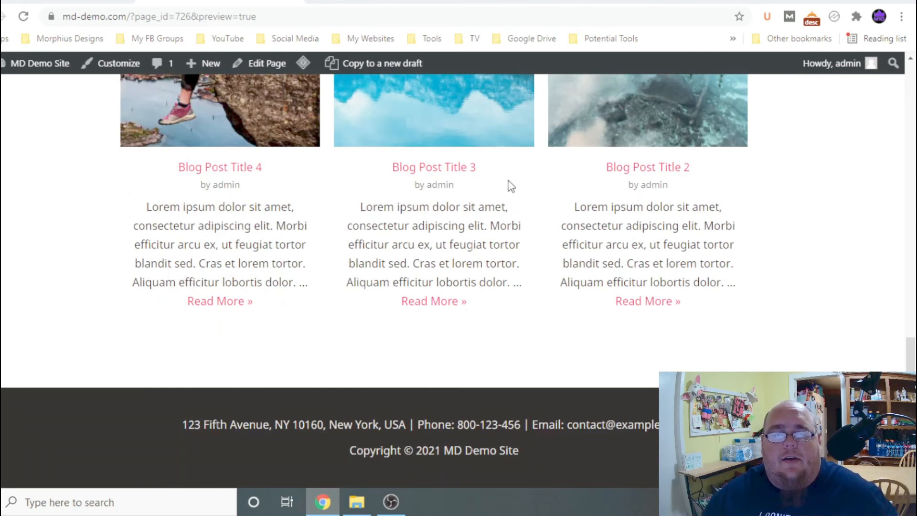
{"action": "scroll", "coordinate": [515, 198], "scroll_direction": "up", "scroll_amount": 15}
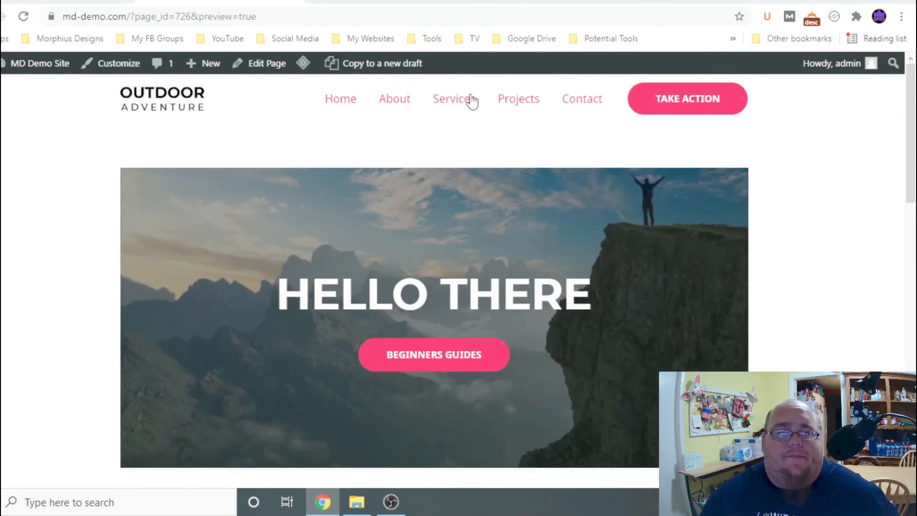
- Return to the editor and duplicate the Featured Articles heading together with its Latest Posts grid
{"action": "left_click", "coordinate": [127, 4]}
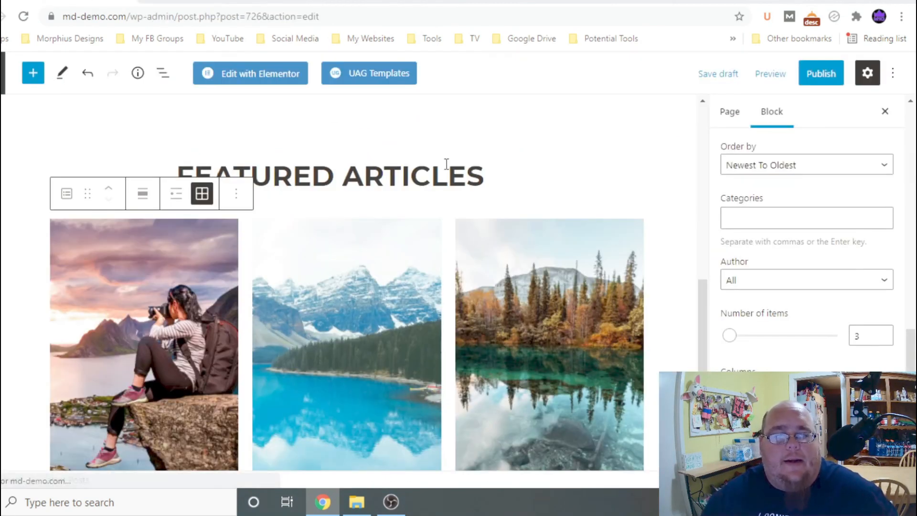
{"action": "scroll", "coordinate": [449, 165], "scroll_direction": "down", "scroll_amount": 5}
{"action": "scroll", "coordinate": [468, 164], "scroll_direction": "up", "scroll_amount": 5}
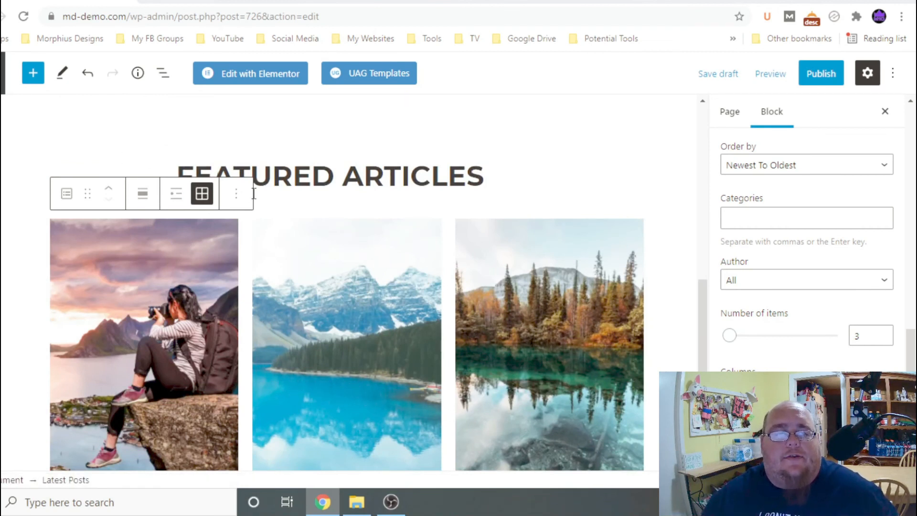
{"action": "left_click_drag", "start_coordinate": [179, 173], "coordinate": [620, 444]}
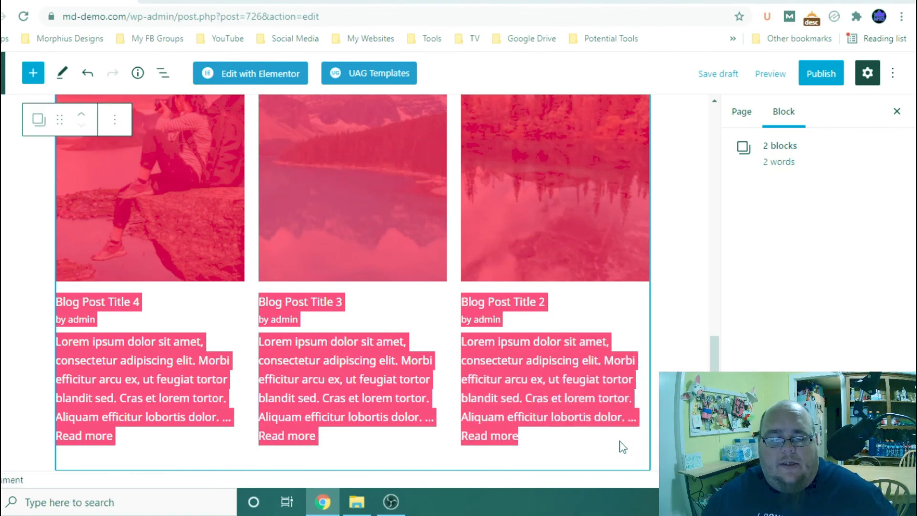
{"action": "scroll", "coordinate": [424, 306], "scroll_direction": "up", "scroll_amount": 1}
{"action": "scroll", "coordinate": [424, 305], "scroll_direction": "up", "scroll_amount": 5}
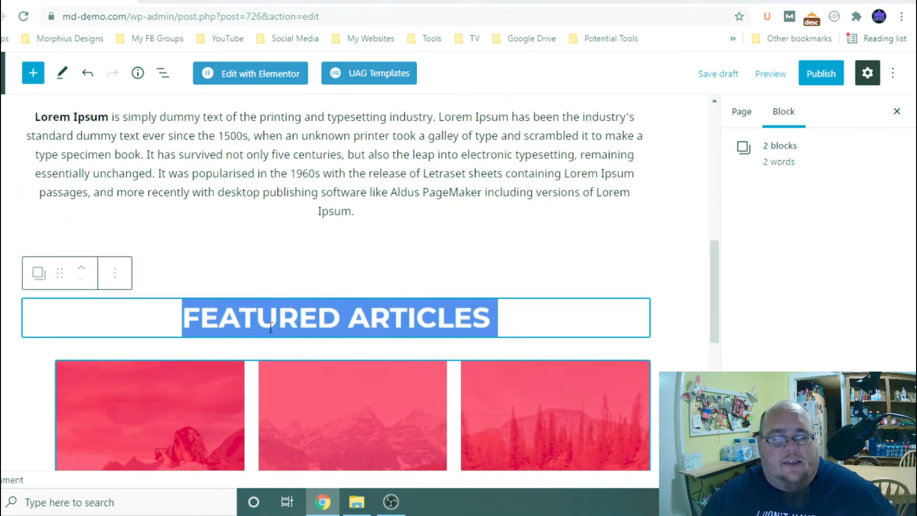
{"action": "scroll", "coordinate": [138, 324], "scroll_direction": "down", "scroll_amount": 4}
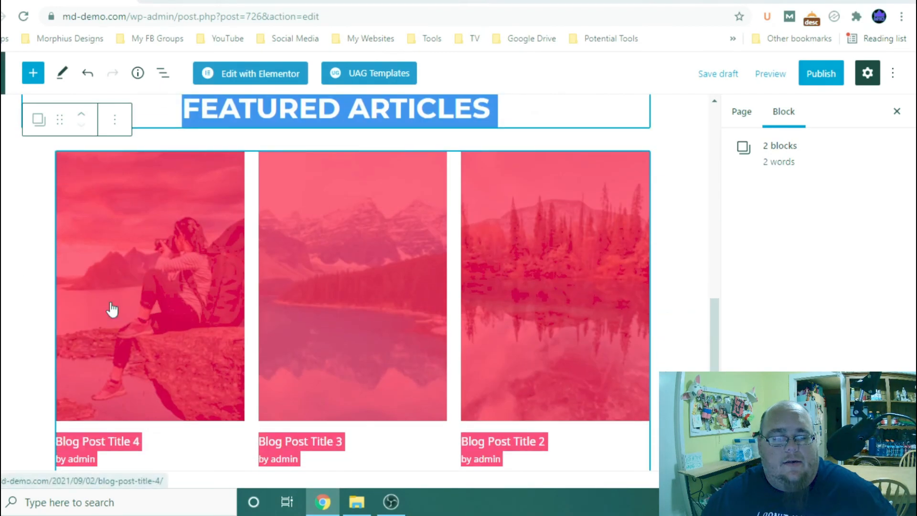
{"action": "scroll", "coordinate": [111, 207], "scroll_direction": "up", "scroll_amount": 4}
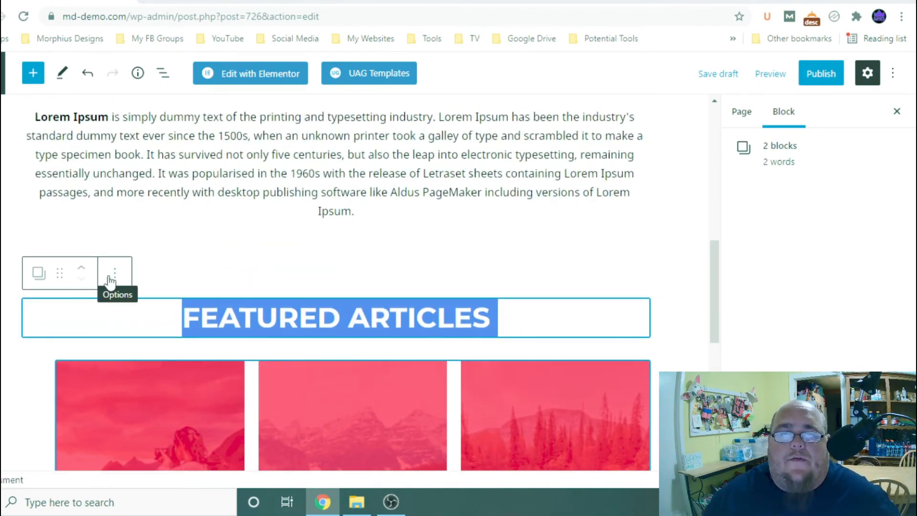
{"action": "left_click", "coordinate": [113, 273]}
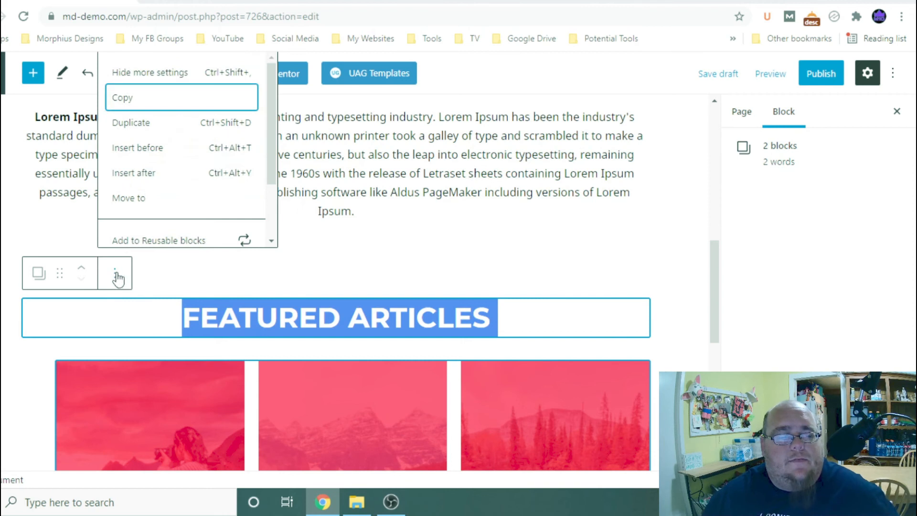
{"action": "left_click", "coordinate": [130, 134]}
- Compare the duplicated heading and post grid with the original section above, and clear the text selection
{"action": "scroll", "coordinate": [401, 153], "scroll_direction": "up", "scroll_amount": 4}
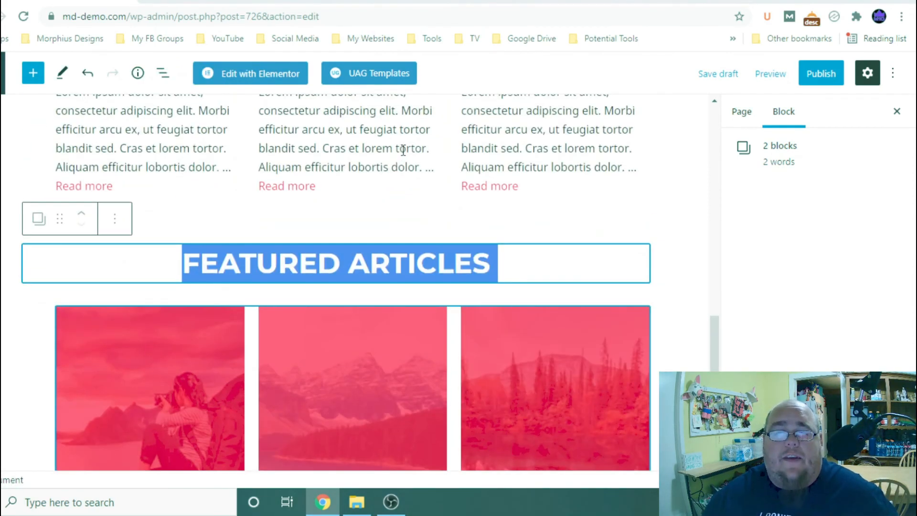
{"action": "scroll", "coordinate": [401, 153], "scroll_direction": "down", "scroll_amount": 12}
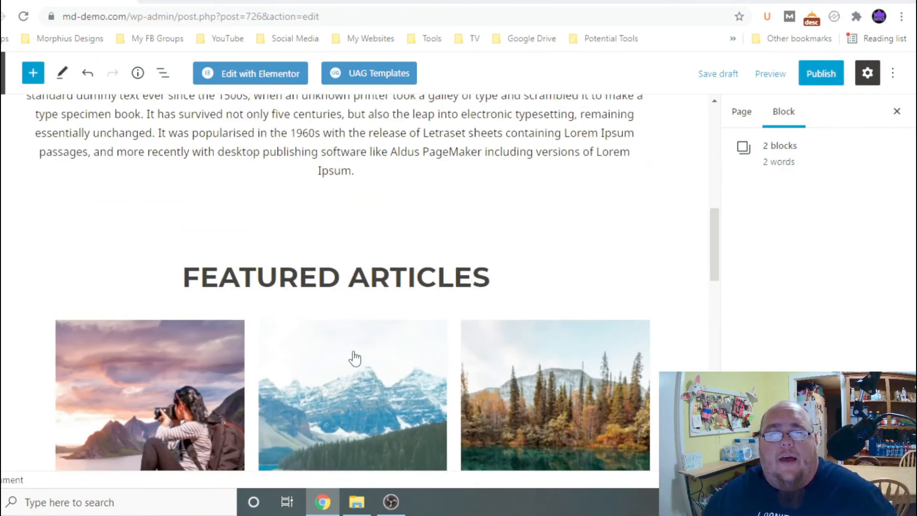
{"action": "scroll", "coordinate": [363, 349], "scroll_direction": "down", "scroll_amount": 4}
{"action": "scroll", "coordinate": [356, 295], "scroll_direction": "down", "scroll_amount": 5}
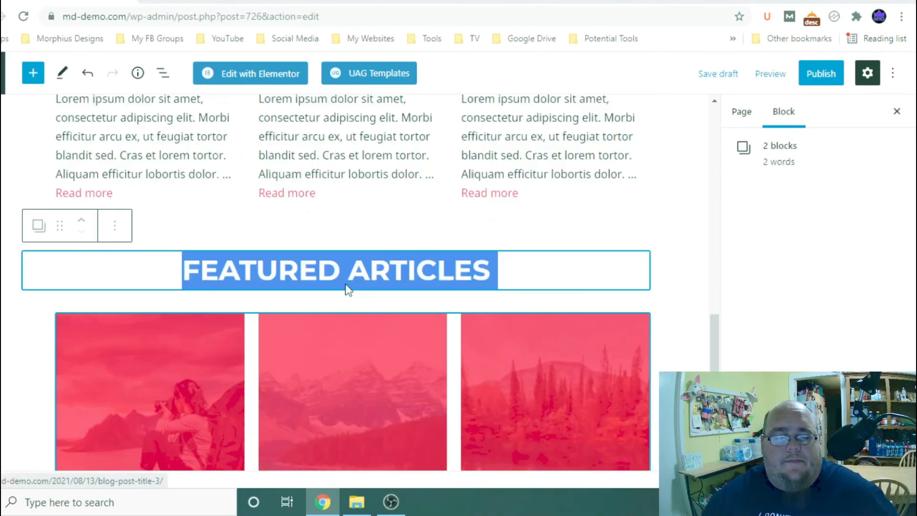
{"action": "scroll", "coordinate": [359, 204], "scroll_direction": "up", "scroll_amount": 1}
{"action": "scroll", "coordinate": [358, 199], "scroll_direction": "down", "scroll_amount": 4}
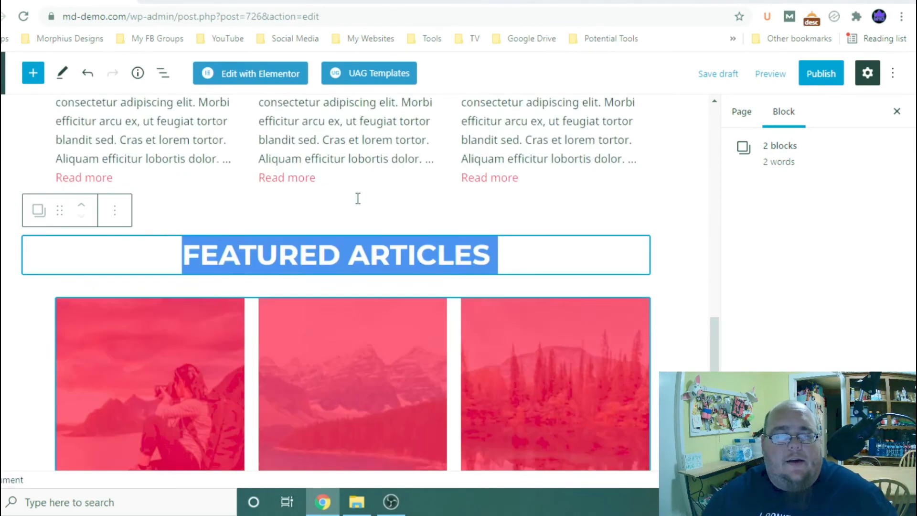
{"action": "left_click", "coordinate": [659, 133]}
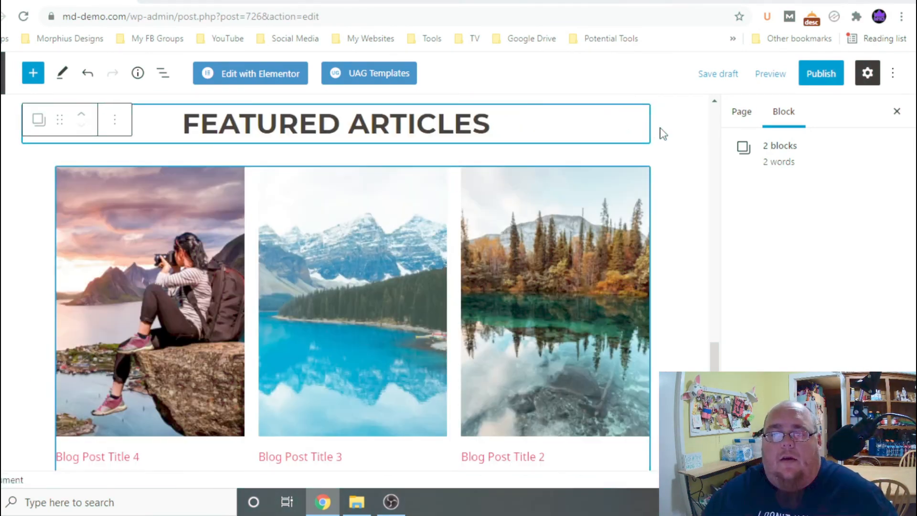
- Change the duplicated section's heading to LATEST ARTICLES
{"action": "left_click", "coordinate": [280, 132]}
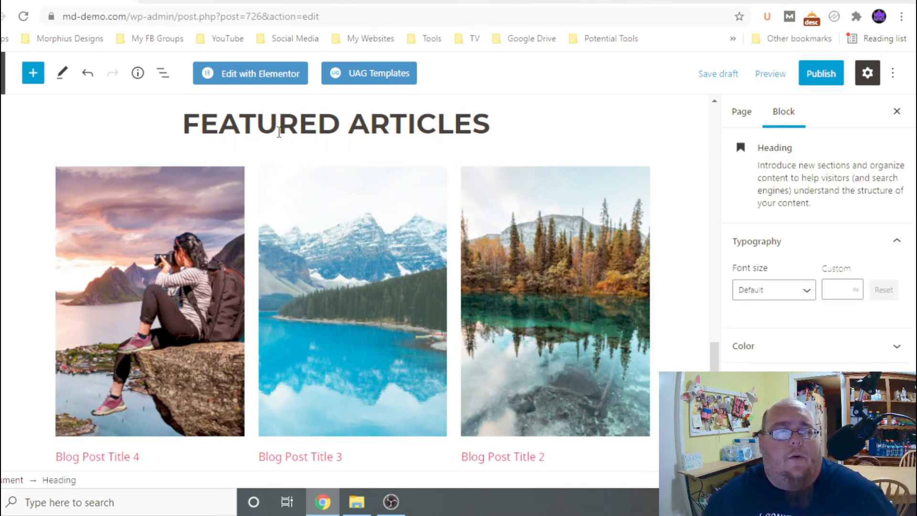
{"action": "left_click_drag", "start_coordinate": [336, 120], "coordinate": [183, 121]}
{"action": "type", "text": "LATEST"}
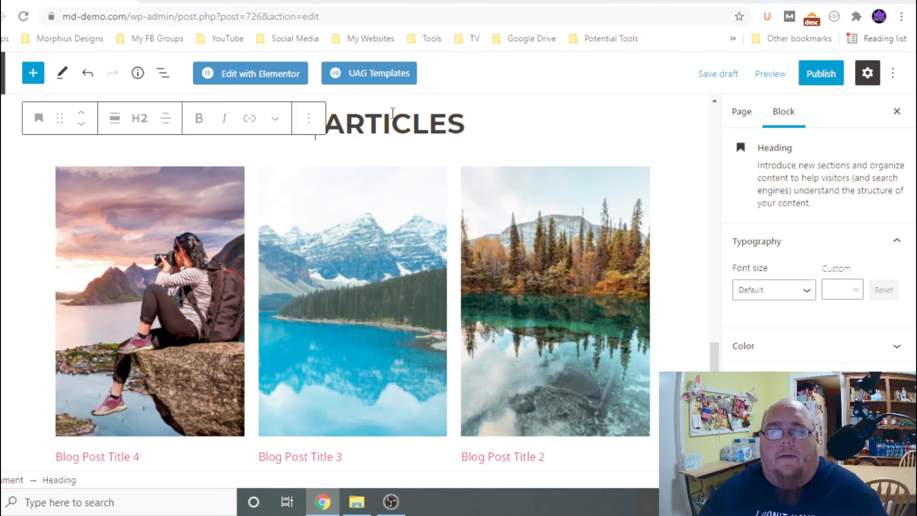
{"action": "scroll", "coordinate": [396, 215], "scroll_direction": "down", "scroll_amount": 3}
- Select the Latest Posts block in the duplicated section and examine its sorting and filtering settings
{"action": "left_click", "coordinate": [459, 150]}
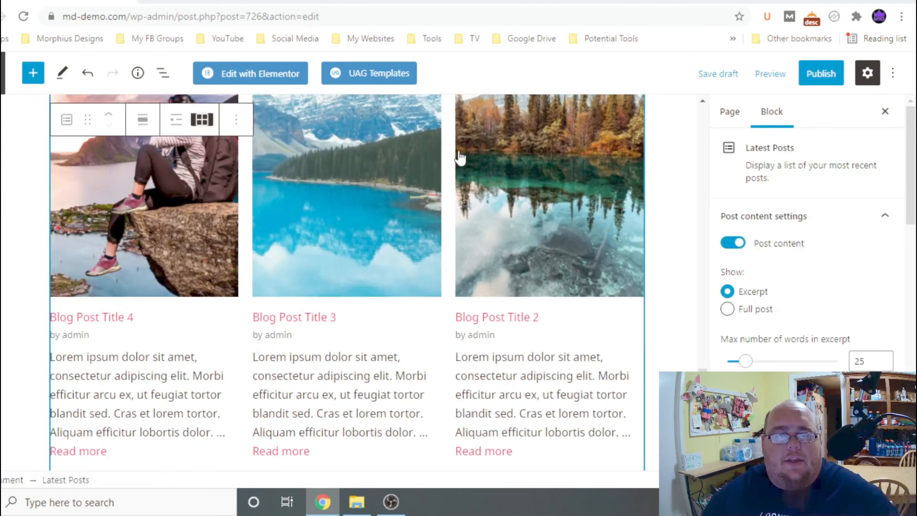
{"action": "scroll", "coordinate": [403, 246], "scroll_direction": "up", "scroll_amount": 3}
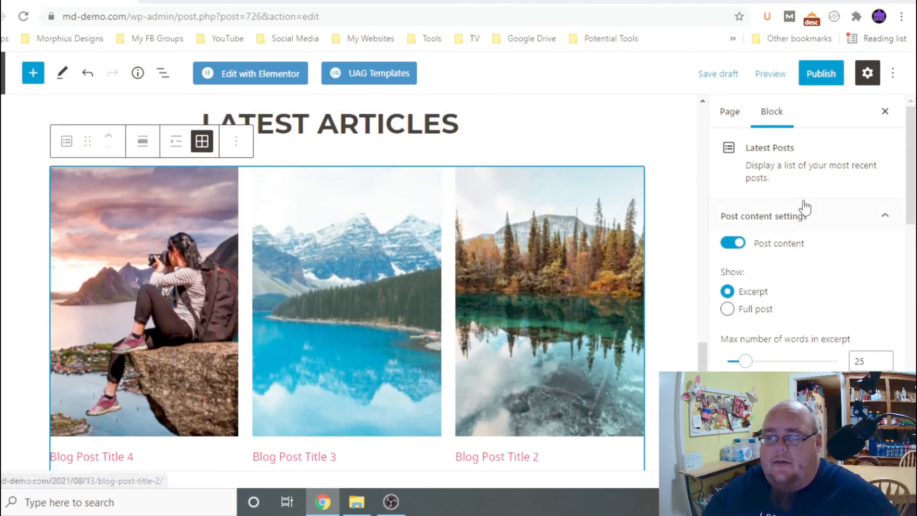
{"action": "scroll", "coordinate": [802, 207], "scroll_direction": "down", "scroll_amount": 7}
{"action": "scroll", "coordinate": [774, 291], "scroll_direction": "down", "scroll_amount": 7}
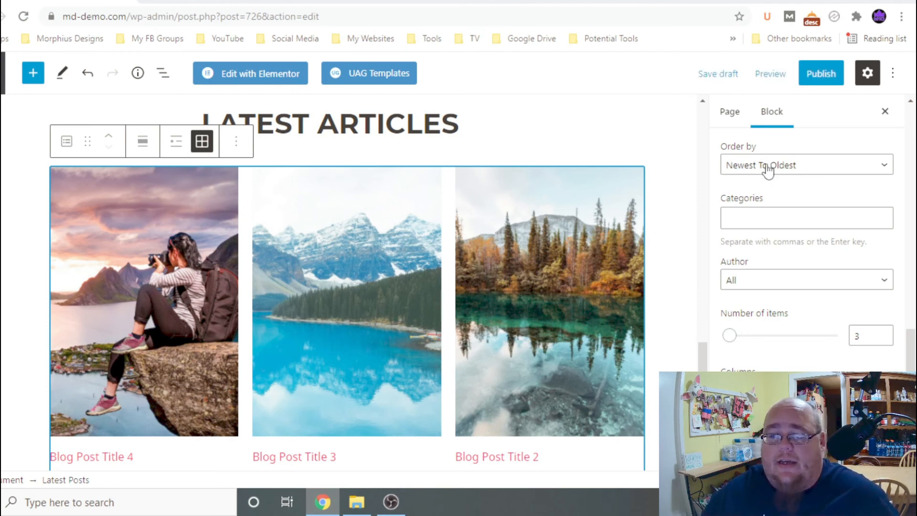
{"action": "scroll", "coordinate": [371, 246], "scroll_direction": "up", "scroll_amount": 5}
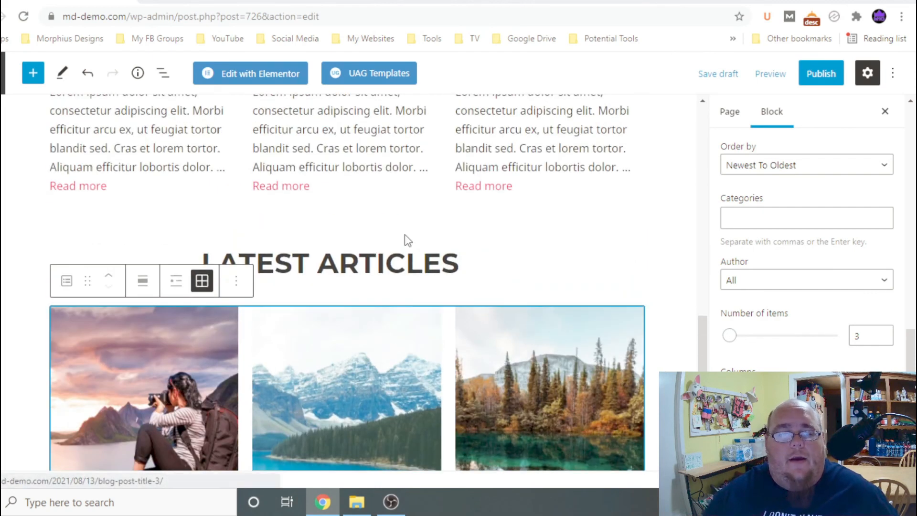
- Save the draft and reload the page preview to check the spacing around the Featured Articles and Latest Articles sections
{"action": "left_click", "coordinate": [749, 70]}
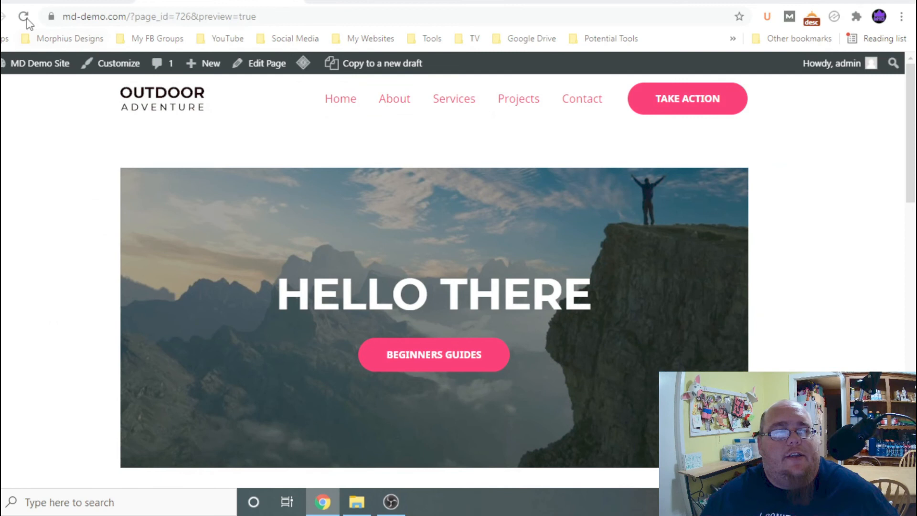
{"action": "left_click", "coordinate": [23, 17]}
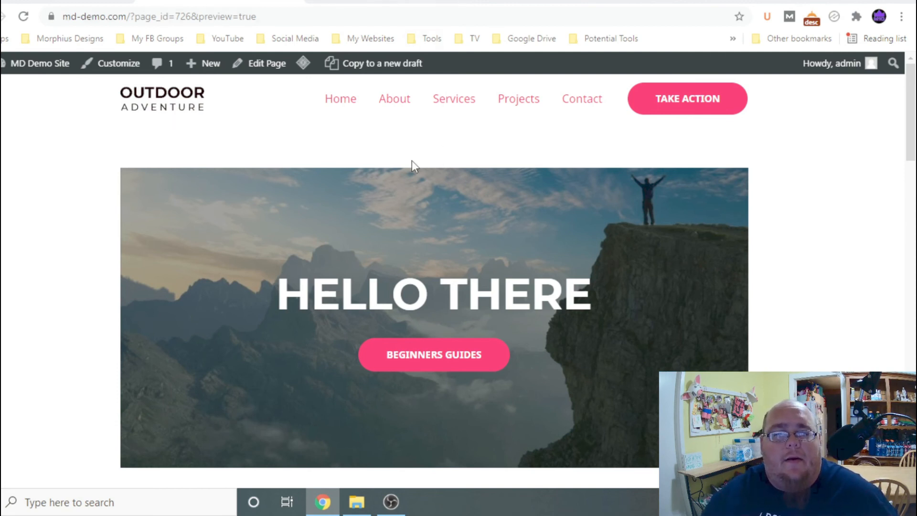
{"action": "scroll", "coordinate": [411, 161], "scroll_direction": "down", "scroll_amount": 12}
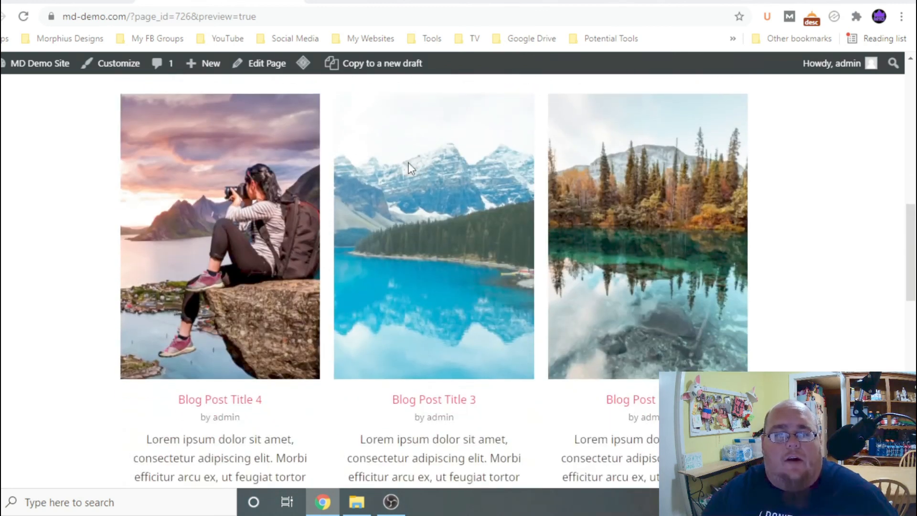
{"action": "scroll", "coordinate": [409, 167], "scroll_direction": "up", "scroll_amount": 2}
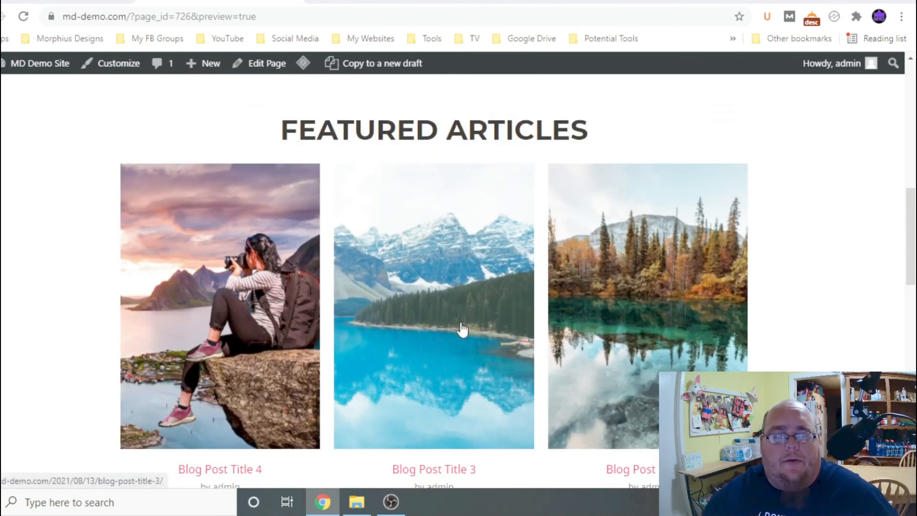
{"action": "scroll", "coordinate": [522, 282], "scroll_direction": "down", "scroll_amount": 5}
{"action": "scroll", "coordinate": [522, 280], "scroll_direction": "down", "scroll_amount": 5}
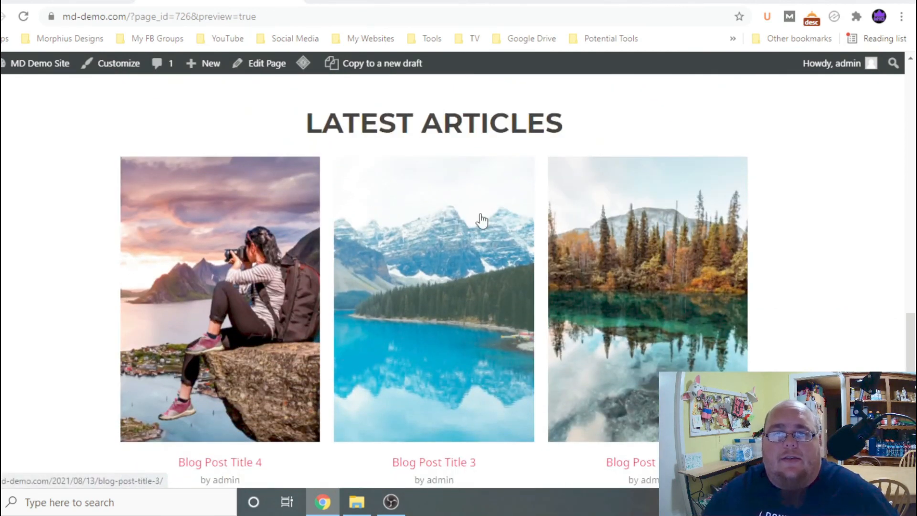
{"action": "scroll", "coordinate": [463, 268], "scroll_direction": "down", "scroll_amount": 5}
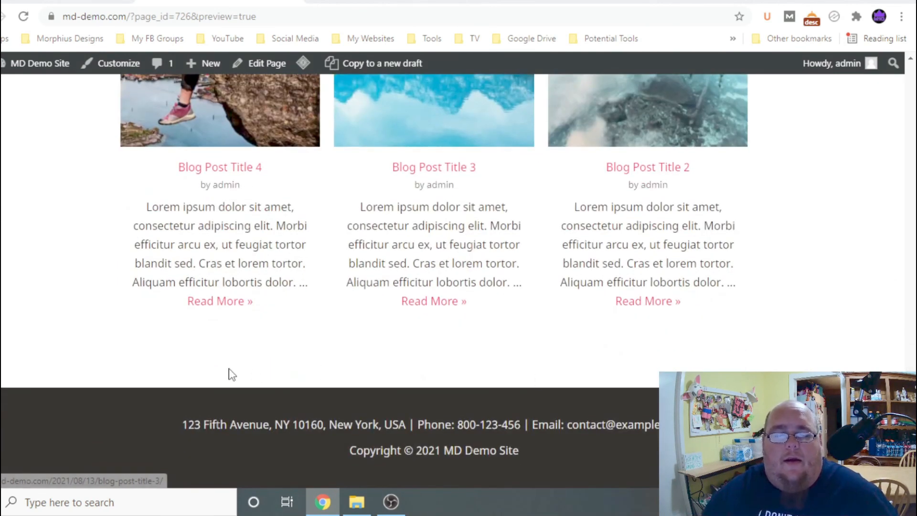
{"action": "scroll", "coordinate": [302, 185], "scroll_direction": "up", "scroll_amount": 3}
{"action": "scroll", "coordinate": [312, 195], "scroll_direction": "up", "scroll_amount": 10}
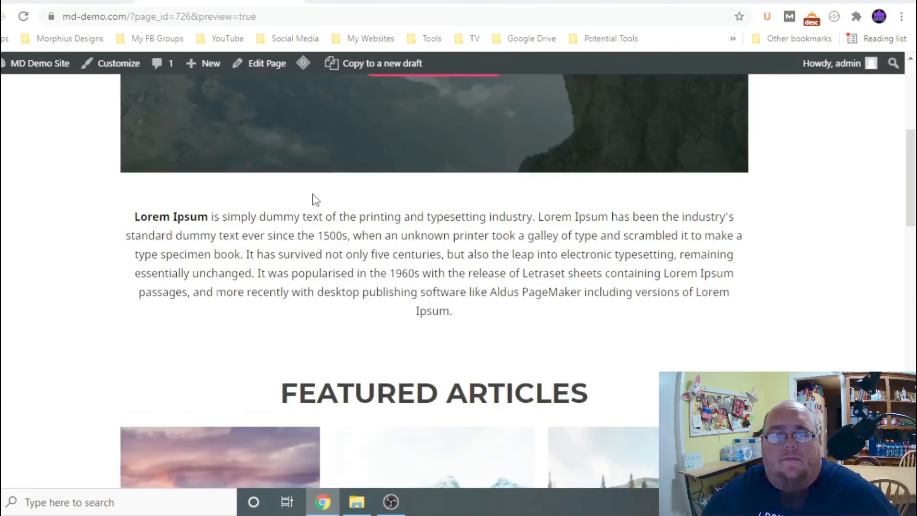
- Return to the editor and duplicate the spacer between the intro paragraph and the Featured Articles heading
{"action": "left_click", "coordinate": [89, 1]}
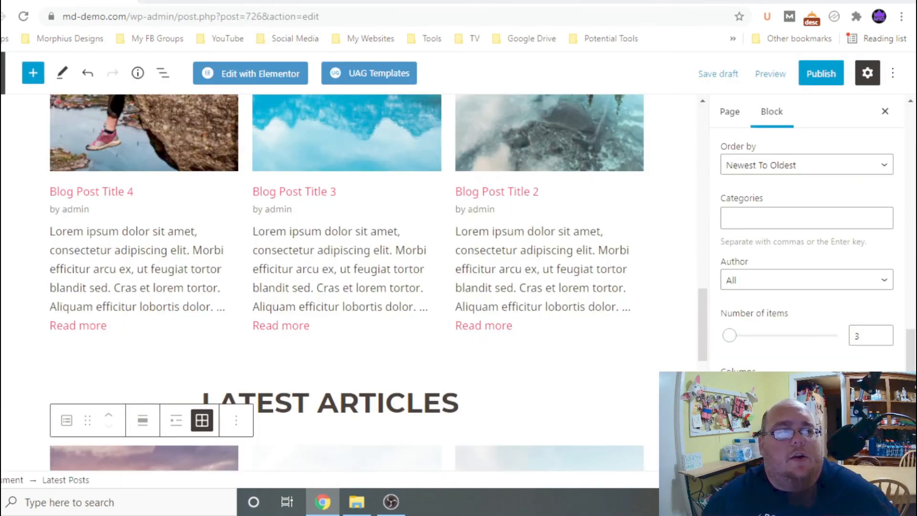
{"action": "scroll", "coordinate": [374, 291], "scroll_direction": "down", "scroll_amount": 3}
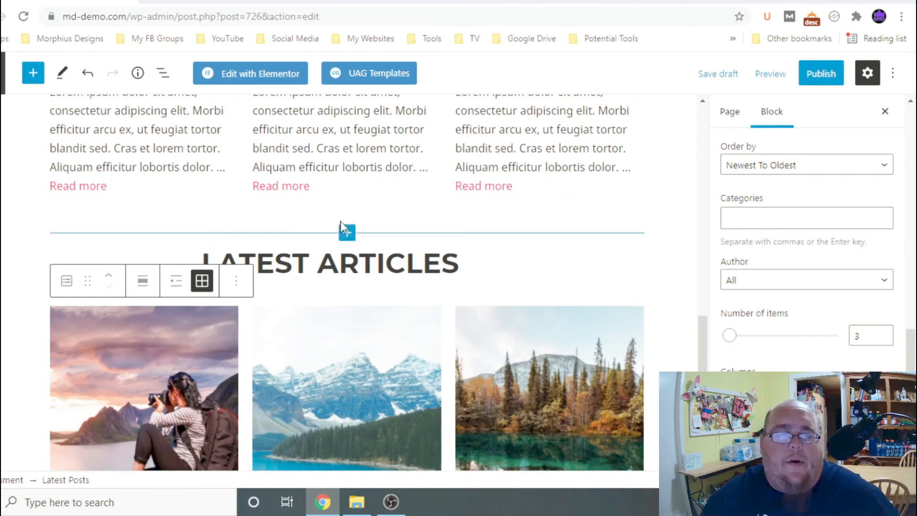
{"action": "scroll", "coordinate": [350, 220], "scroll_direction": "up", "scroll_amount": 5}
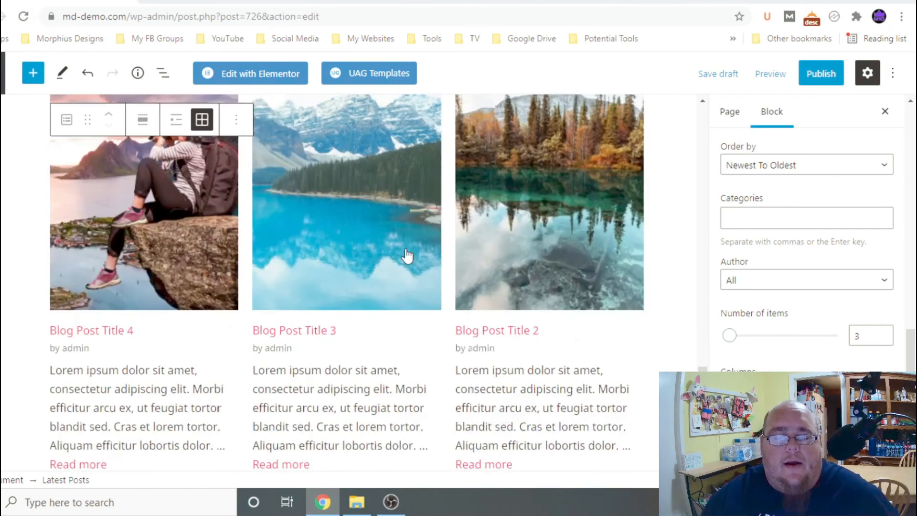
{"action": "scroll", "coordinate": [395, 257], "scroll_direction": "up", "scroll_amount": 4}
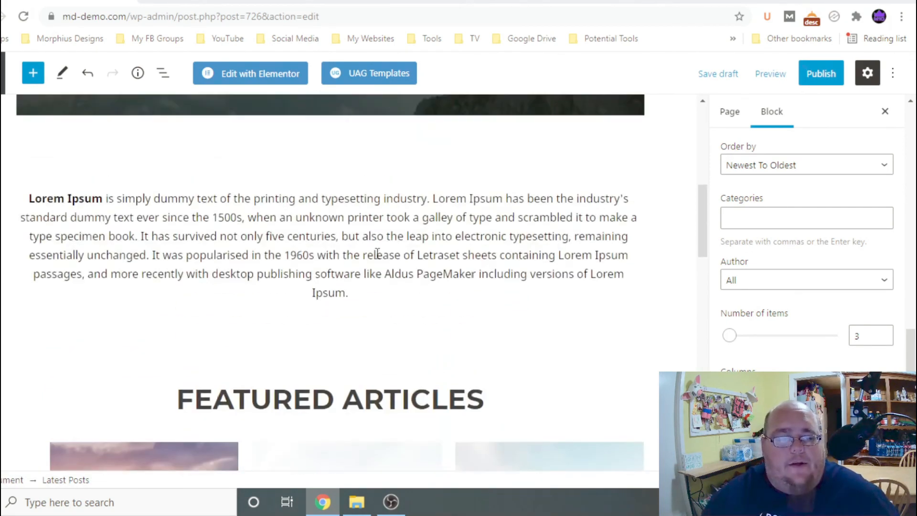
{"action": "left_click", "coordinate": [373, 345]}
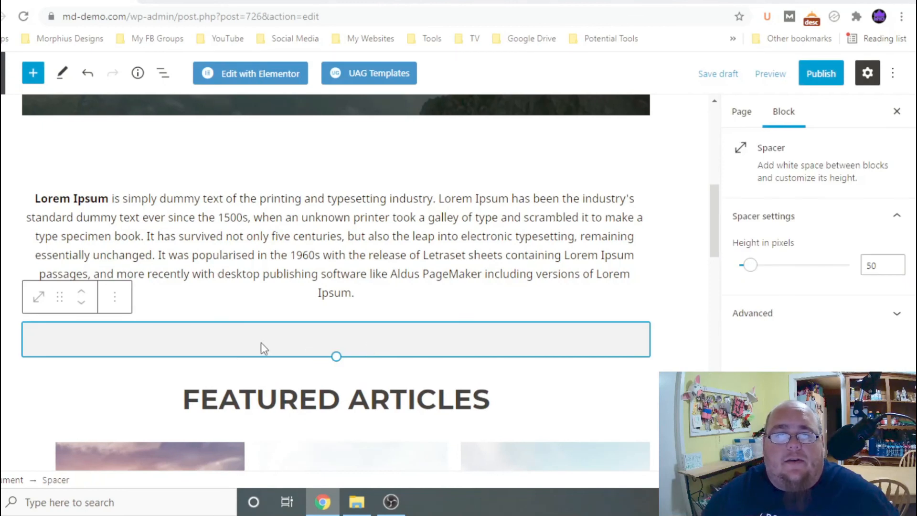
{"action": "left_click", "coordinate": [114, 297]}
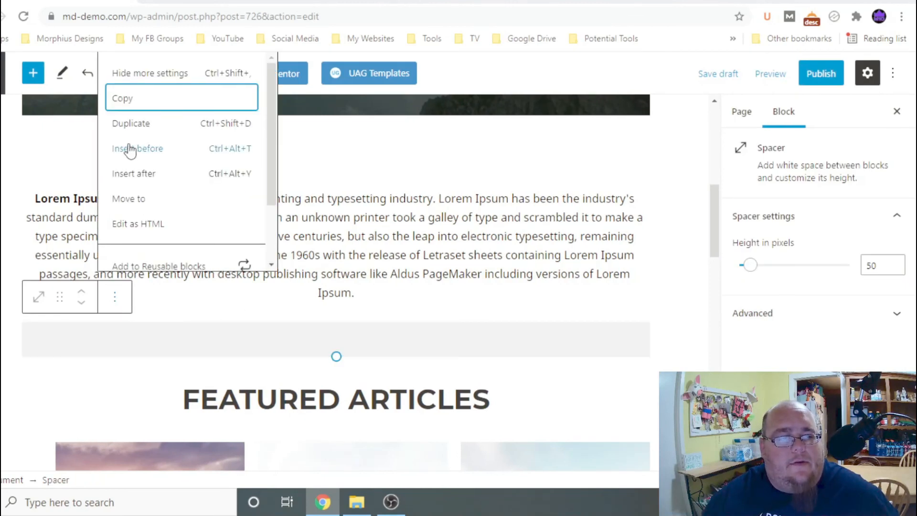
{"action": "left_click", "coordinate": [131, 125]}
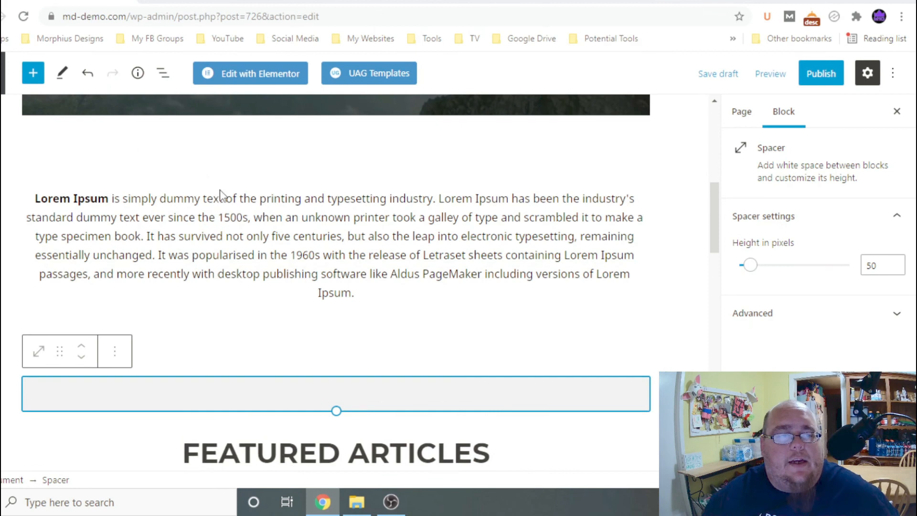
- Move the duplicated spacer down past the Featured Articles heading and post grid so it sits above the Latest Articles heading
{"action": "scroll", "coordinate": [103, 324], "scroll_direction": "down", "scroll_amount": 3}
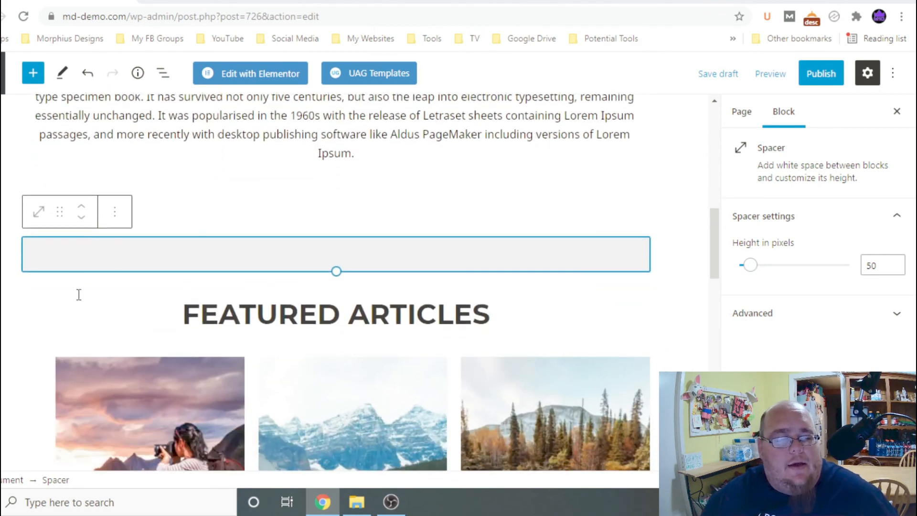
{"action": "left_click", "coordinate": [81, 221]}
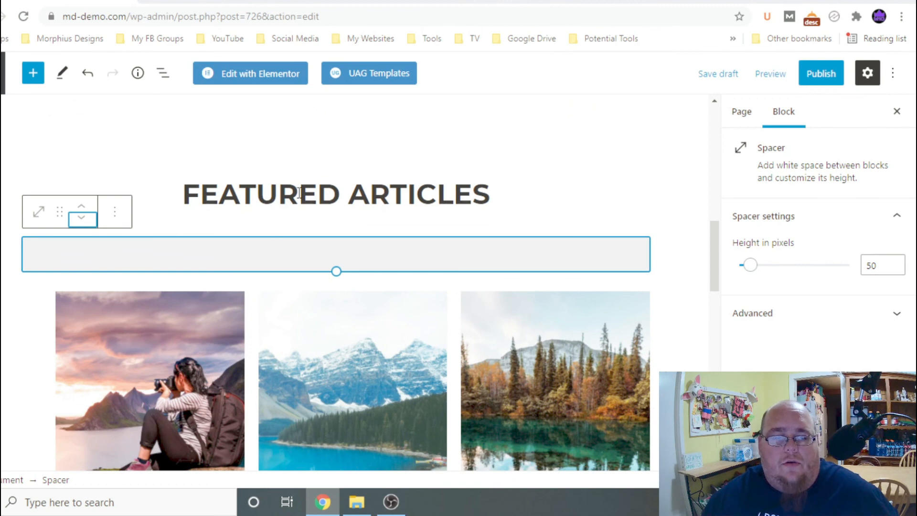
{"action": "scroll", "coordinate": [329, 194], "scroll_direction": "up", "scroll_amount": 7}
{"action": "scroll", "coordinate": [329, 195], "scroll_direction": "down", "scroll_amount": 7}
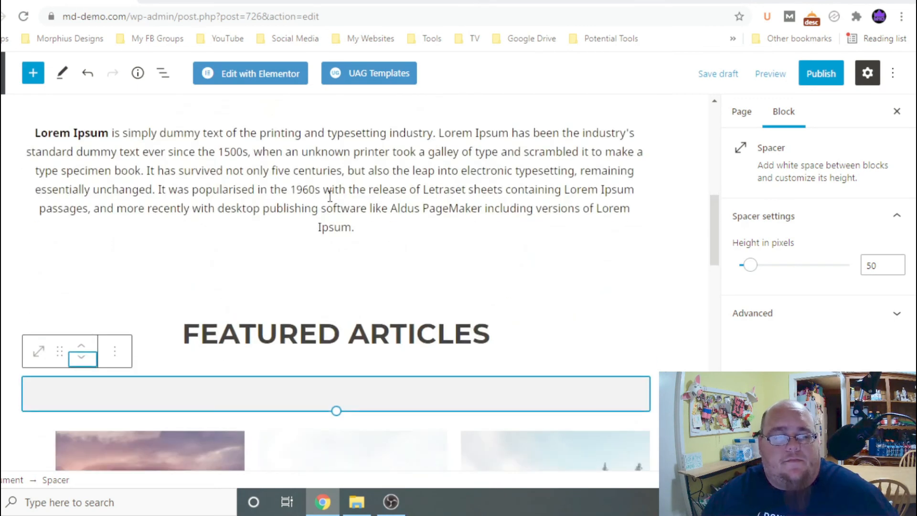
{"action": "scroll", "coordinate": [329, 194], "scroll_direction": "down", "scroll_amount": 1}
{"action": "left_click", "coordinate": [79, 152]}
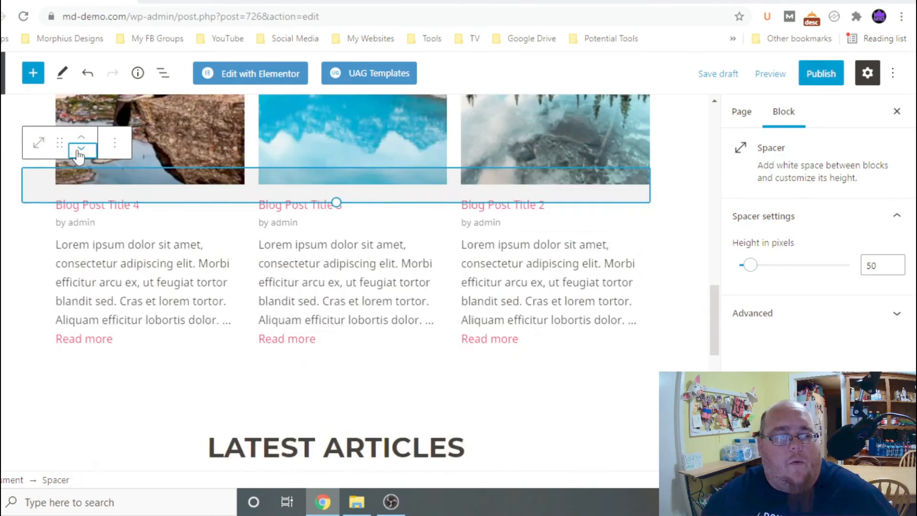
{"action": "scroll", "coordinate": [272, 159], "scroll_direction": "up", "scroll_amount": 3}
{"action": "scroll", "coordinate": [275, 203], "scroll_direction": "up", "scroll_amount": 4}
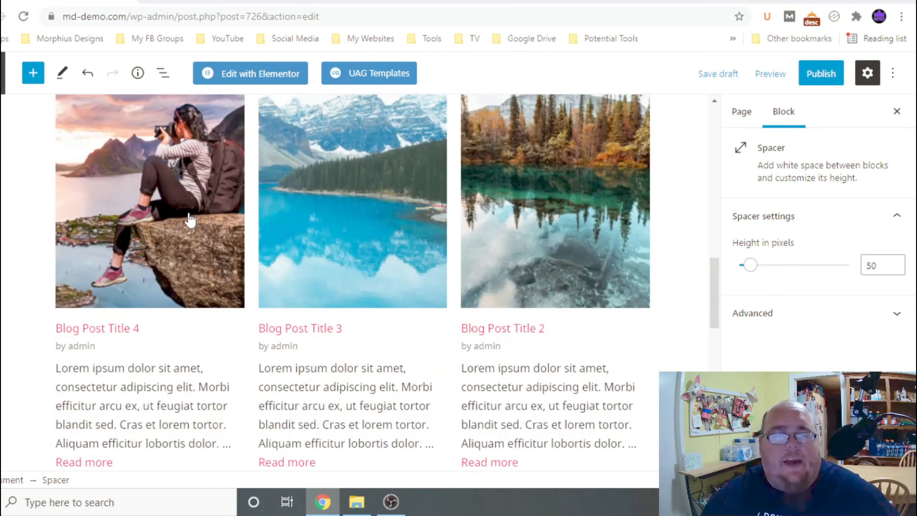
{"action": "scroll", "coordinate": [301, 201], "scroll_direction": "down", "scroll_amount": 5}
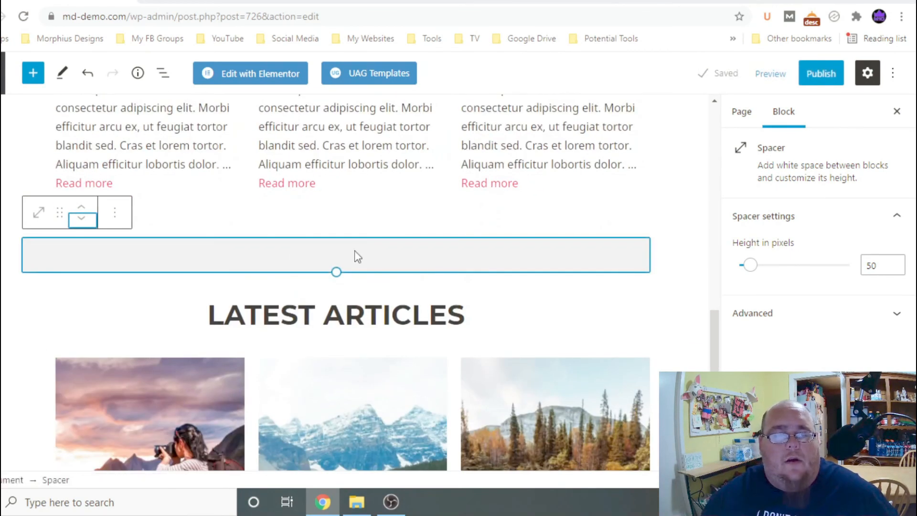
- Duplicate the spacer above the Latest Articles heading and move the copy below the last post grid
{"action": "scroll", "coordinate": [350, 258], "scroll_direction": "down", "scroll_amount": 8}
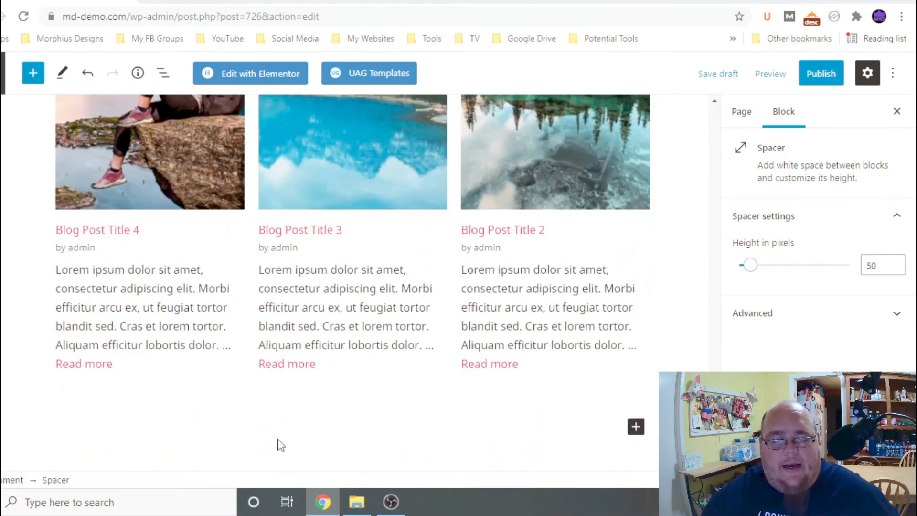
{"action": "scroll", "coordinate": [344, 266], "scroll_direction": "up", "scroll_amount": 6}
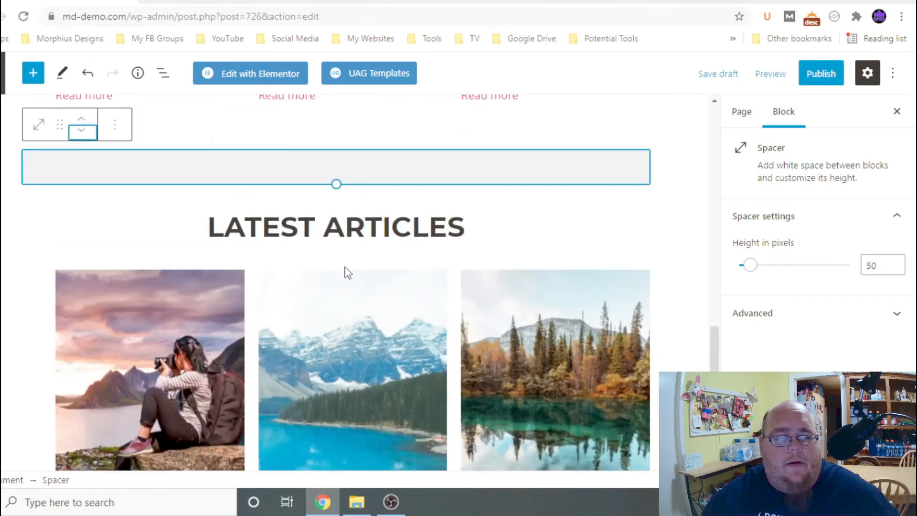
{"action": "left_click", "coordinate": [114, 216]}
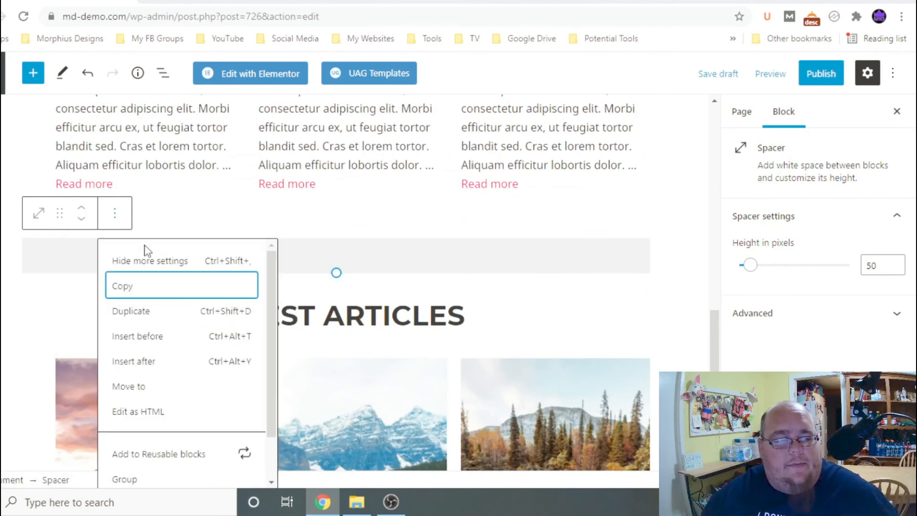
{"action": "left_click", "coordinate": [141, 321]}
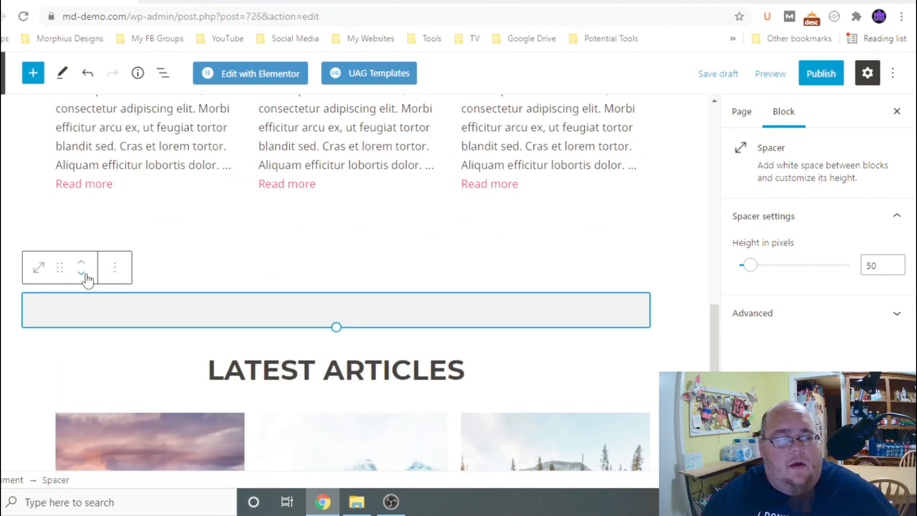
{"action": "left_click", "coordinate": [84, 275]}
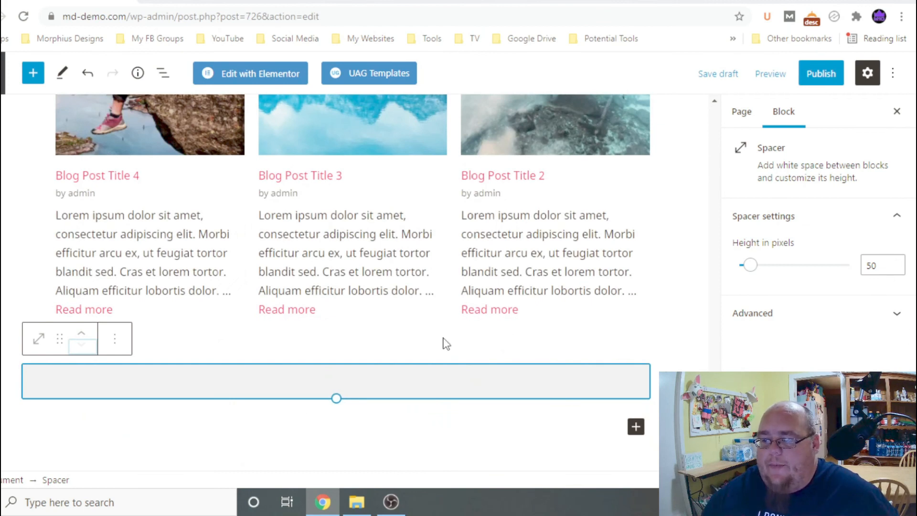
- Increase the height of the spacer at the end of the page to 75 pixels
{"action": "left_click_drag", "start_coordinate": [334, 398], "coordinate": [336, 415]}
{"action": "scroll", "coordinate": [284, 321], "scroll_direction": "up", "scroll_amount": 6}
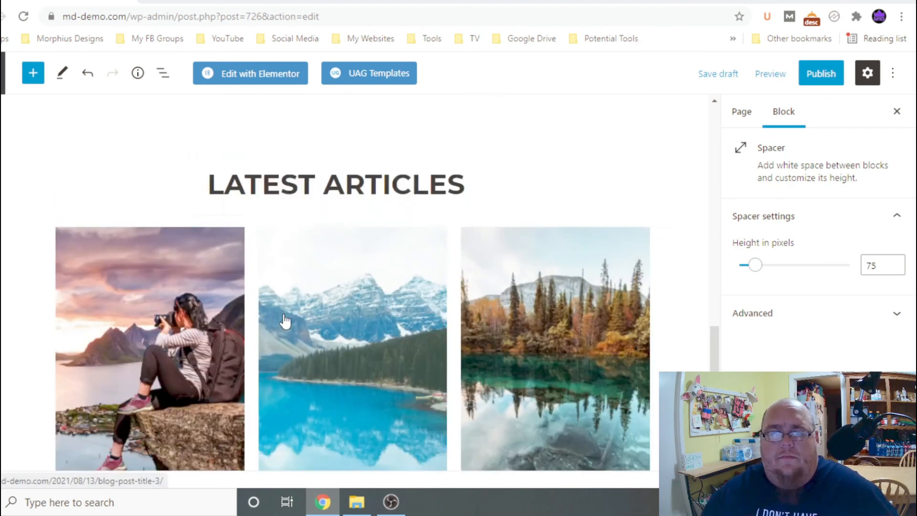
{"action": "scroll", "coordinate": [285, 321], "scroll_direction": "down", "scroll_amount": 4}
{"action": "scroll", "coordinate": [285, 321], "scroll_direction": "up", "scroll_amount": 1}
{"action": "scroll", "coordinate": [285, 320], "scroll_direction": "up", "scroll_amount": 3}
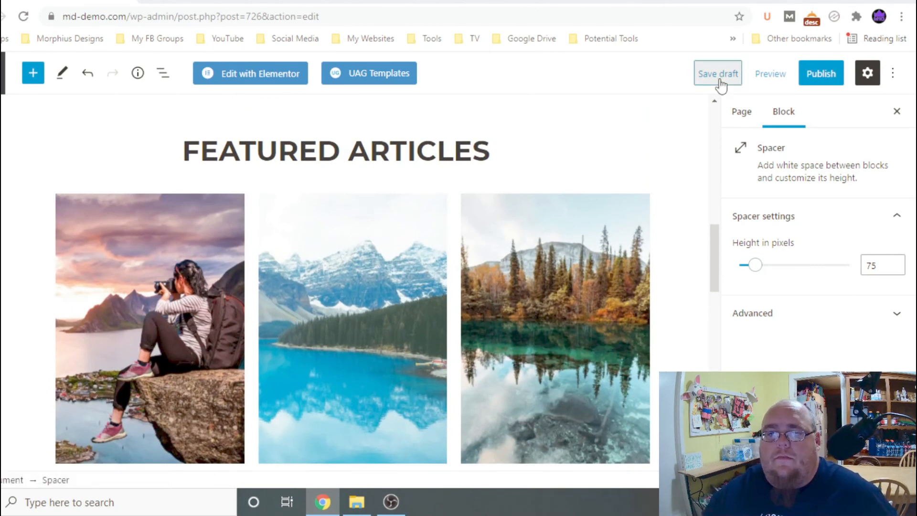
- Save the draft and reload the page preview
{"action": "left_click", "coordinate": [718, 76]}
{"action": "left_click", "coordinate": [161, 4]}
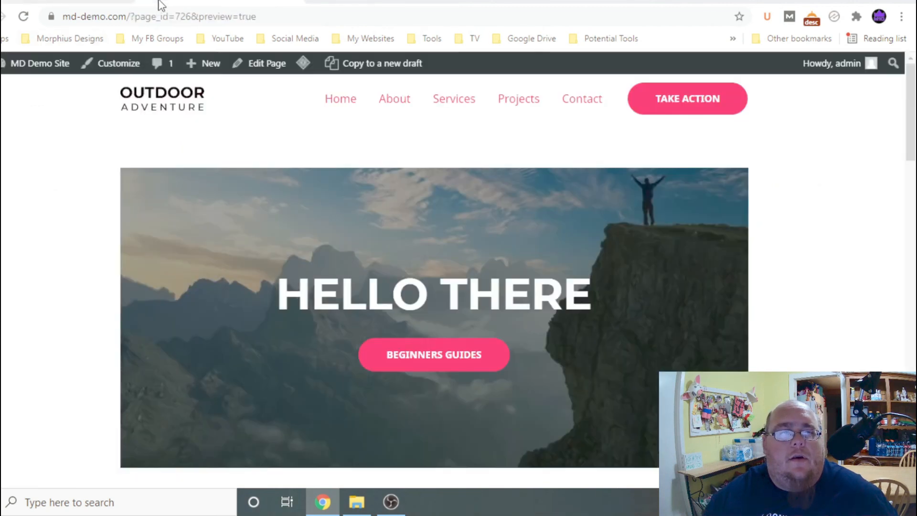
{"action": "left_click", "coordinate": [23, 14]}
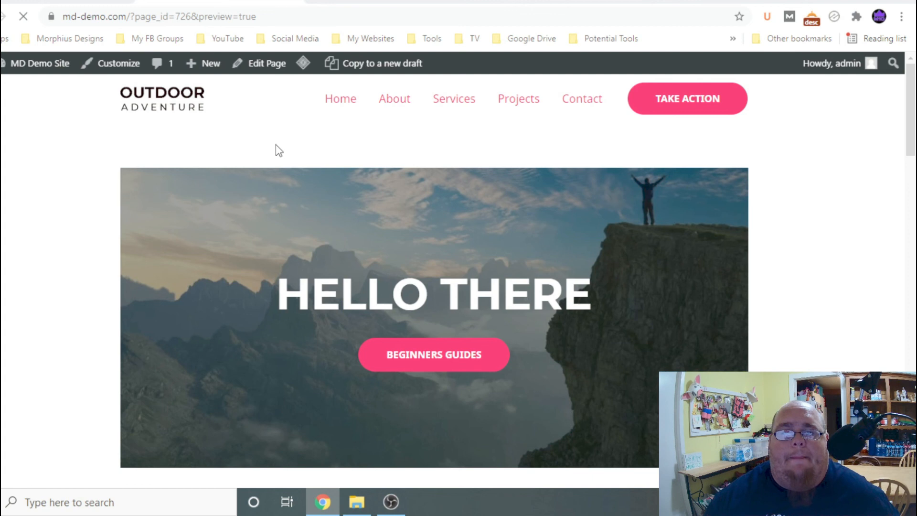
- Examine the previewed page from the hero through the Latest Articles section, comparing the spacing between sections
{"action": "scroll", "coordinate": [275, 144], "scroll_direction": "down", "scroll_amount": 5}
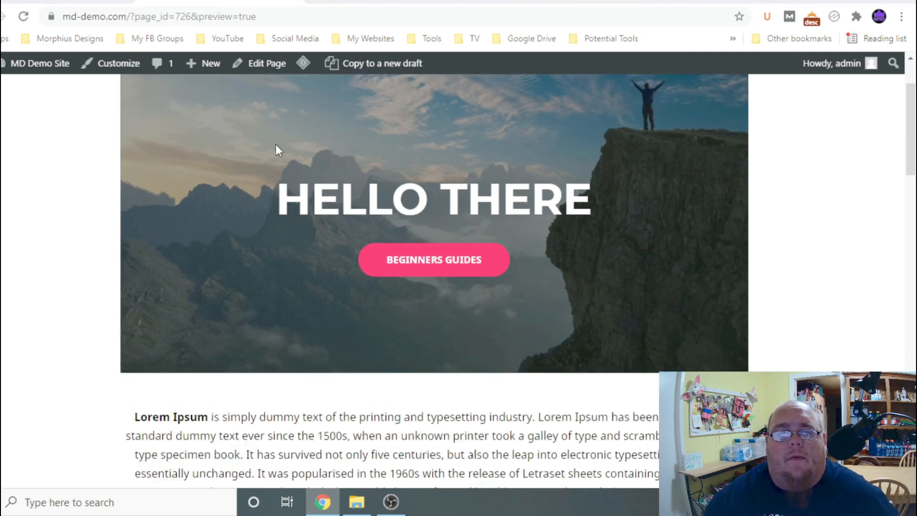
{"action": "scroll", "coordinate": [276, 147], "scroll_direction": "down", "scroll_amount": 3}
{"action": "scroll", "coordinate": [409, 147], "scroll_direction": "up", "scroll_amount": 4}
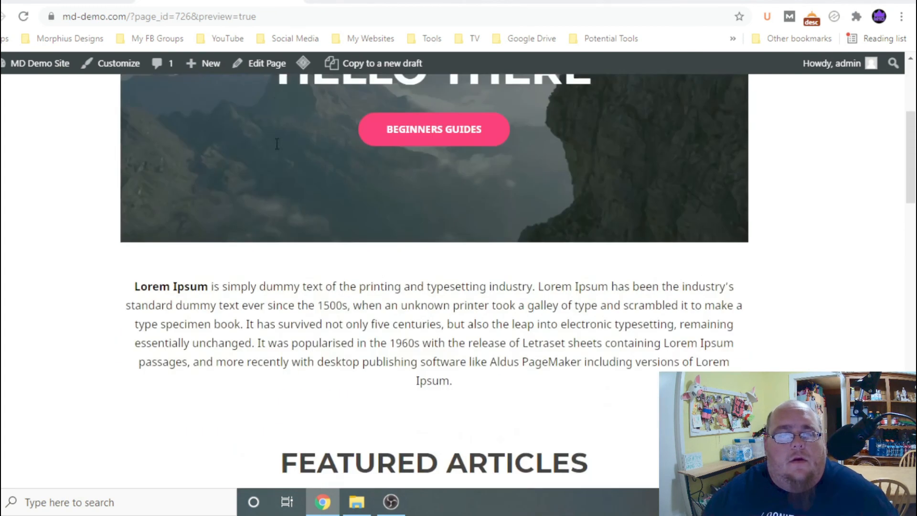
{"action": "scroll", "coordinate": [415, 329], "scroll_direction": "down", "scroll_amount": 4}
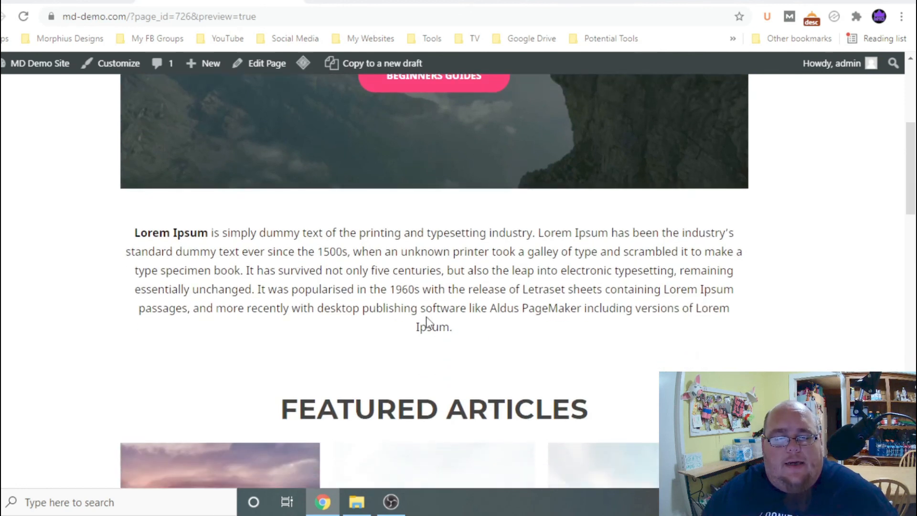
{"action": "scroll", "coordinate": [415, 337], "scroll_direction": "down", "scroll_amount": 4}
{"action": "scroll", "coordinate": [337, 297], "scroll_direction": "up", "scroll_amount": 3}
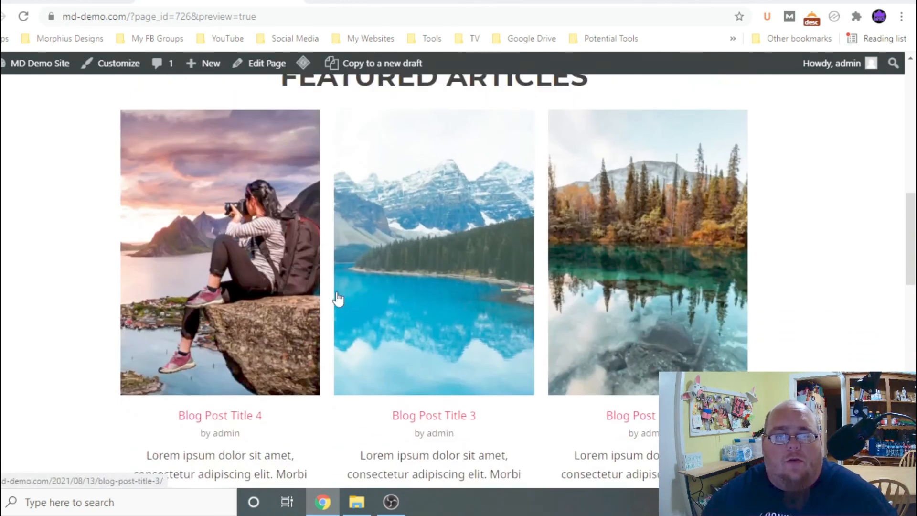
{"action": "scroll", "coordinate": [440, 285], "scroll_direction": "down", "scroll_amount": 10}
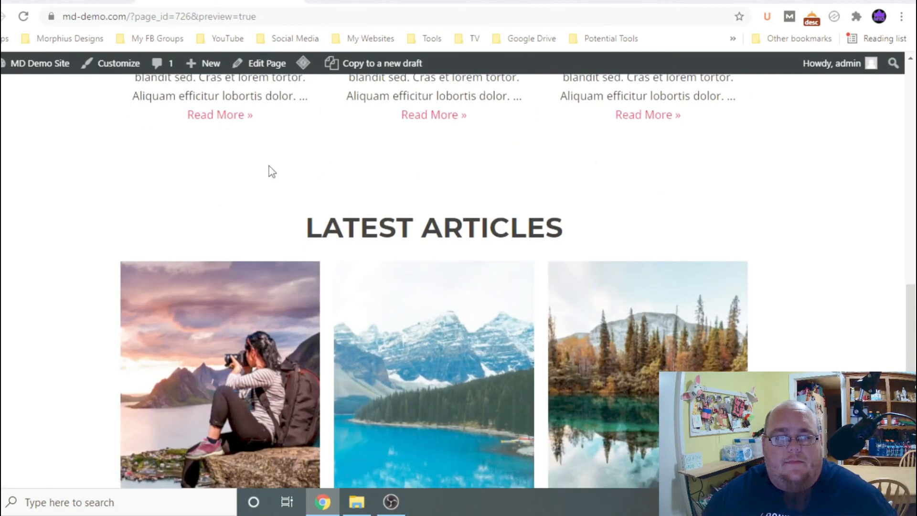
{"action": "scroll", "coordinate": [342, 164], "scroll_direction": "up", "scroll_amount": 4}
{"action": "scroll", "coordinate": [373, 282], "scroll_direction": "up", "scroll_amount": 5}
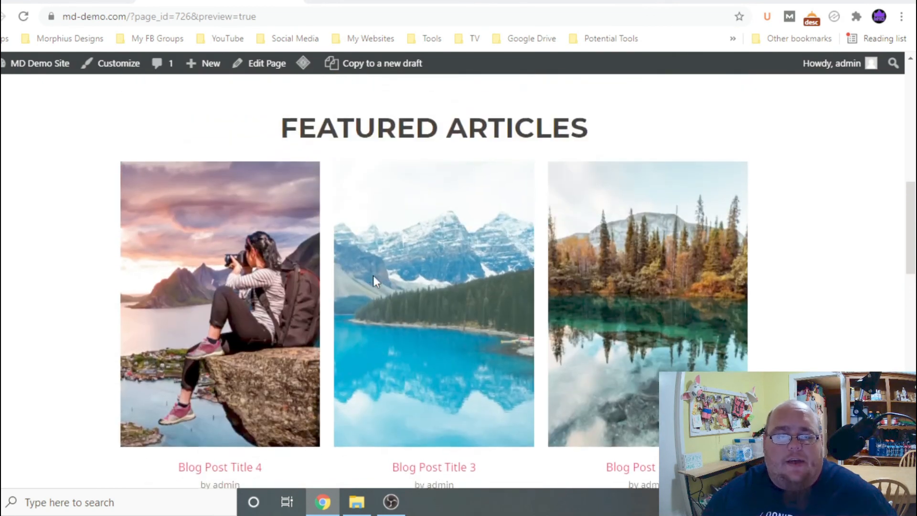
- Review the complete page preview down to the footer and back up, checking the spacing around both article sections and the hero
{"action": "scroll", "coordinate": [373, 276], "scroll_direction": "up", "scroll_amount": 3}
{"action": "scroll", "coordinate": [460, 284], "scroll_direction": "down", "scroll_amount": 10}
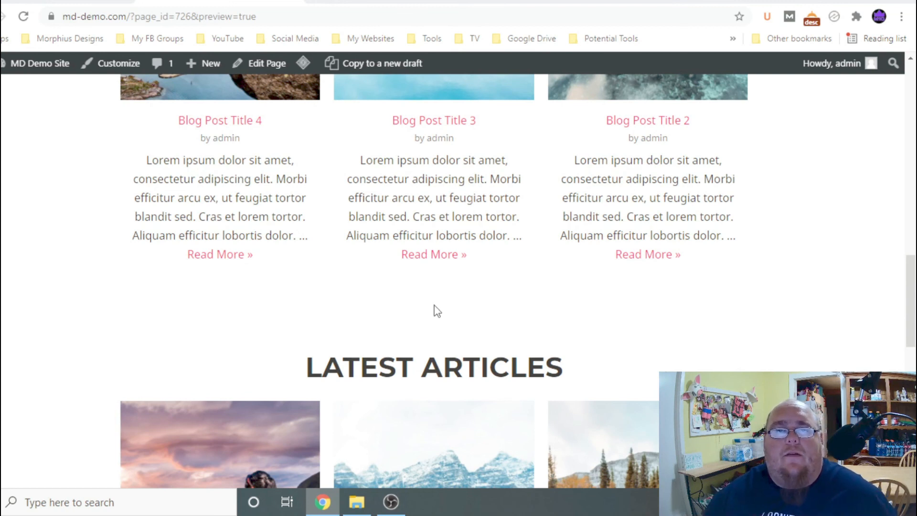
{"action": "scroll", "coordinate": [435, 301], "scroll_direction": "down", "scroll_amount": 1}
{"action": "scroll", "coordinate": [434, 302], "scroll_direction": "down", "scroll_amount": 3}
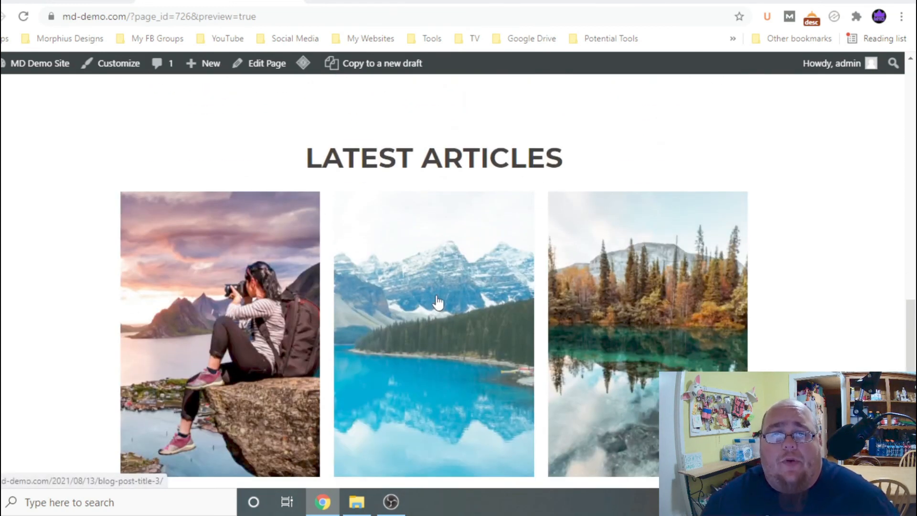
{"action": "scroll", "coordinate": [437, 302], "scroll_direction": "down", "scroll_amount": 8}
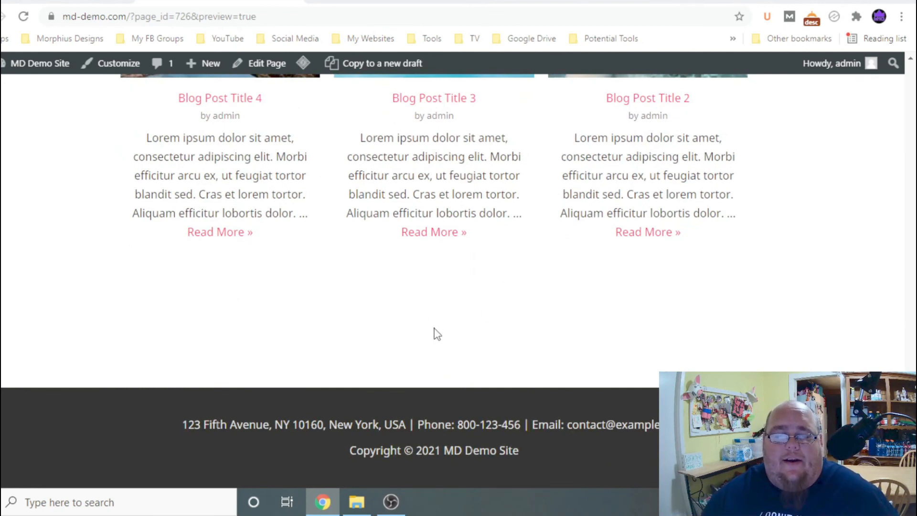
{"action": "scroll", "coordinate": [440, 286], "scroll_direction": "up", "scroll_amount": 6}
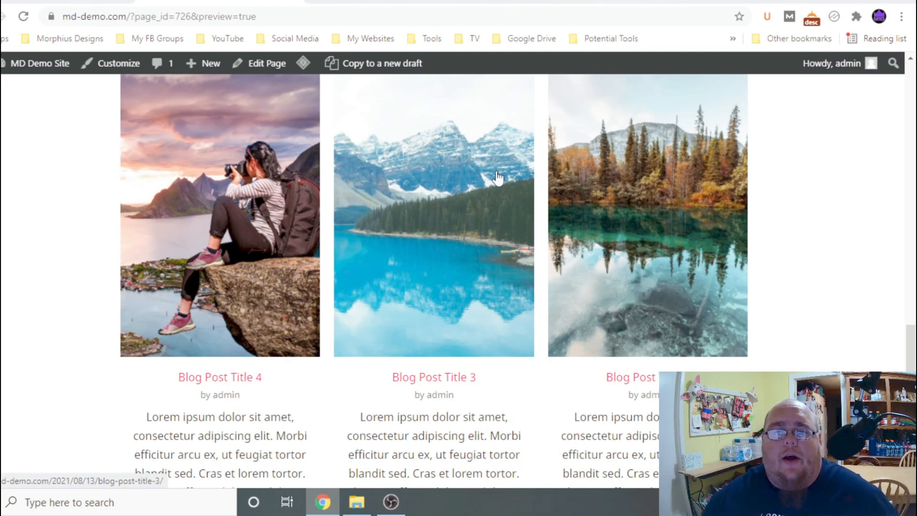
{"action": "scroll", "coordinate": [497, 175], "scroll_direction": "up", "scroll_amount": 4}
{"action": "scroll", "coordinate": [496, 174], "scroll_direction": "up", "scroll_amount": 13}
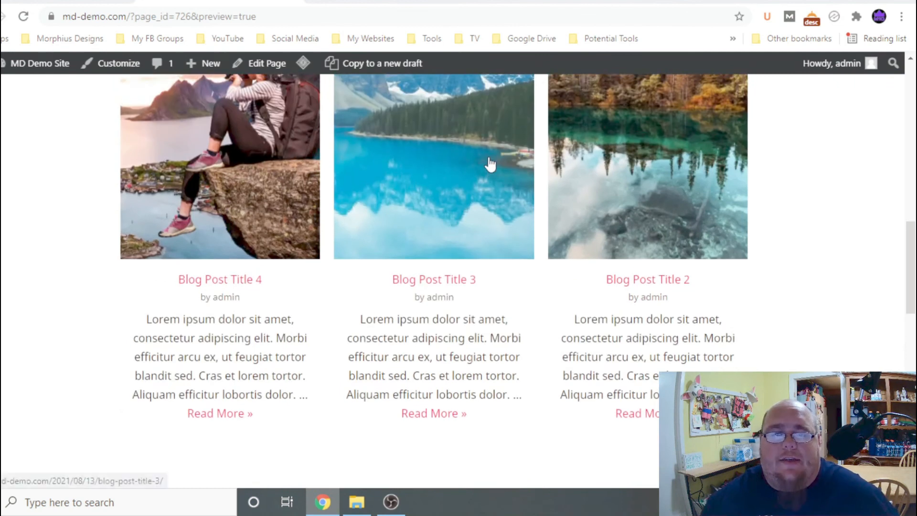
{"action": "scroll", "coordinate": [490, 165], "scroll_direction": "up", "scroll_amount": 6}
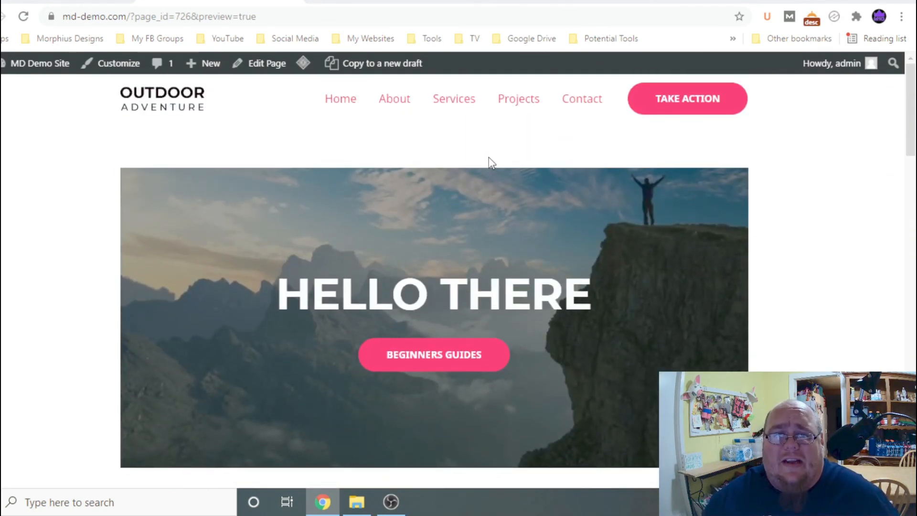
{"action": "scroll", "coordinate": [478, 163], "scroll_direction": "down", "scroll_amount": 4}
{"action": "scroll", "coordinate": [346, 208], "scroll_direction": "down", "scroll_amount": 4}
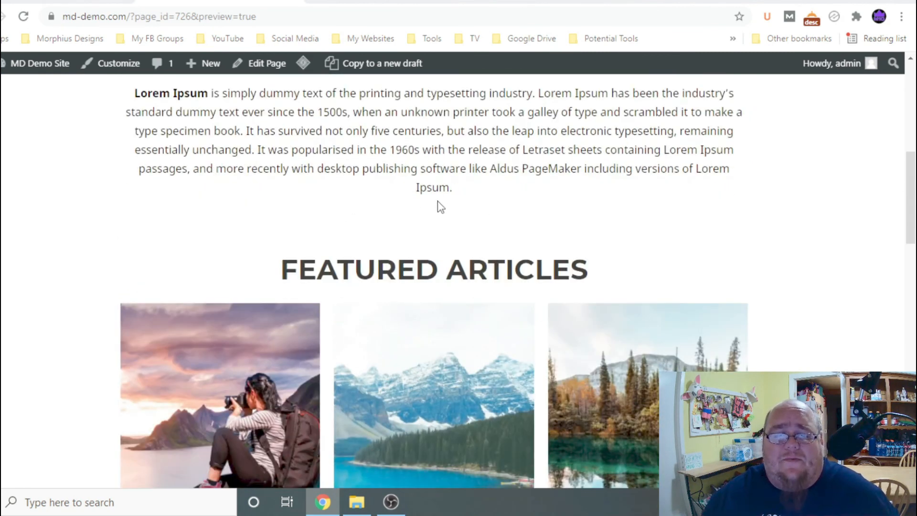
{"action": "scroll", "coordinate": [452, 203], "scroll_direction": "up", "scroll_amount": 6}
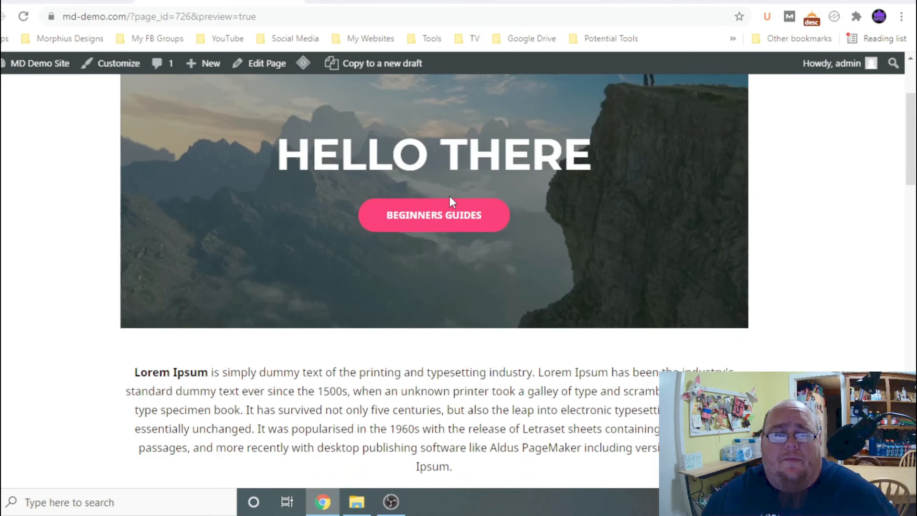
- Return to the page editor and look over the block layout from the Featured Articles section to the final spacer and up to the hero
{"action": "left_click", "coordinate": [58, 3]}
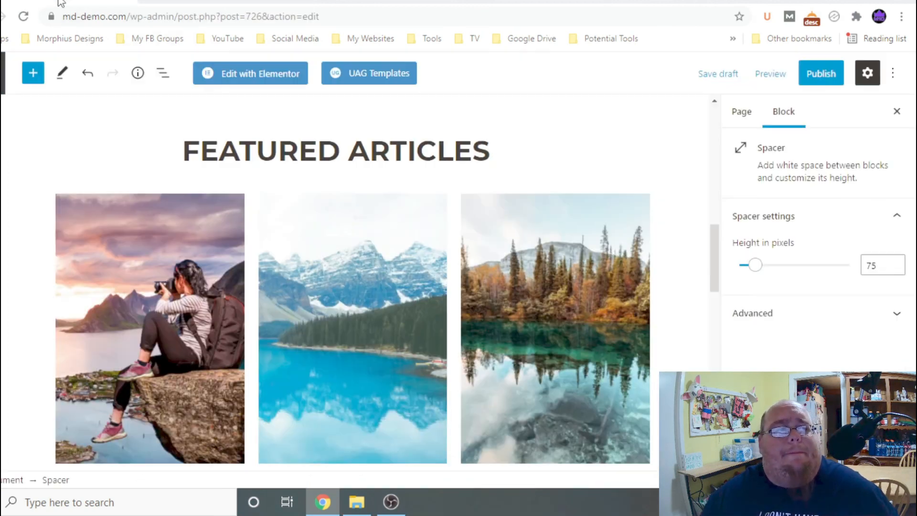
{"action": "scroll", "coordinate": [358, 262], "scroll_direction": "down", "scroll_amount": 5}
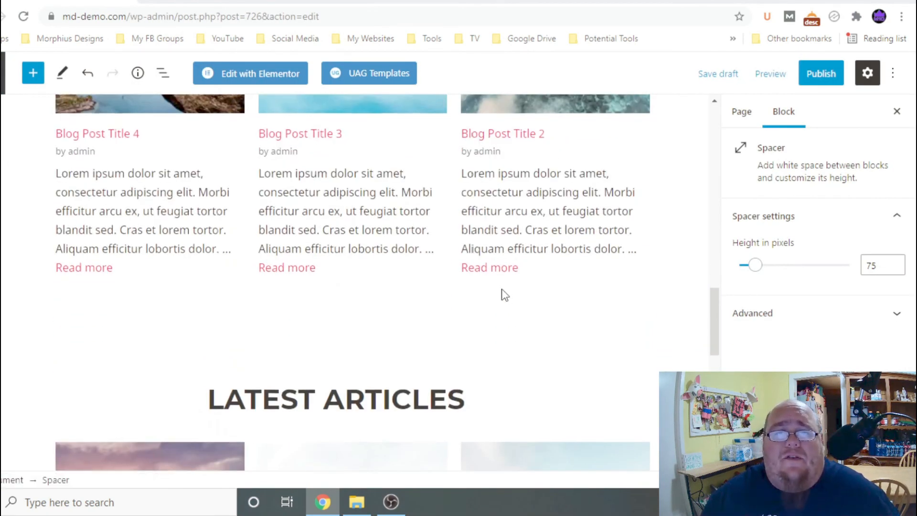
{"action": "scroll", "coordinate": [502, 288], "scroll_direction": "down", "scroll_amount": 4}
{"action": "scroll", "coordinate": [494, 289], "scroll_direction": "down", "scroll_amount": 4}
{"action": "scroll", "coordinate": [493, 289], "scroll_direction": "down", "scroll_amount": 1}
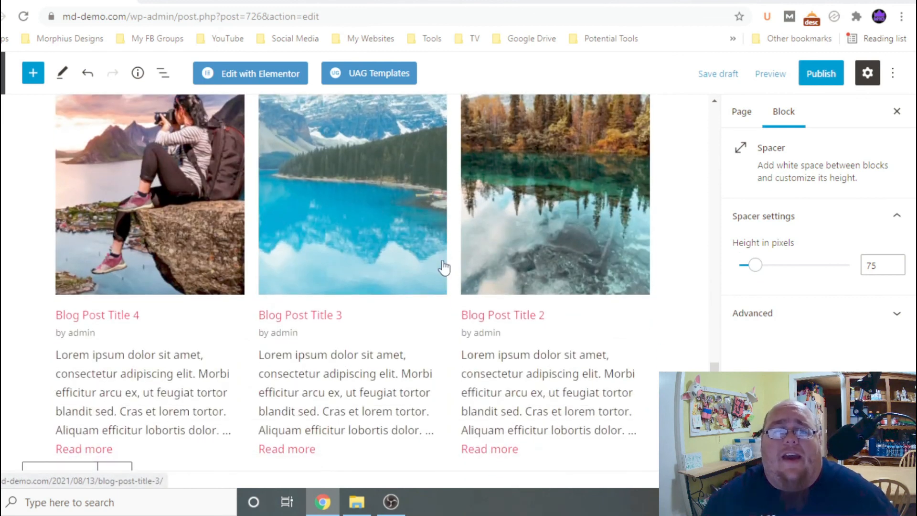
{"action": "scroll", "coordinate": [441, 271], "scroll_direction": "down", "scroll_amount": 3}
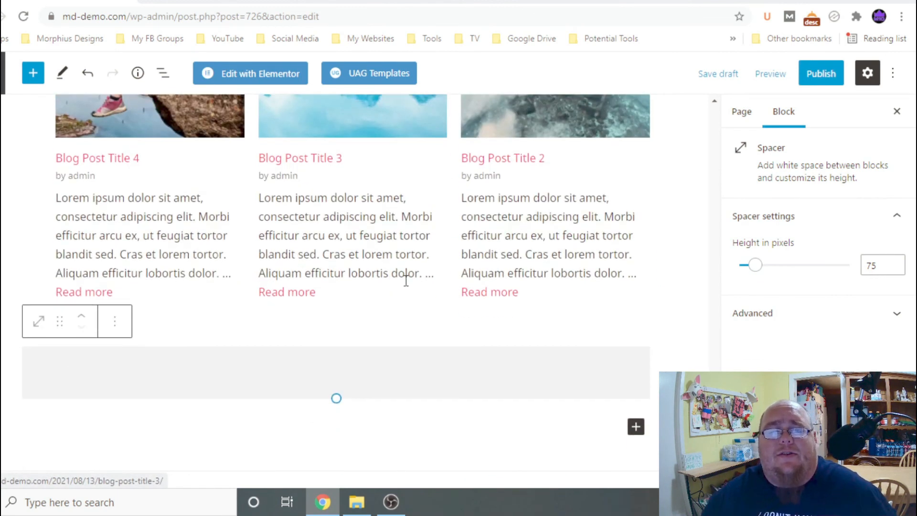
{"action": "scroll", "coordinate": [392, 251], "scroll_direction": "down", "scroll_amount": 5}
{"action": "scroll", "coordinate": [420, 251], "scroll_direction": "up", "scroll_amount": 5}
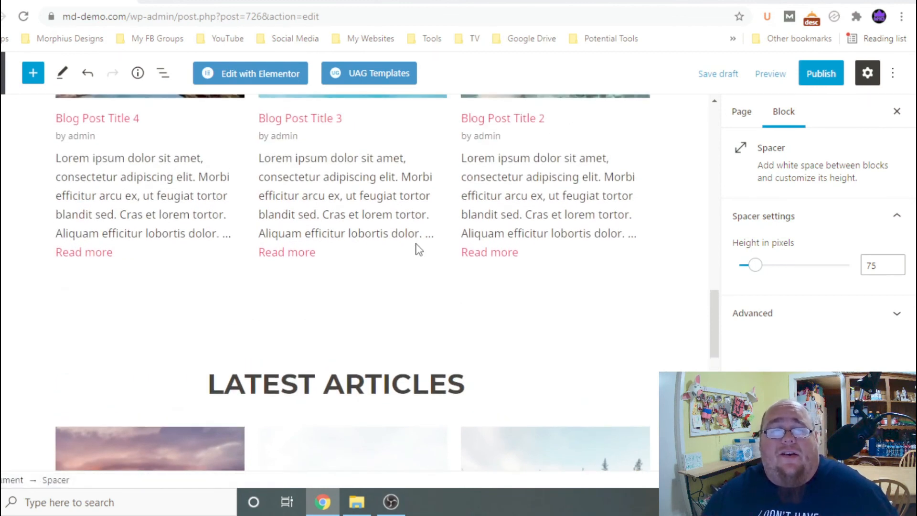
{"action": "scroll", "coordinate": [419, 249], "scroll_direction": "up", "scroll_amount": 12}
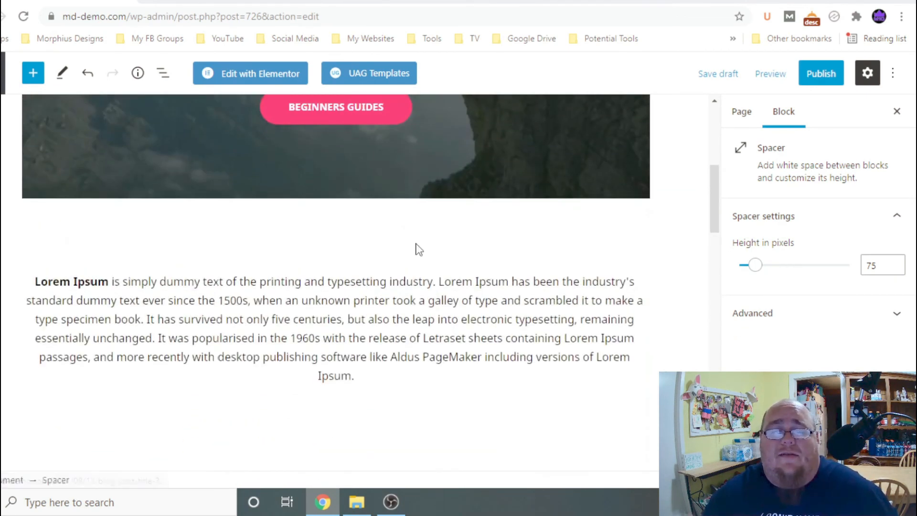
{"action": "scroll", "coordinate": [419, 248], "scroll_direction": "up", "scroll_amount": 4}
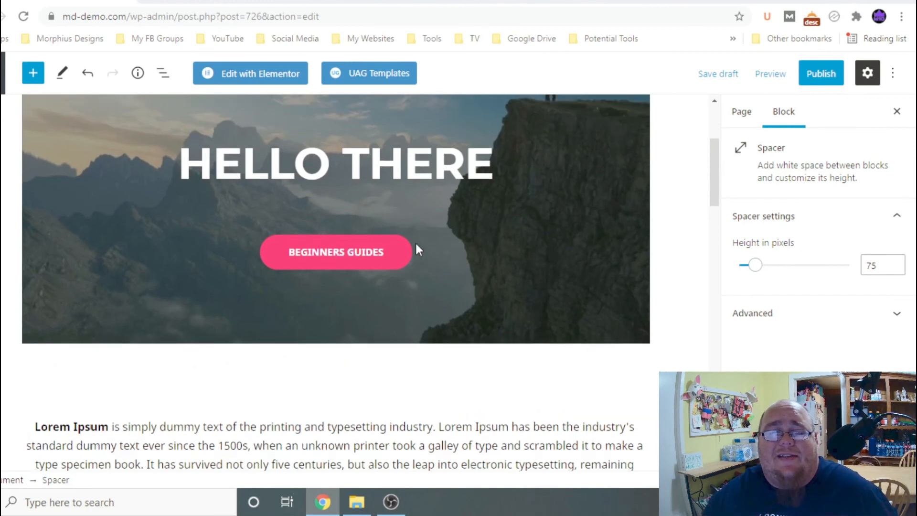